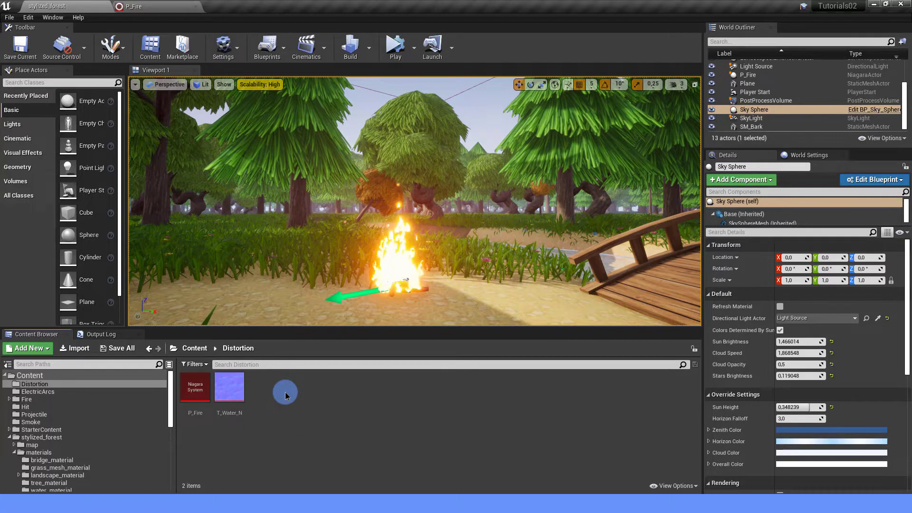
- Browse the stylized_forest and Distortion folders and select the T_Water_N normal texture
{"action": "left_click", "coordinate": [26, 439]}
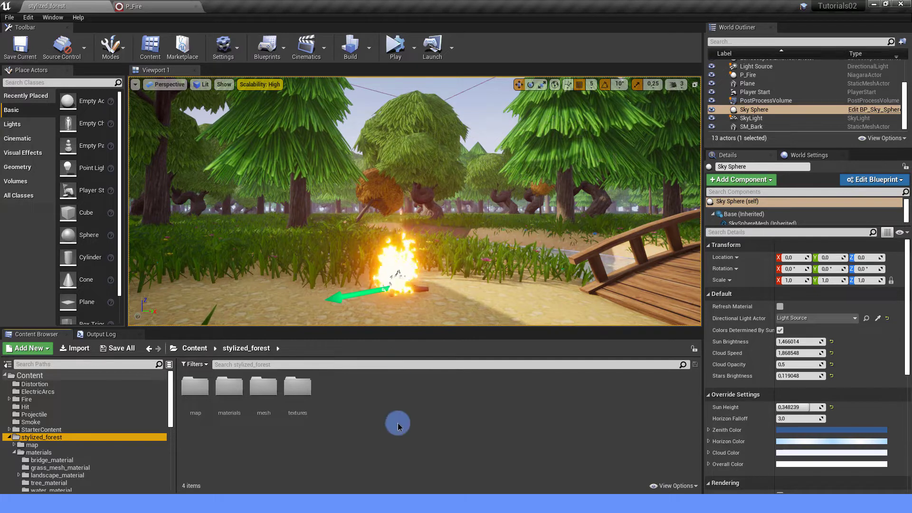
{"action": "left_click", "coordinate": [34, 384]}
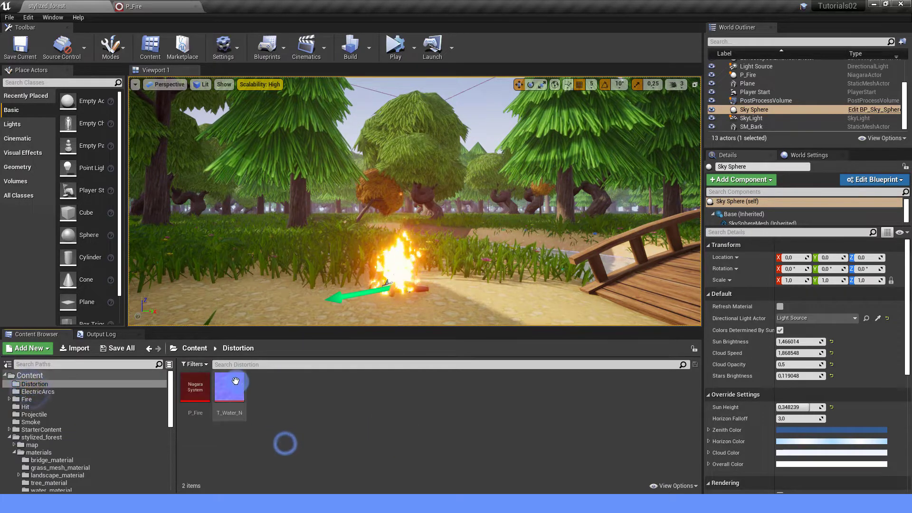
{"action": "left_click", "coordinate": [236, 381]}
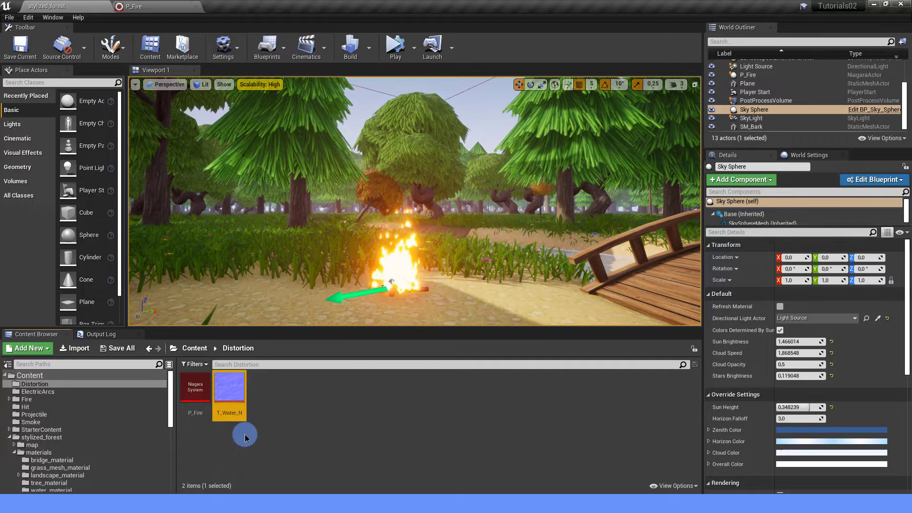
- Open P_Fire in the Niagara editor and inspect the Fire and Fire_02 spawn rates
{"action": "double_click", "coordinate": [195, 388]}
{"action": "scroll", "coordinate": [566, 238], "scroll_direction": "up", "scroll_amount": 2}
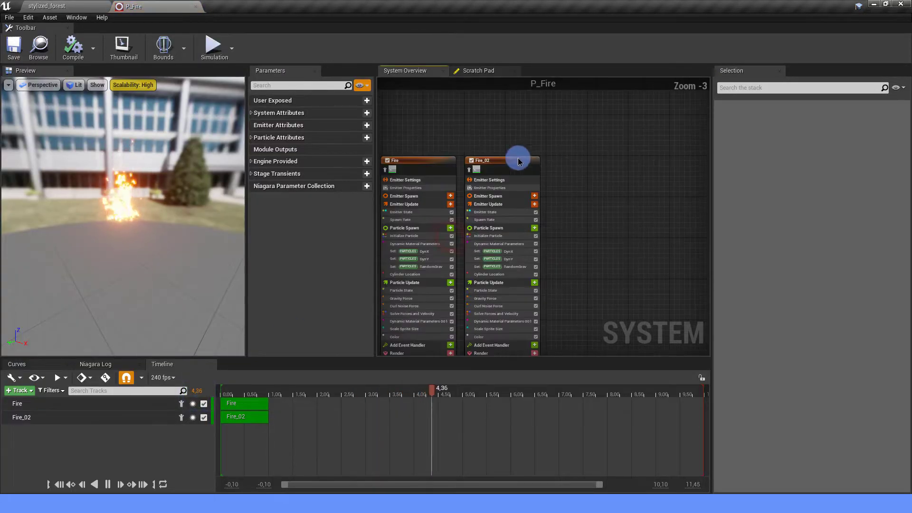
{"action": "right_click_drag", "start_coordinate": [451, 138], "coordinate": [524, 130]}
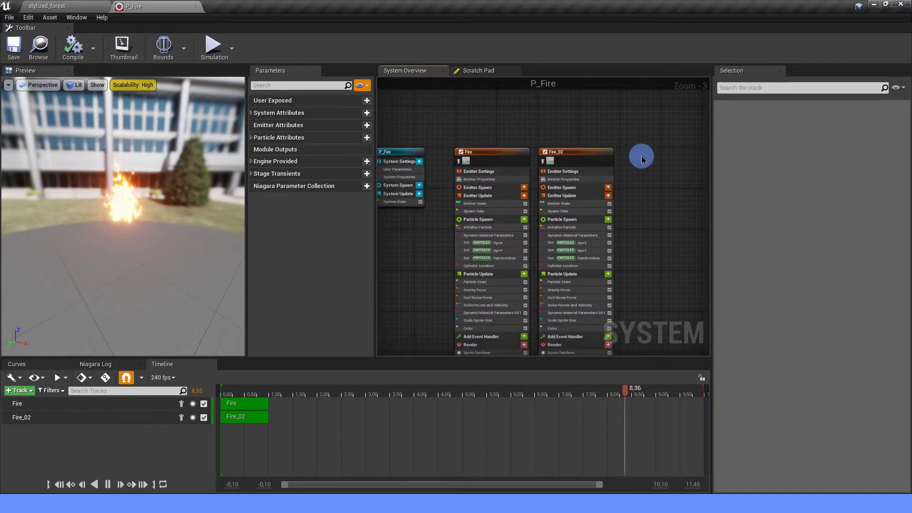
{"action": "left_click", "coordinate": [505, 210]}
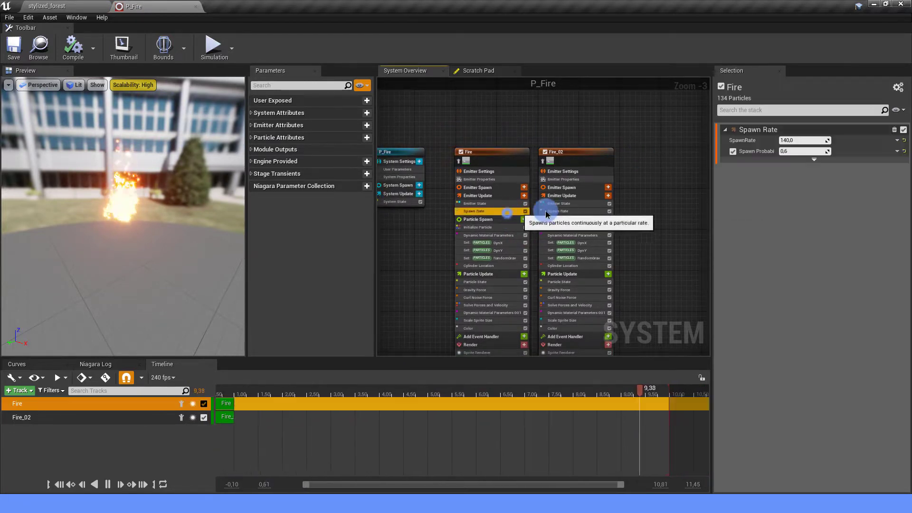
{"action": "left_click", "coordinate": [587, 215]}
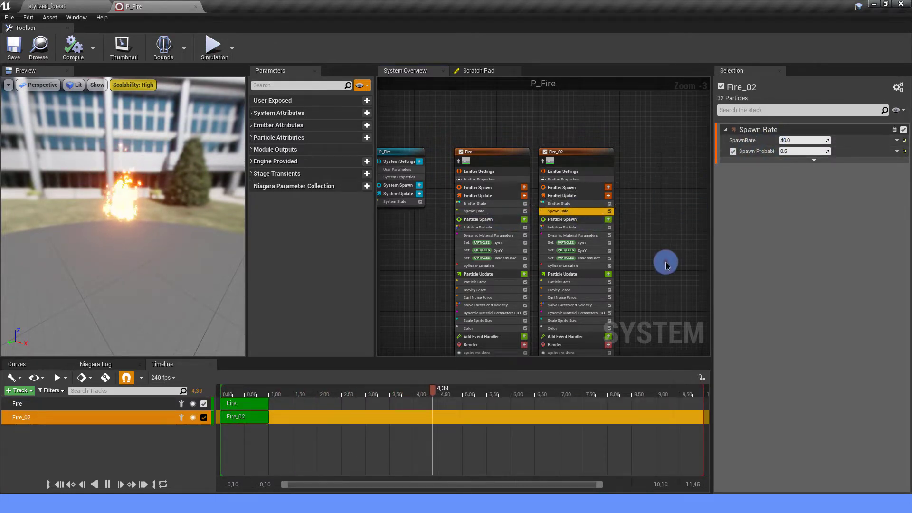
- Inspect both emitters' Initialize Particle settings and the Fire emitter's RandomGrav range
{"action": "right_click_drag", "start_coordinate": [665, 264], "coordinate": [632, 219]}
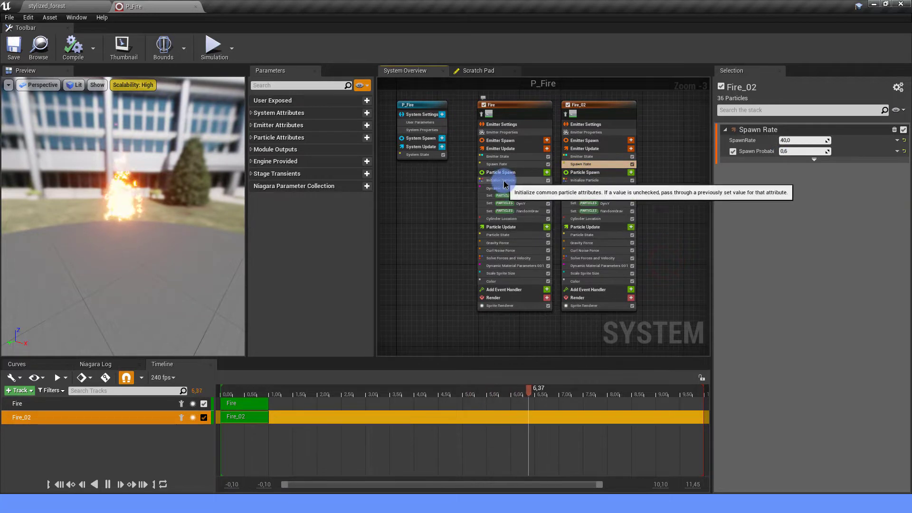
{"action": "left_click", "coordinate": [521, 182]}
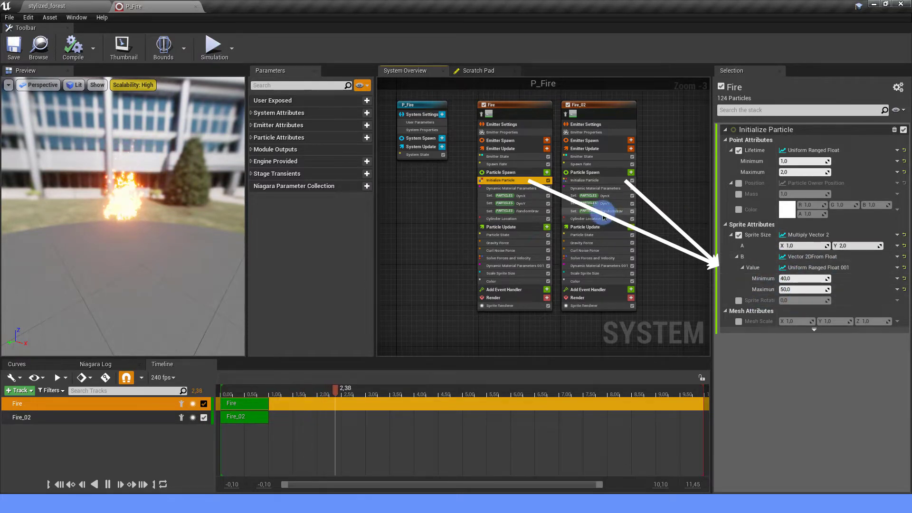
{"action": "left_click", "coordinate": [589, 180]}
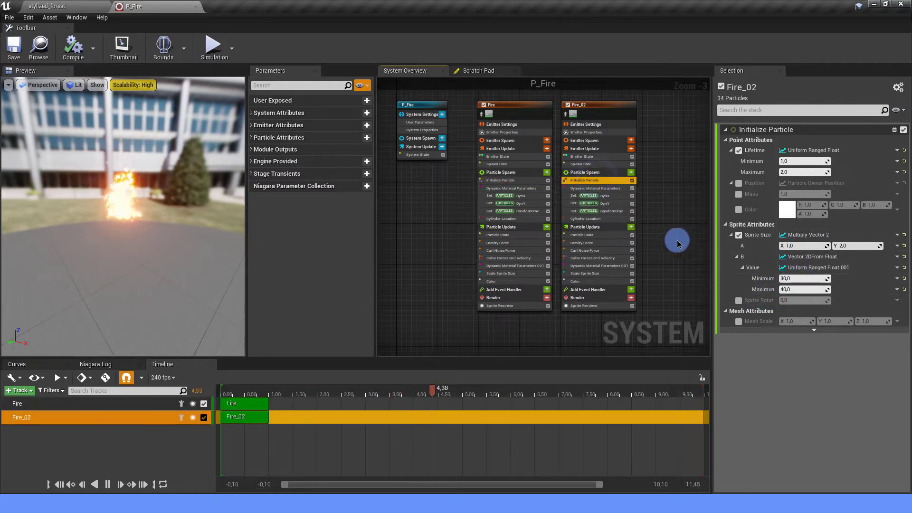
{"action": "right_click_drag", "start_coordinate": [680, 238], "coordinate": [678, 209]}
{"action": "left_click", "coordinate": [522, 182]}
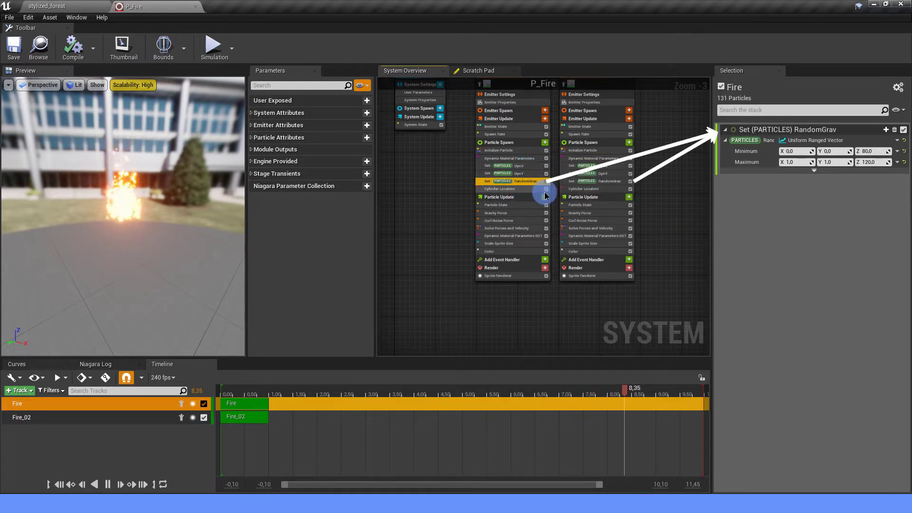
- Compare RandomGrav, Gravity Force and colour curves across Fire and Fire_02, then isolate Fire
{"action": "left_click", "coordinate": [615, 183]}
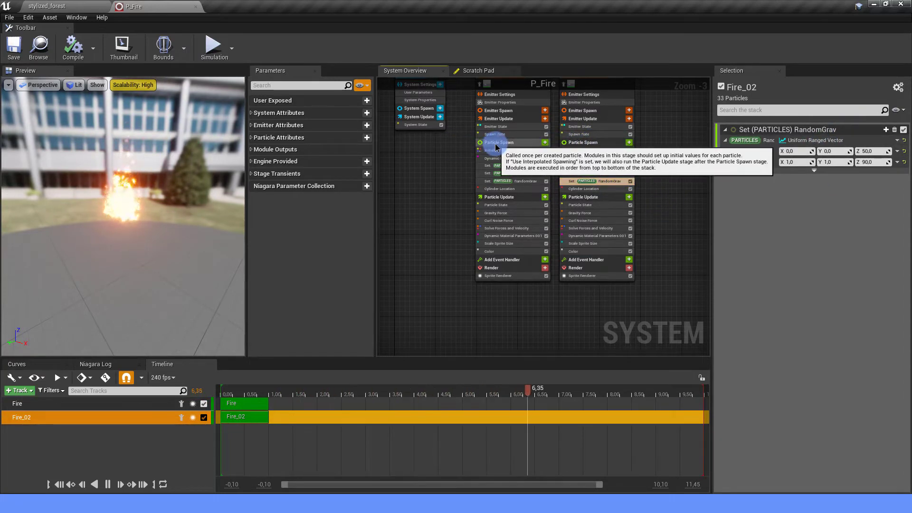
{"action": "left_click", "coordinate": [503, 213]}
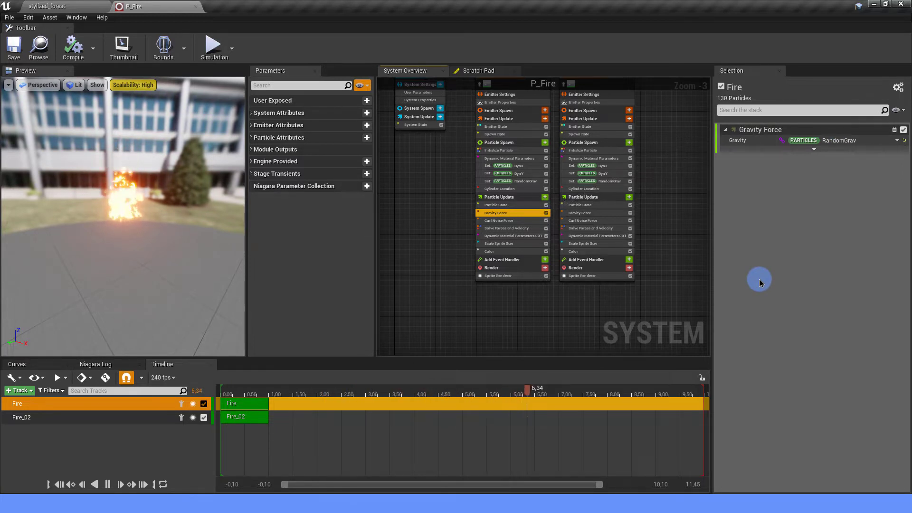
{"action": "left_click", "coordinate": [503, 252]}
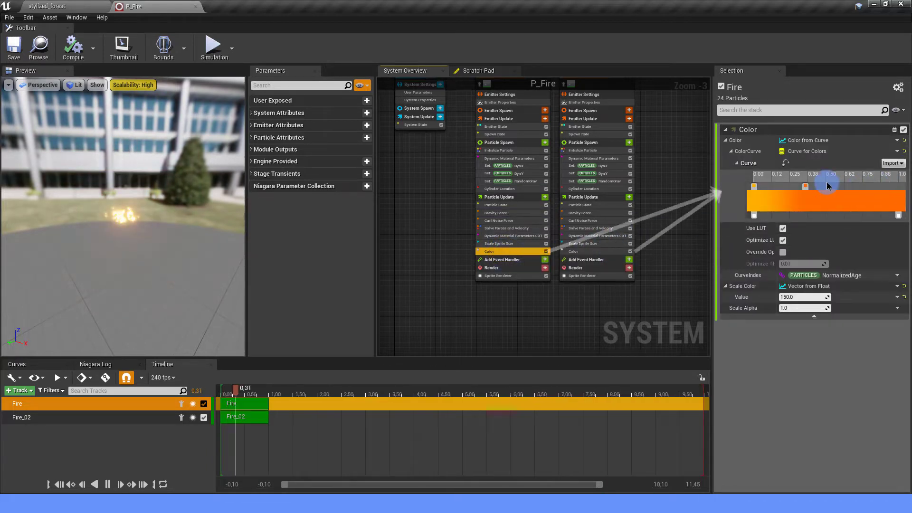
{"action": "left_click", "coordinate": [577, 251]}
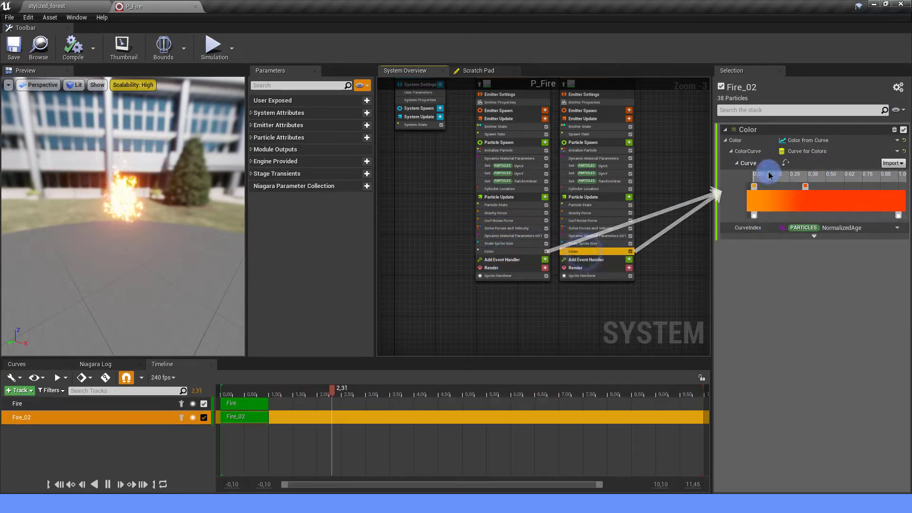
{"action": "right_click_drag", "start_coordinate": [667, 202], "coordinate": [666, 245]}
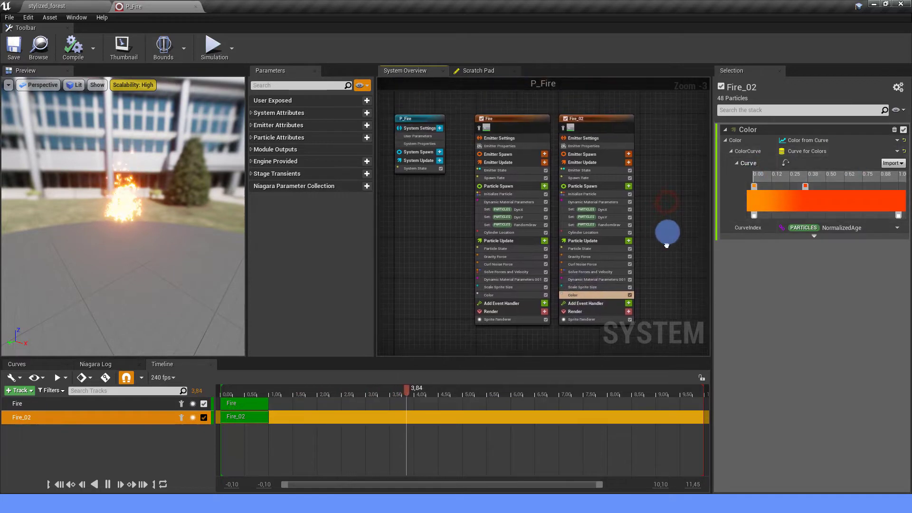
{"action": "left_click", "coordinate": [479, 131]}
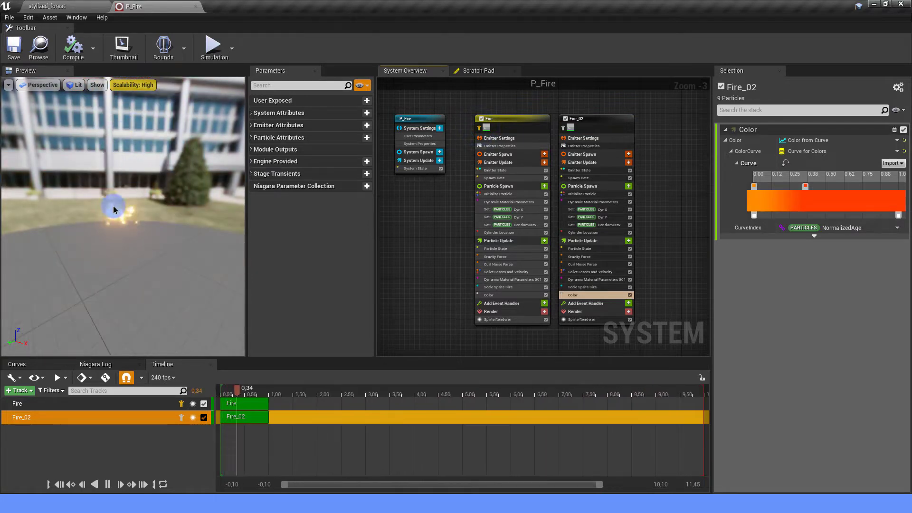
- Edit the cylinder height in the Fire emitter's Cylinder Location module
{"action": "left_click", "coordinate": [499, 233]}
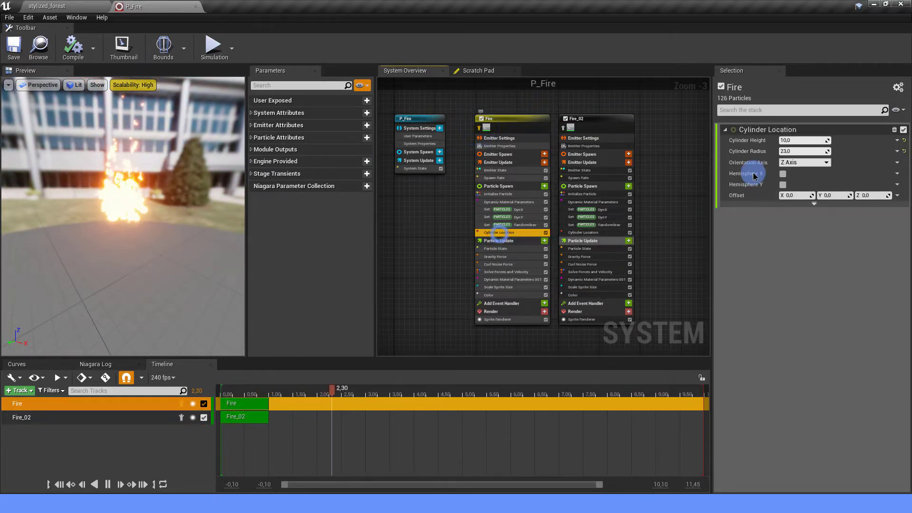
{"action": "left_click", "coordinate": [796, 142]}
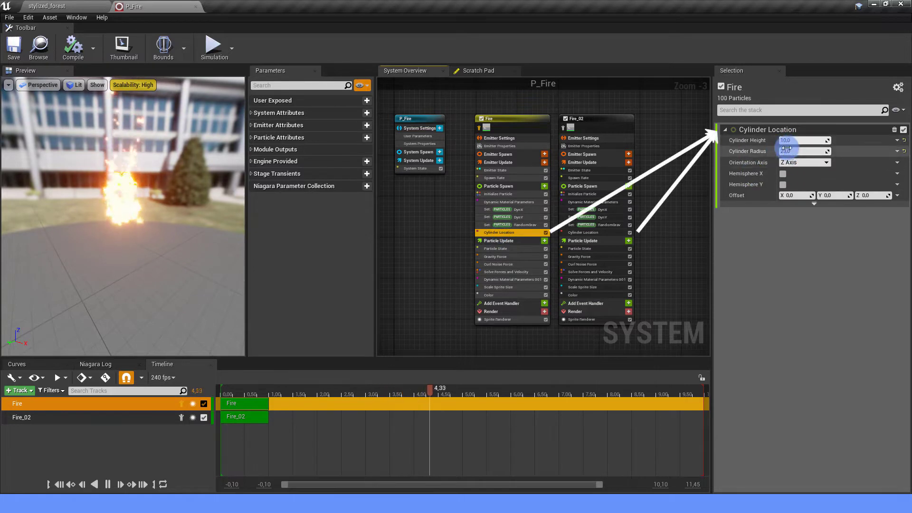
{"action": "key", "text": "Return"}
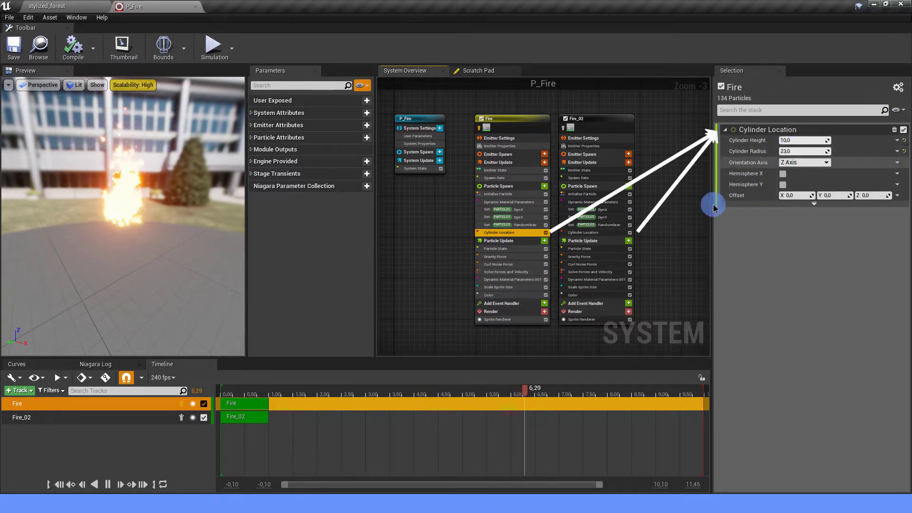
- Give Fire_02's Cylinder Location a 2.0 Surface Only Band, preview the fire, and save P_Fire
{"action": "left_click", "coordinate": [564, 128]}
{"action": "left_click", "coordinate": [594, 232]}
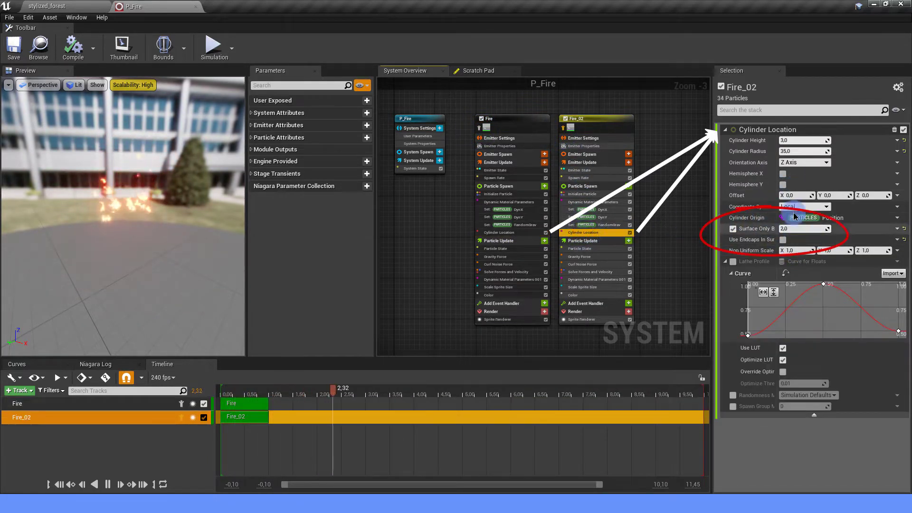
{"action": "left_click_drag", "start_coordinate": [131, 162], "coordinate": [134, 156]}
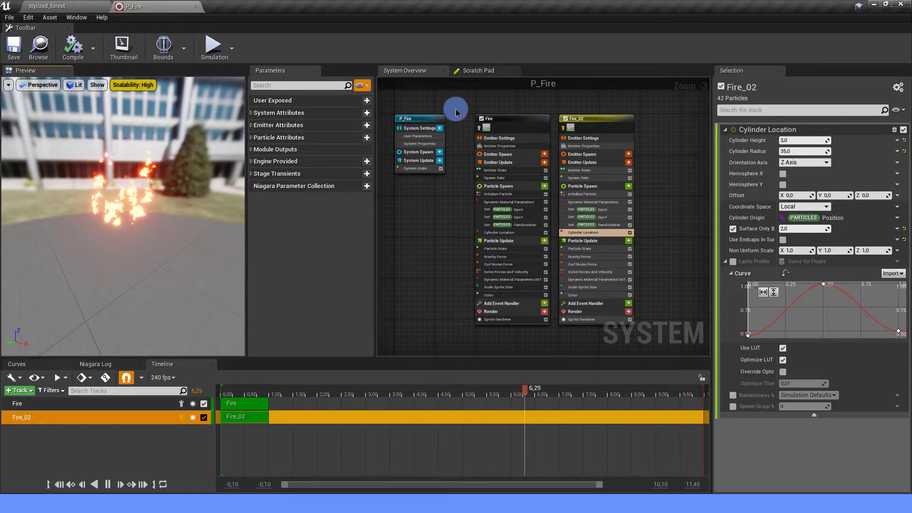
{"action": "scroll", "coordinate": [605, 173], "scroll_direction": "down", "scroll_amount": 1}
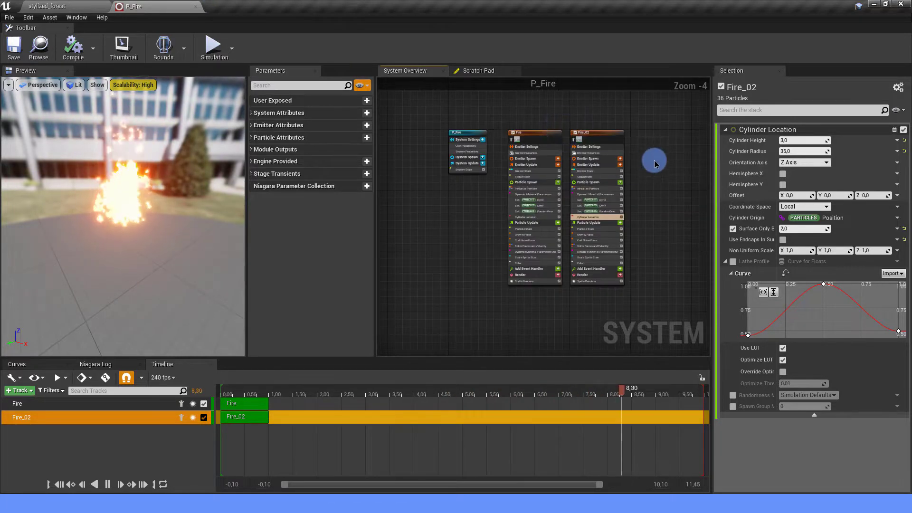
{"action": "right_click_drag", "start_coordinate": [652, 166], "coordinate": [592, 171]}
{"action": "left_click", "coordinate": [14, 48]}
- Back on the stylized_forest level, create a material named M_Distortion in the Distortion folder
{"action": "left_click", "coordinate": [57, 5]}
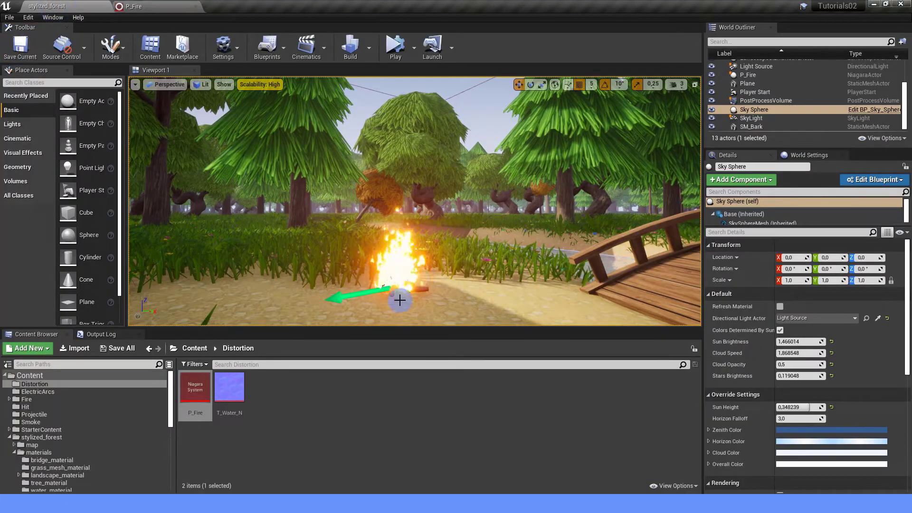
{"action": "right_click", "coordinate": [278, 390]}
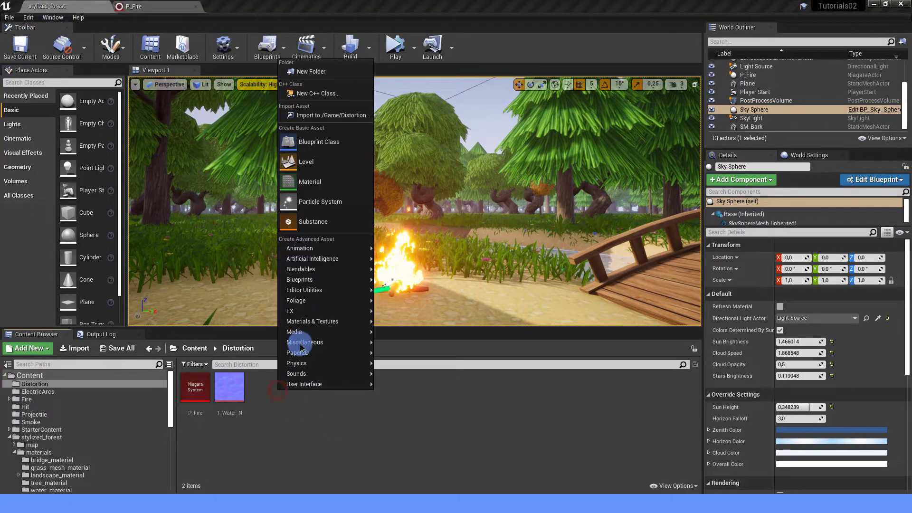
{"action": "left_click", "coordinate": [321, 185]}
{"action": "type", "text": "M_"}
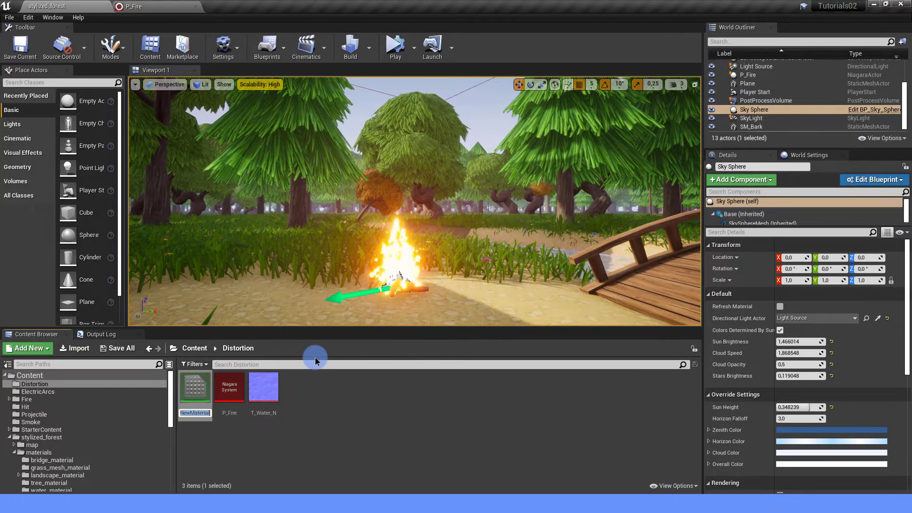
{"action": "type", "text": "Dis"}
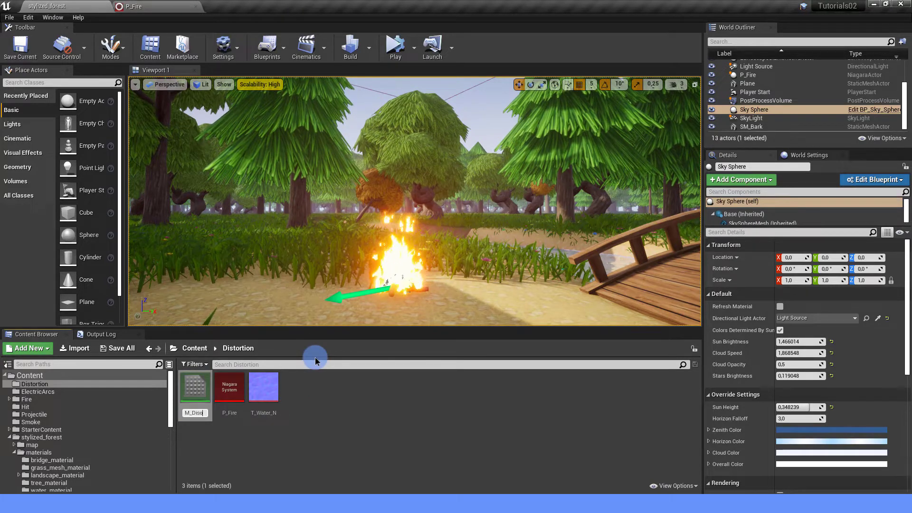
{"action": "type", "text": "tortion"}
{"action": "key", "text": "Return"}
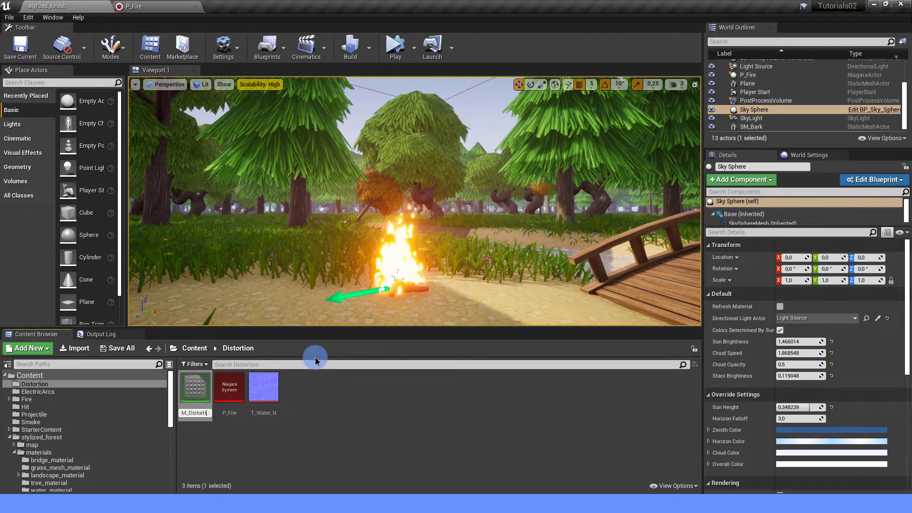
- Open M_Distortion and set its Blend Mode to Translucent and Shading Model to Unlit
{"action": "double_click", "coordinate": [204, 388]}
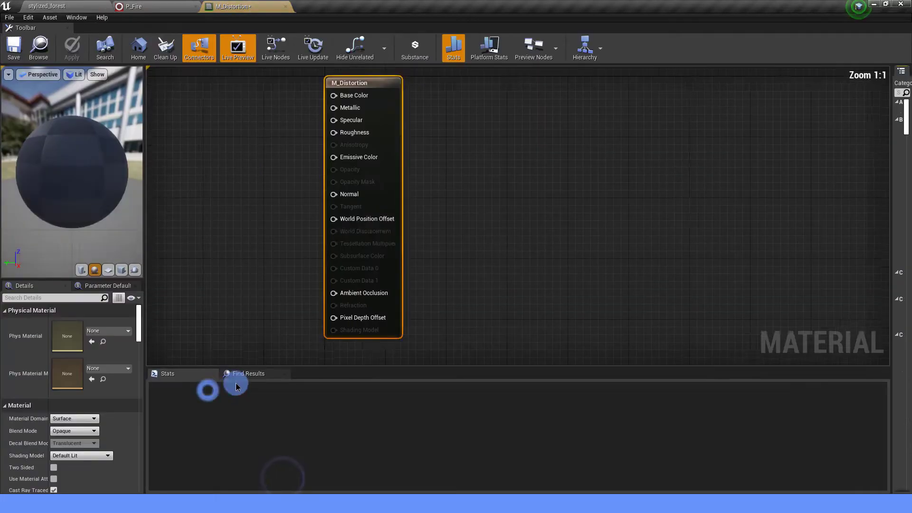
{"action": "left_click", "coordinate": [72, 432]}
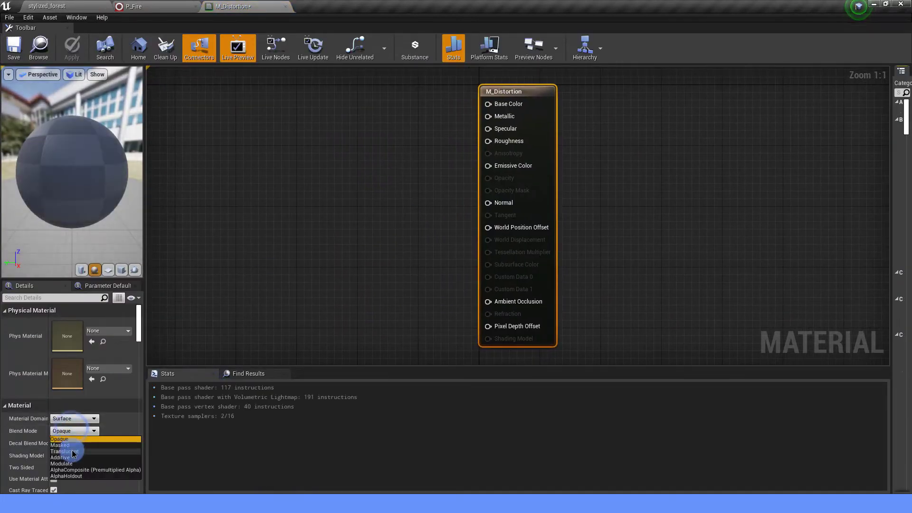
{"action": "left_click", "coordinate": [73, 451]}
{"action": "left_click", "coordinate": [76, 455]}
{"action": "left_click", "coordinate": [64, 372]}
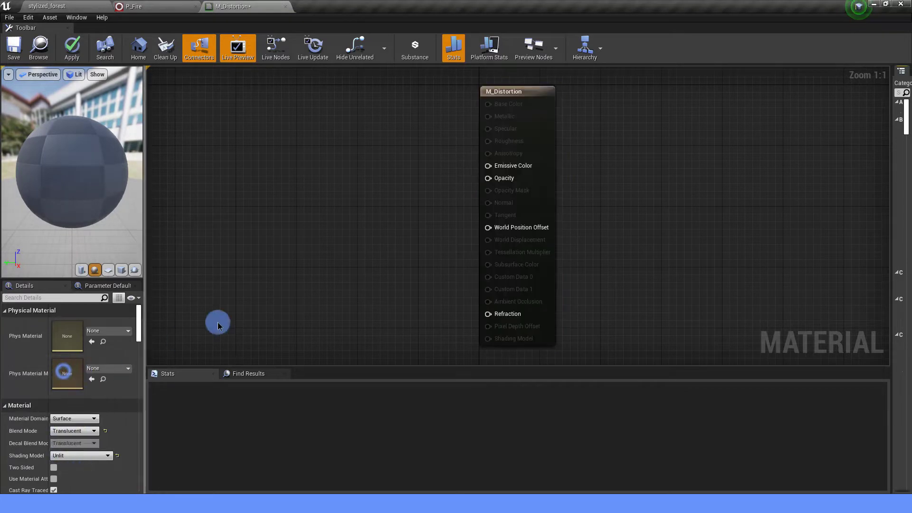
- Promote Opacity to a parameter and convert it to a constant 0
{"action": "scroll", "coordinate": [336, 244], "scroll_direction": "down", "scroll_amount": 2}
{"action": "mouse_move", "coordinate": [336, 244]}
{"action": "right_mouse_down"}
{"action": "mouse_move", "coordinate": [491, 211]}
{"action": "mouse_move", "coordinate": [539, 227]}
{"action": "right_mouse_up"}
{"action": "right_click", "coordinate": [621, 199]}
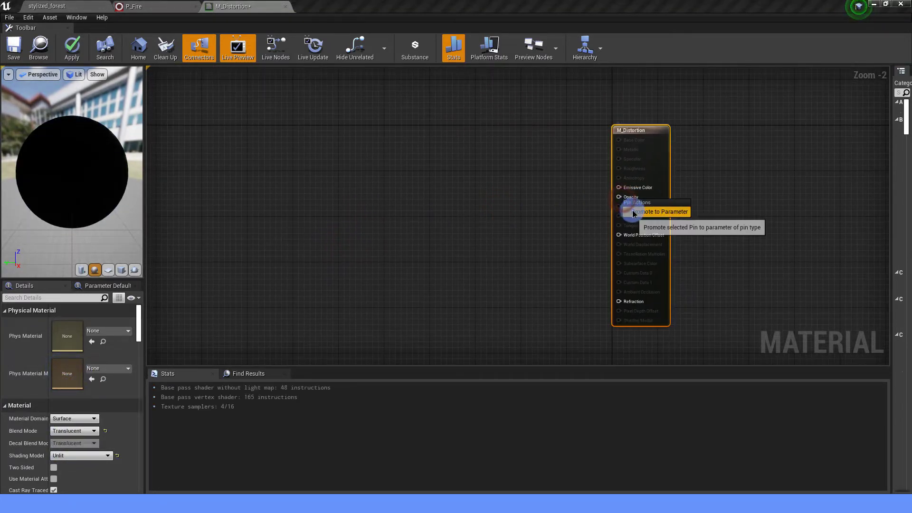
{"action": "left_click", "coordinate": [633, 212]}
{"action": "left_click_drag", "start_coordinate": [580, 132], "coordinate": [543, 133]}
{"action": "right_click", "coordinate": [546, 134]}
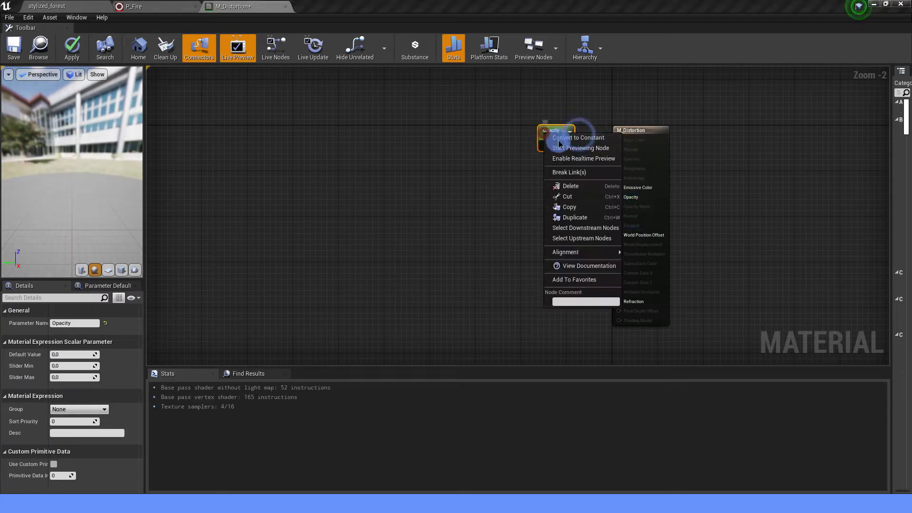
{"action": "left_click", "coordinate": [558, 141]}
{"action": "right_click", "coordinate": [547, 134]}
{"action": "left_click", "coordinate": [552, 146]}
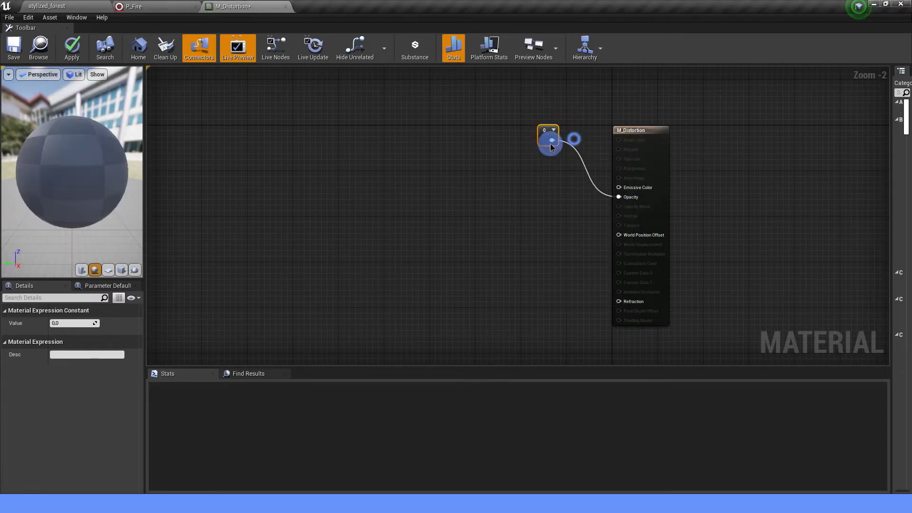
{"action": "right_click_drag", "start_coordinate": [535, 257], "coordinate": [551, 192]}
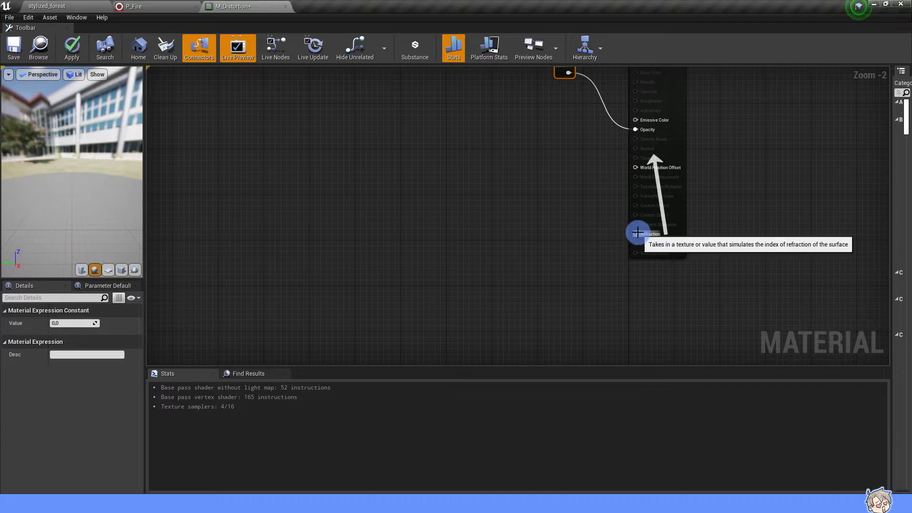
- Wire a LinearInterpolate (Lerp) node into M_Distortion's Refraction input
{"action": "left_click_drag", "start_coordinate": [636, 234], "coordinate": [467, 237]}
{"action": "type", "text": "lerp"}
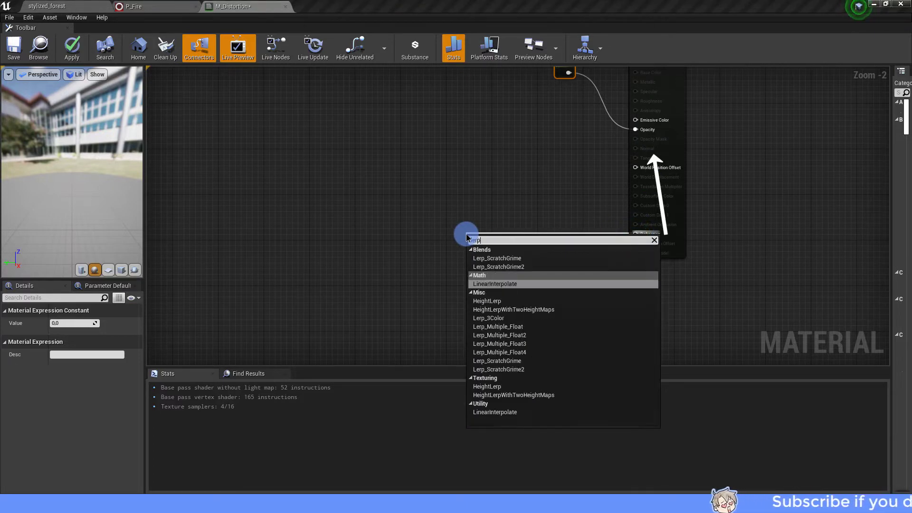
{"action": "left_click", "coordinate": [491, 284]}
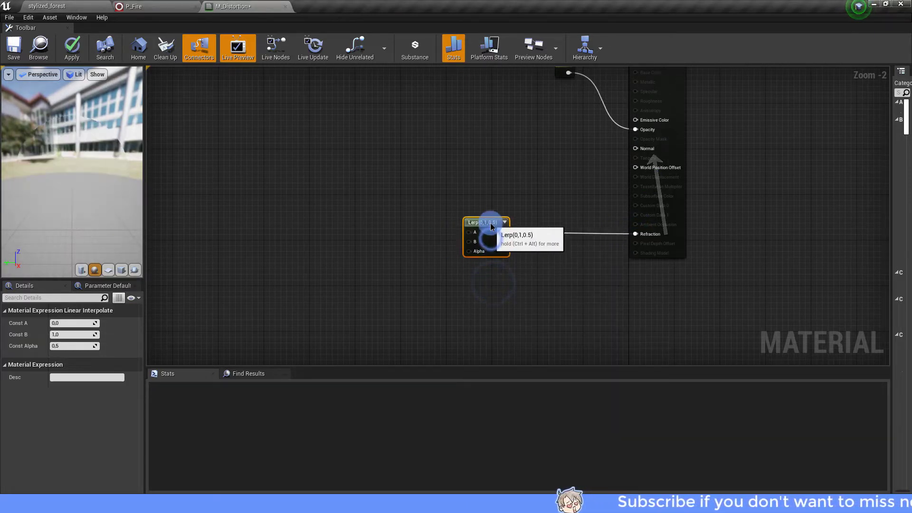
- Add a Texture Sample node feeding Normal and move it to the left
{"action": "right_click_drag", "start_coordinate": [534, 177], "coordinate": [543, 263]}
{"action": "left_click_drag", "start_coordinate": [650, 238], "coordinate": [585, 237]}
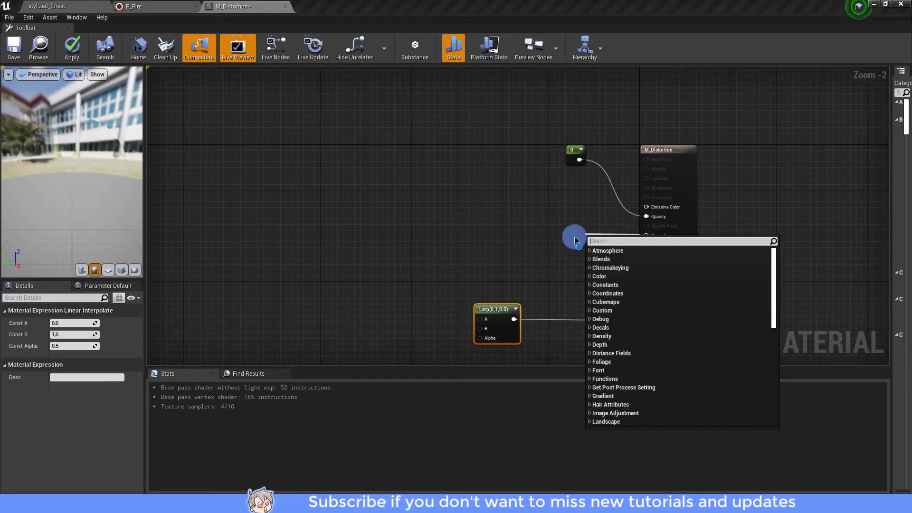
{"action": "type", "text": "texture sa"}
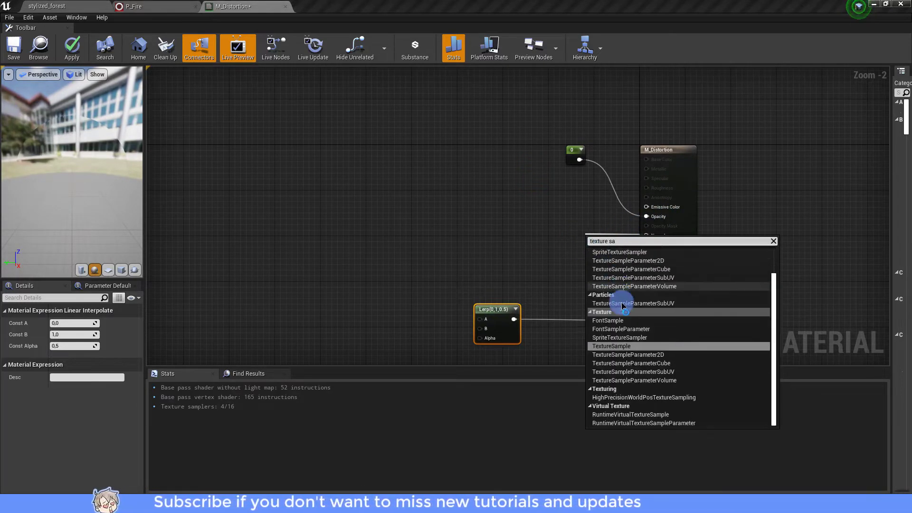
{"action": "left_click", "coordinate": [621, 346]}
{"action": "left_click_drag", "start_coordinate": [593, 246], "coordinate": [378, 224]}
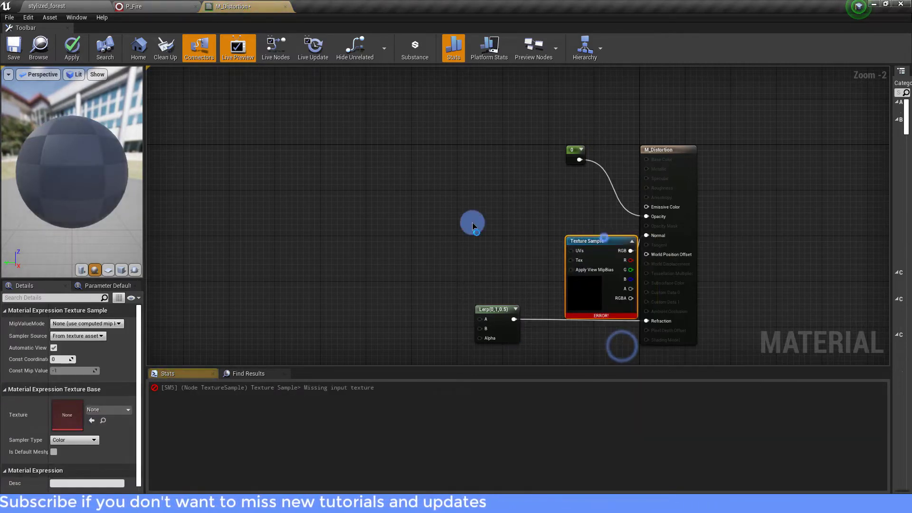
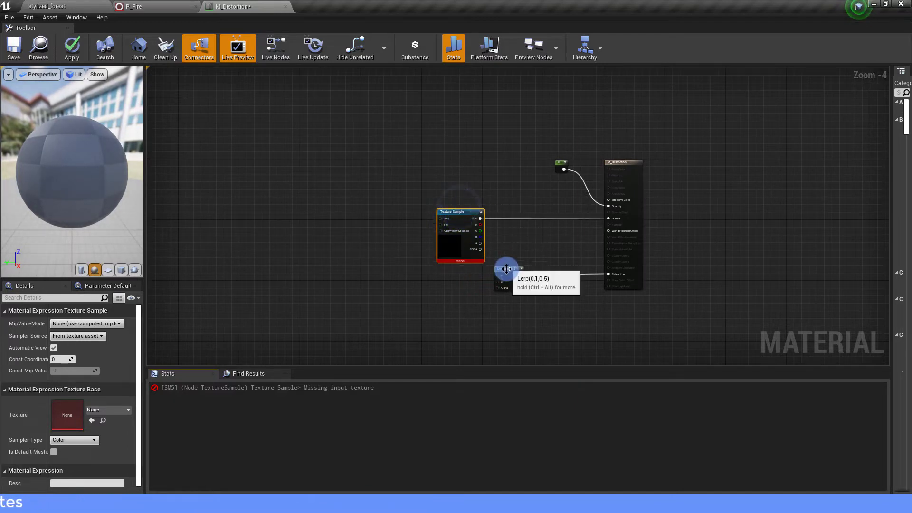
- Assign the T_Water_N normal texture to the Texture Sample node
{"action": "left_click_drag", "start_coordinate": [505, 268], "coordinate": [465, 306]}
{"action": "left_click", "coordinate": [449, 240]}
{"action": "left_click", "coordinate": [82, 406]}
{"action": "left_click", "coordinate": [89, 409]}
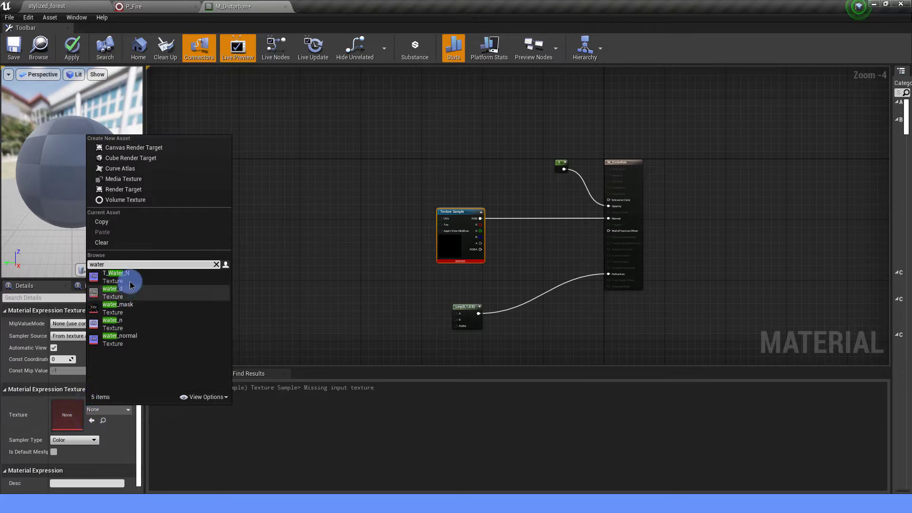
{"action": "left_click", "coordinate": [126, 285]}
{"action": "scroll", "coordinate": [415, 210], "scroll_direction": "up", "scroll_amount": 2}
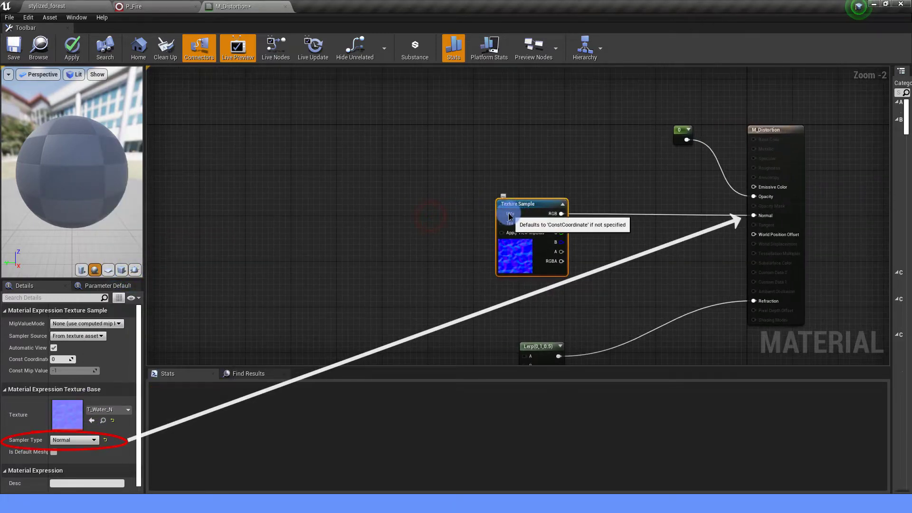
- Add a TextureCoordinate node feeding the Texture Sample's UVs
{"action": "left_click_drag", "start_coordinate": [502, 214], "coordinate": [201, 215]}
{"action": "type", "text": "texture coor"}
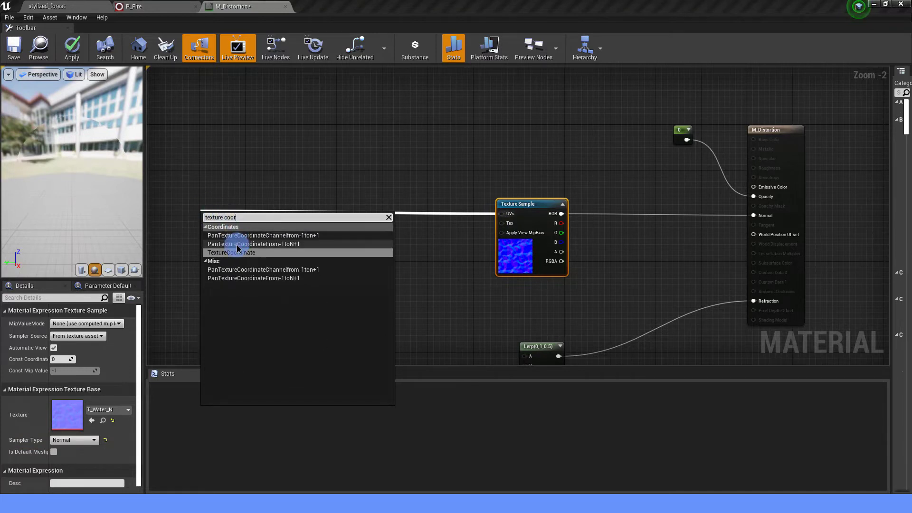
{"action": "left_click", "coordinate": [232, 252]}
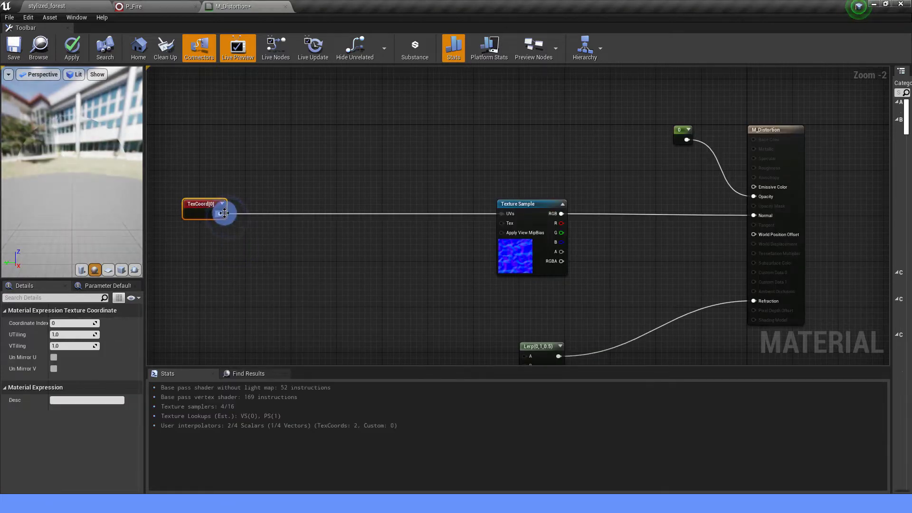
- Add a Panner after TexCoord and wire it into the Texture Sample UVs
{"action": "left_click_drag", "start_coordinate": [221, 214], "coordinate": [321, 215]}
{"action": "type", "text": "panner"}
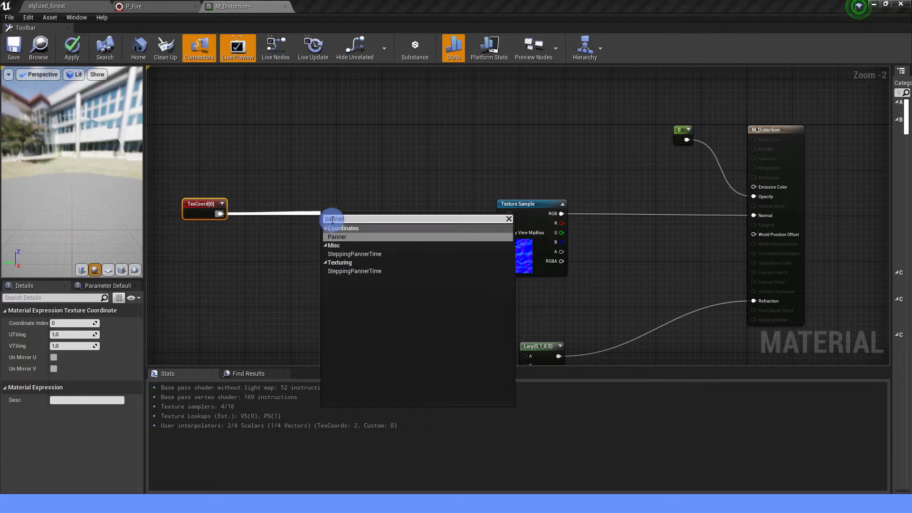
{"action": "left_click", "coordinate": [350, 236]}
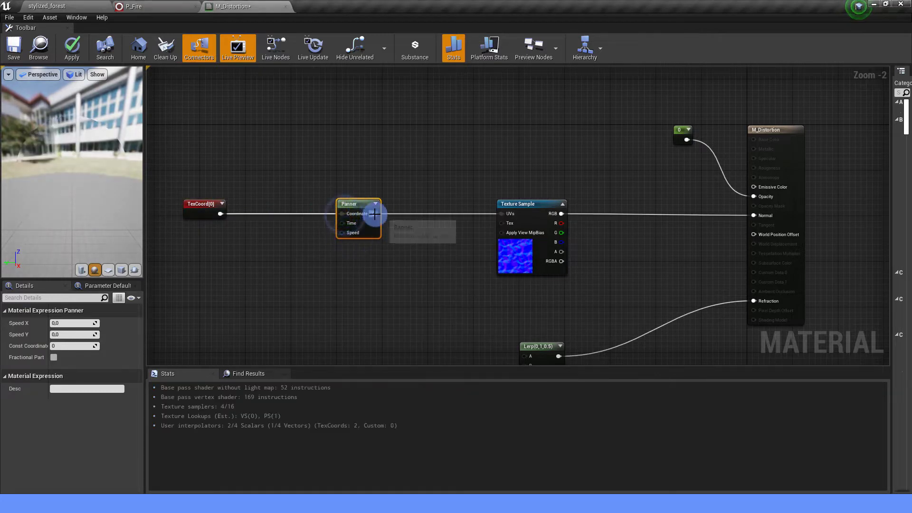
{"action": "left_click_drag", "start_coordinate": [374, 215], "coordinate": [499, 219]}
{"action": "left_click", "coordinate": [428, 212]}
{"action": "left_click_drag", "start_coordinate": [375, 214], "coordinate": [502, 214]}
{"action": "left_click", "coordinate": [345, 205]}
{"action": "type", "text": "-0"}
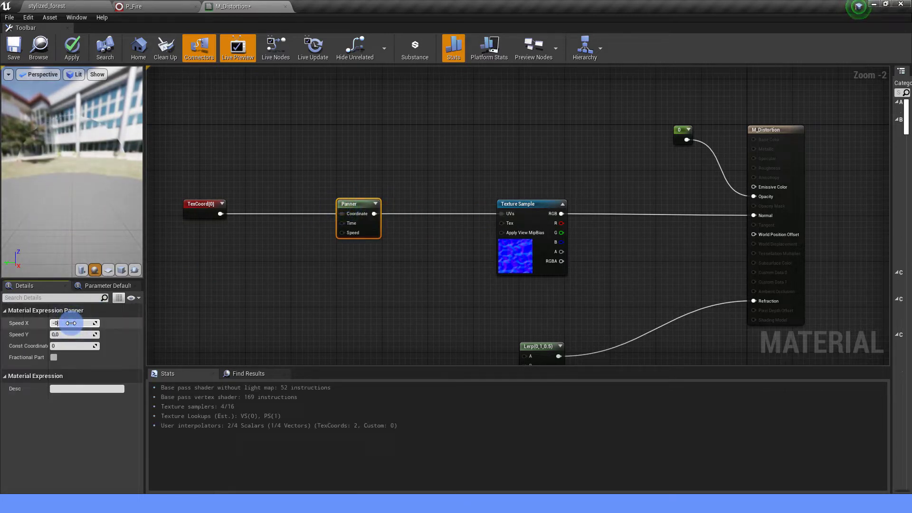
- Set the Panner's Speed X to -0.1
{"action": "key", "text": "Return"}
{"action": "type", "text": "0"}
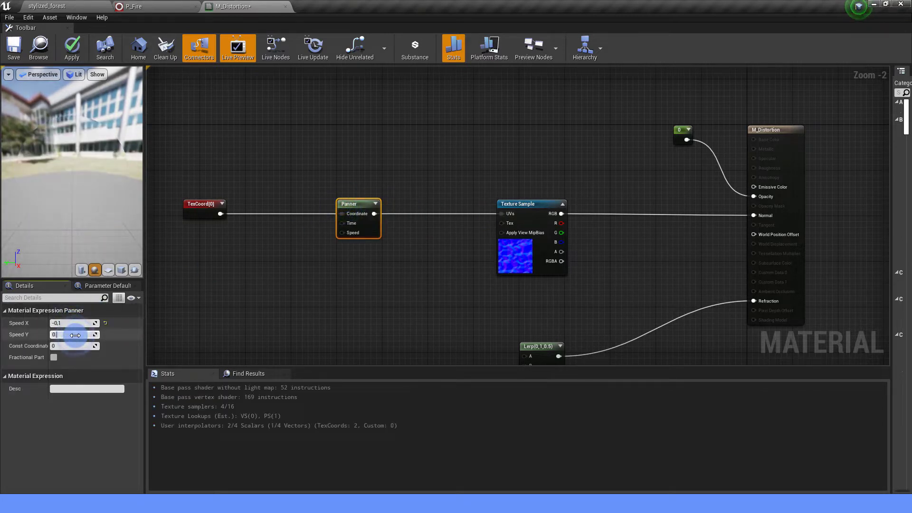
{"action": "left_click", "coordinate": [332, 289]}
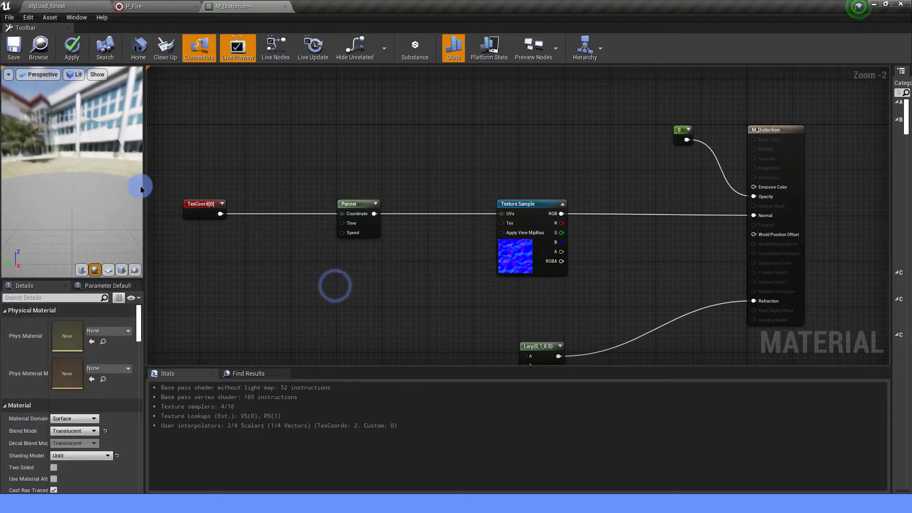
- Reposition the Lerp node and switch the material preview mesh to a plane
{"action": "left_click_drag", "start_coordinate": [90, 191], "coordinate": [94, 174]}
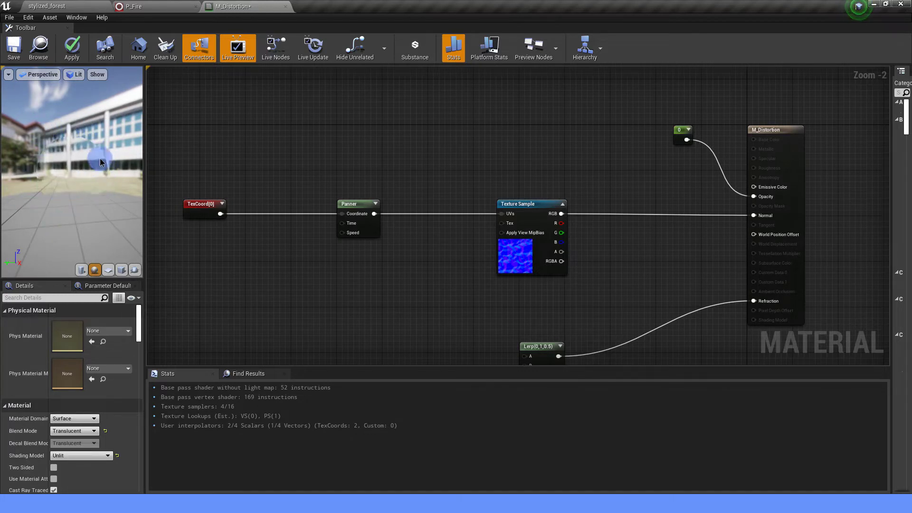
{"action": "left_click_drag", "start_coordinate": [103, 180], "coordinate": [93, 176]}
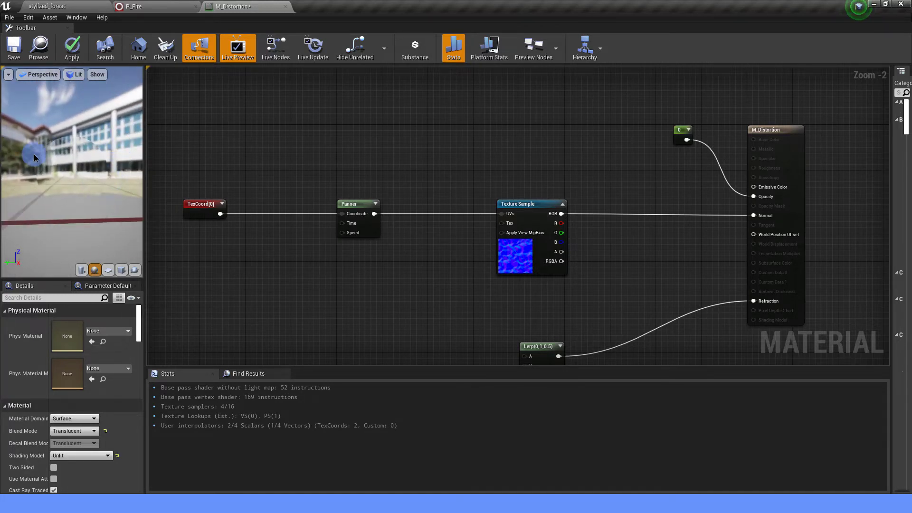
{"action": "right_click_drag", "start_coordinate": [452, 285], "coordinate": [458, 207]}
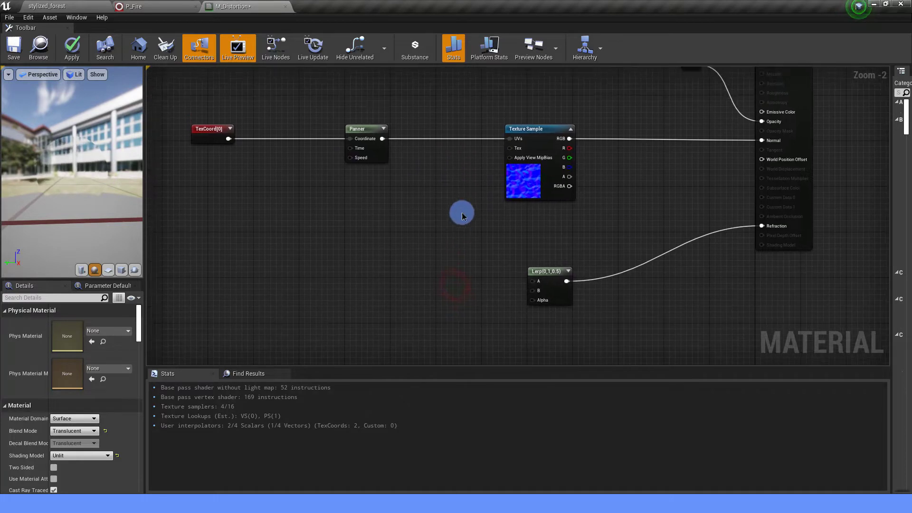
{"action": "mouse_move", "coordinate": [475, 247]}
{"action": "right_mouse_down"}
{"action": "mouse_move", "coordinate": [548, 239]}
{"action": "mouse_move", "coordinate": [543, 216]}
{"action": "right_mouse_up"}
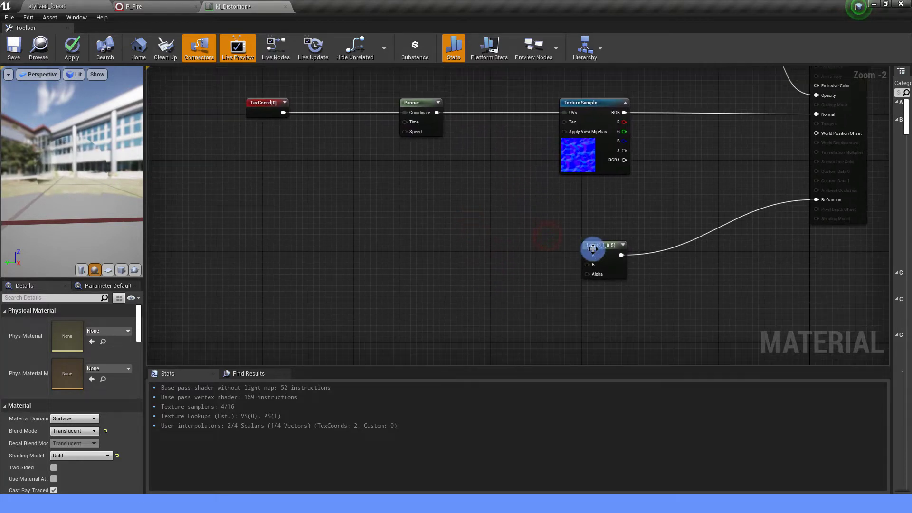
{"action": "mouse_move", "coordinate": [596, 249]}
{"action": "left_mouse_down"}
{"action": "mouse_move", "coordinate": [602, 231]}
{"action": "mouse_move", "coordinate": [603, 248]}
{"action": "left_mouse_up"}
{"action": "right_click_drag", "start_coordinate": [525, 240], "coordinate": [548, 235]}
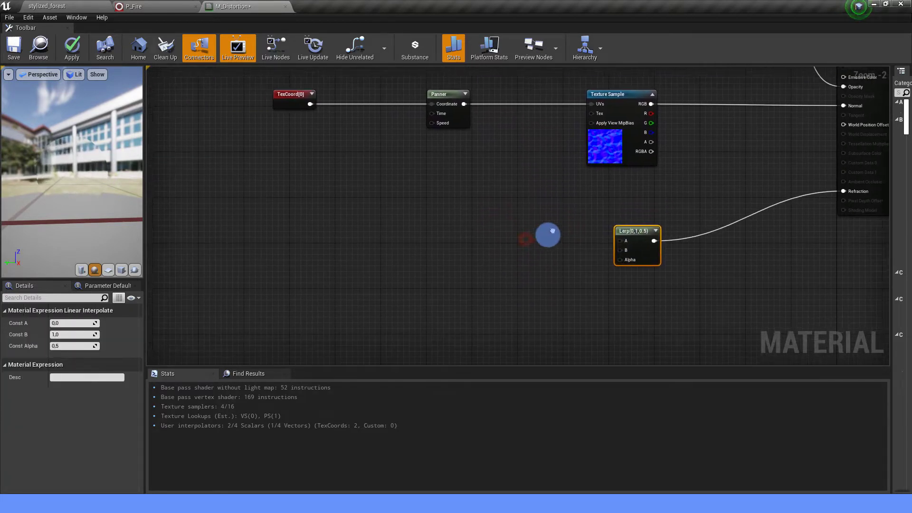
{"action": "left_click", "coordinate": [101, 270]}
{"action": "mouse_move", "coordinate": [79, 175]}
{"action": "left_mouse_down"}
{"action": "mouse_move", "coordinate": [68, 184]}
{"action": "mouse_move", "coordinate": [72, 175]}
{"action": "left_mouse_up"}
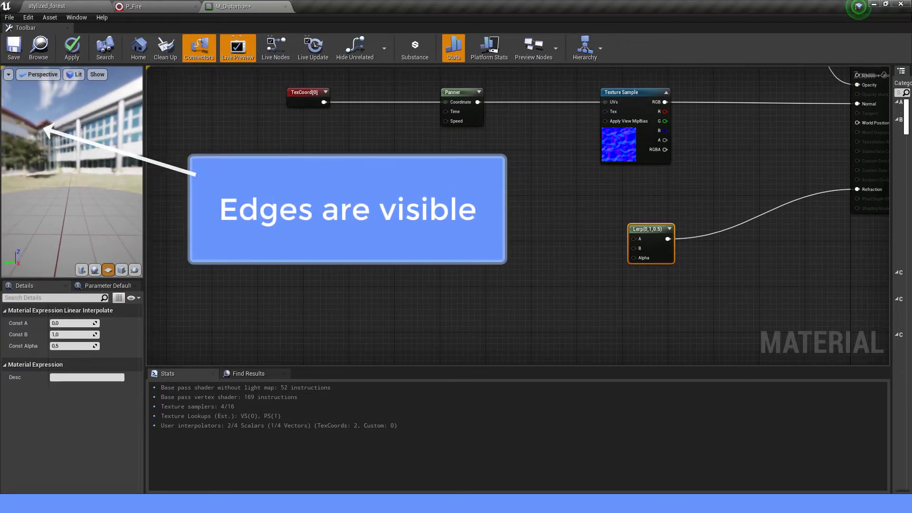
- Add a SphereMask node fed by the TexCoord output
{"action": "left_click_drag", "start_coordinate": [324, 102], "coordinate": [382, 215]}
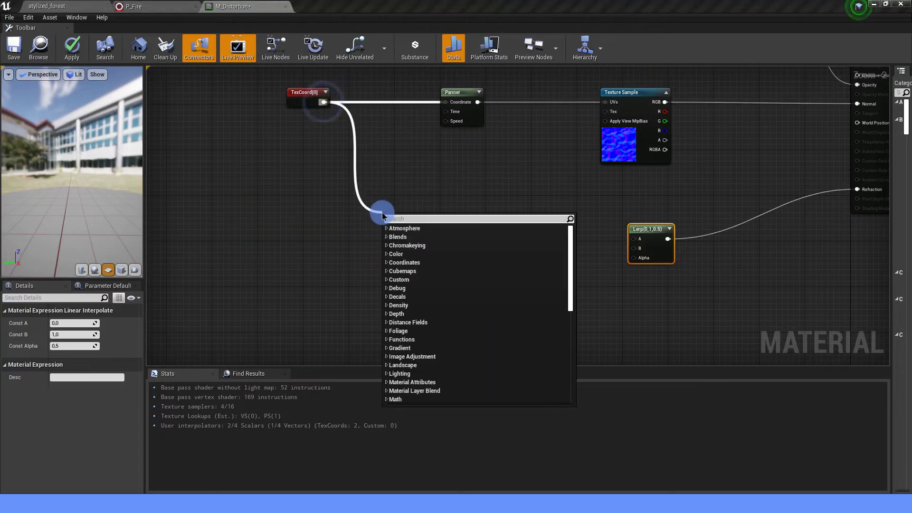
{"action": "type", "text": "sPHERE"}
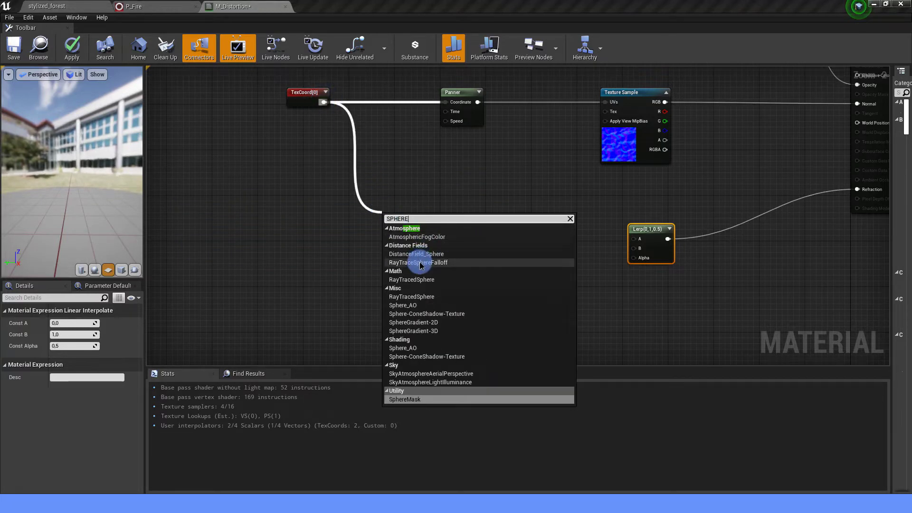
{"action": "left_click", "coordinate": [408, 399]}
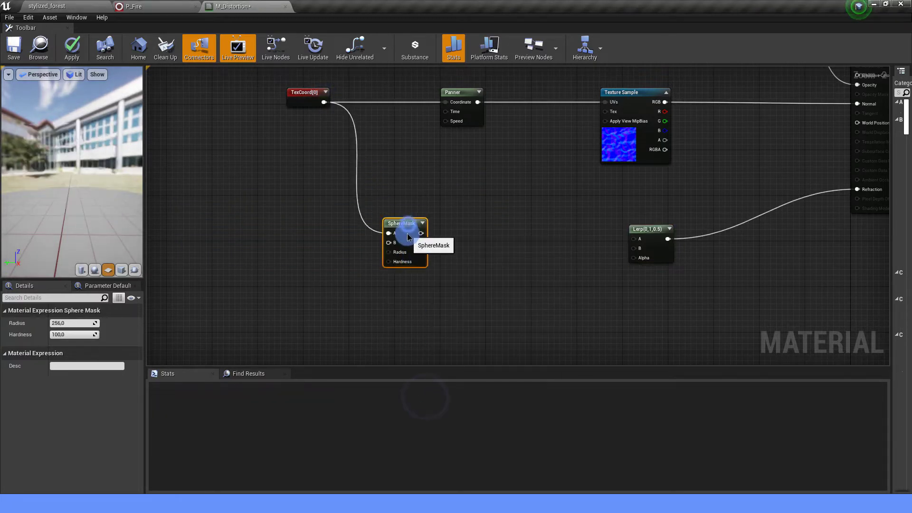
{"action": "scroll", "coordinate": [420, 228], "scroll_direction": "up", "scroll_amount": 1}
- Wire the SphereMask output into the Lerp Alpha and tidy the node layout
{"action": "left_click_drag", "start_coordinate": [420, 232], "coordinate": [667, 260]}
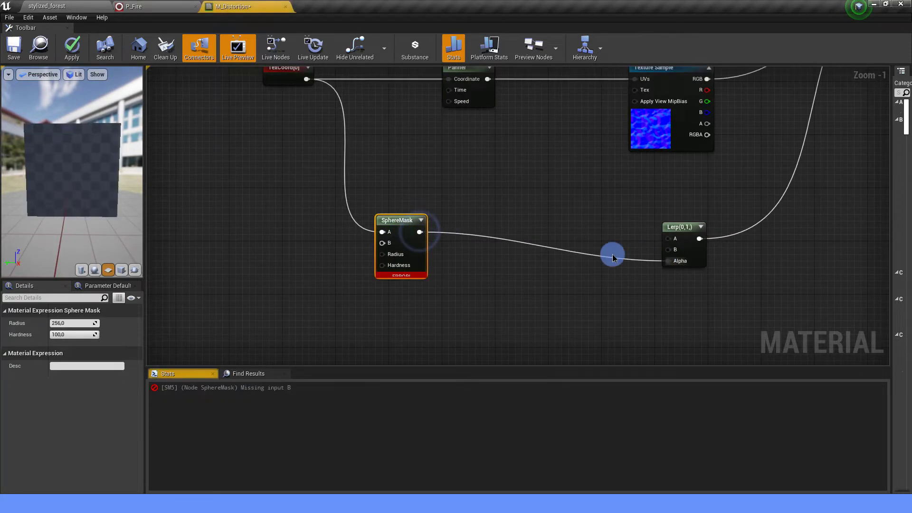
{"action": "right_click_drag", "start_coordinate": [446, 195], "coordinate": [521, 190]}
{"action": "left_click_drag", "start_coordinate": [483, 214], "coordinate": [518, 227]}
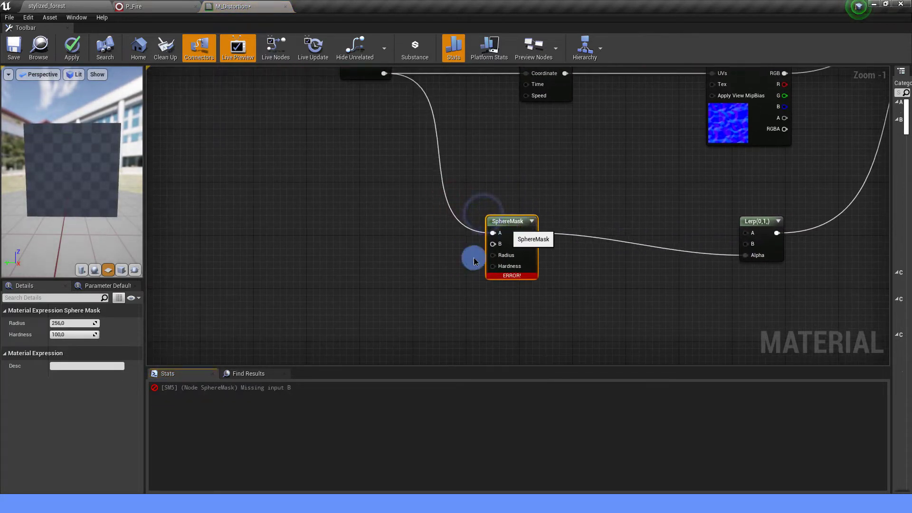
{"action": "right_click_drag", "start_coordinate": [455, 227], "coordinate": [473, 256]}
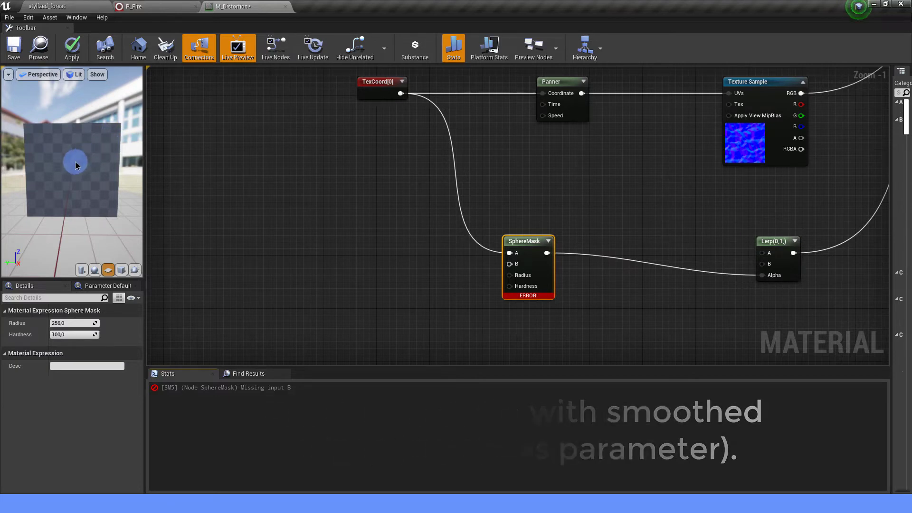
- Give SphereMask's B input a constant node with value 0.5
{"action": "right_click", "coordinate": [511, 264]}
{"action": "left_click", "coordinate": [532, 279]}
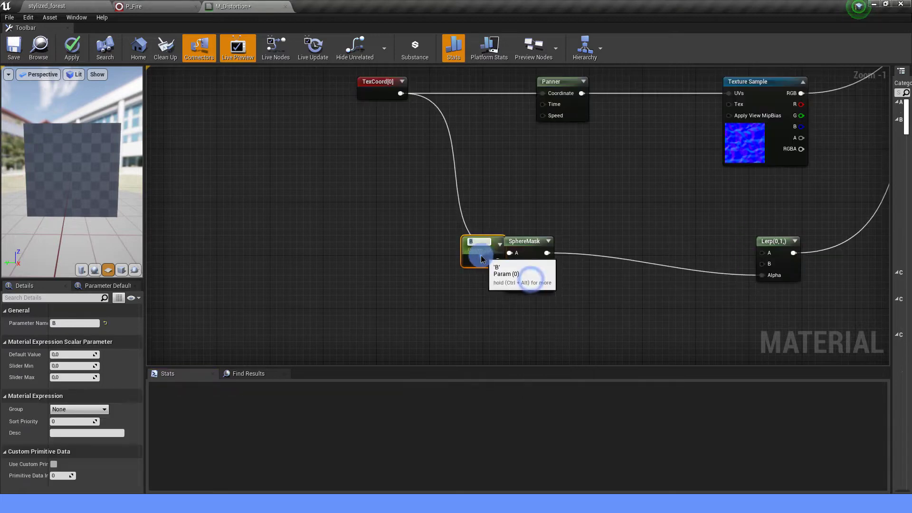
{"action": "left_click_drag", "start_coordinate": [474, 243], "coordinate": [419, 244]}
{"action": "right_click", "coordinate": [419, 244]}
{"action": "left_click", "coordinate": [424, 266]}
{"action": "left_click", "coordinate": [72, 323]}
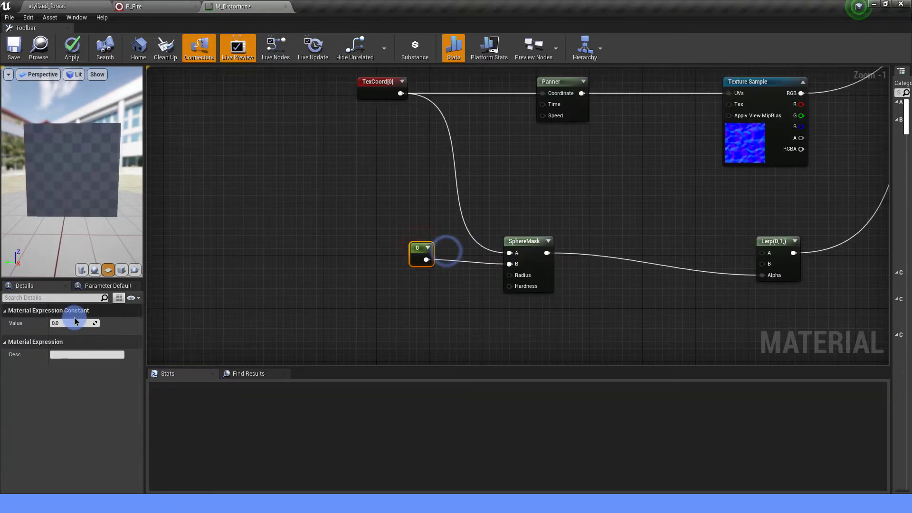
{"action": "type", "text": "0"}
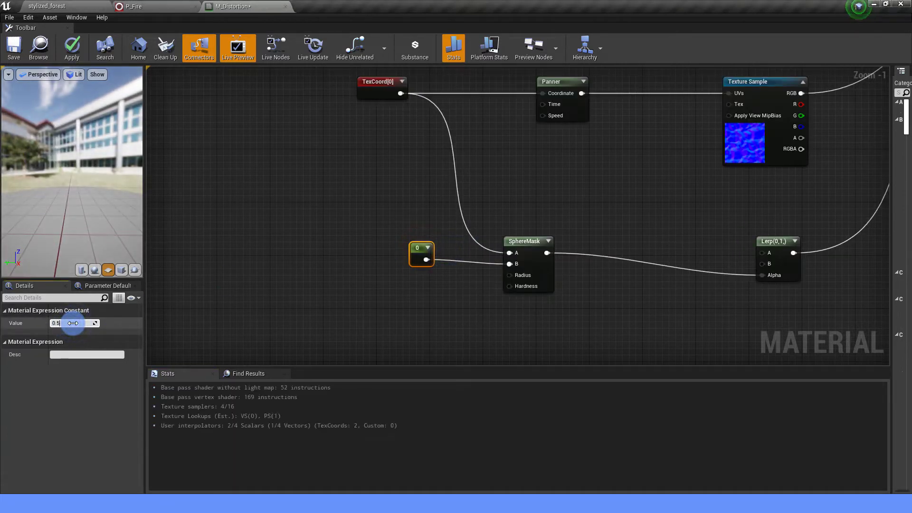
{"action": "key", "text": "Return"}
- Connect the 0.5 constant to the SphereMask Radius input as well
{"action": "left_click_drag", "start_coordinate": [431, 259], "coordinate": [521, 284]}
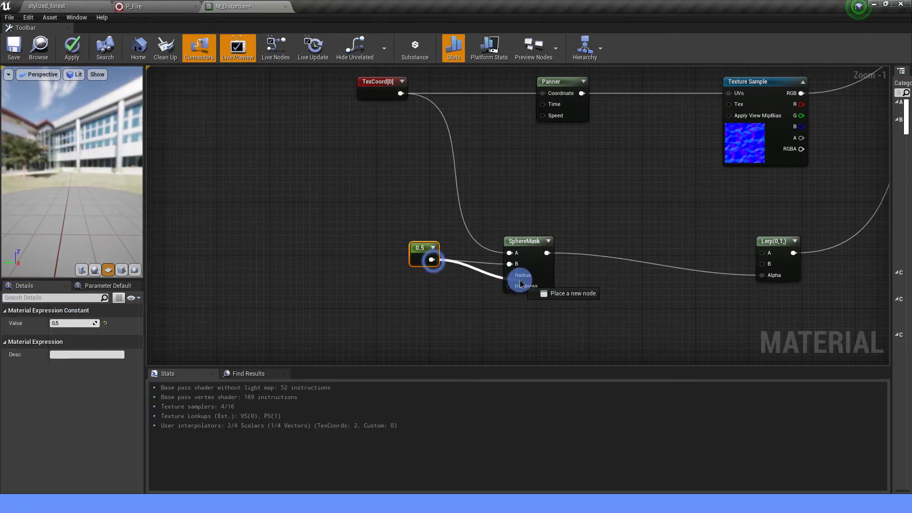
{"action": "left_click", "coordinate": [499, 275]}
{"action": "left_click_drag", "start_coordinate": [432, 260], "coordinate": [516, 279]}
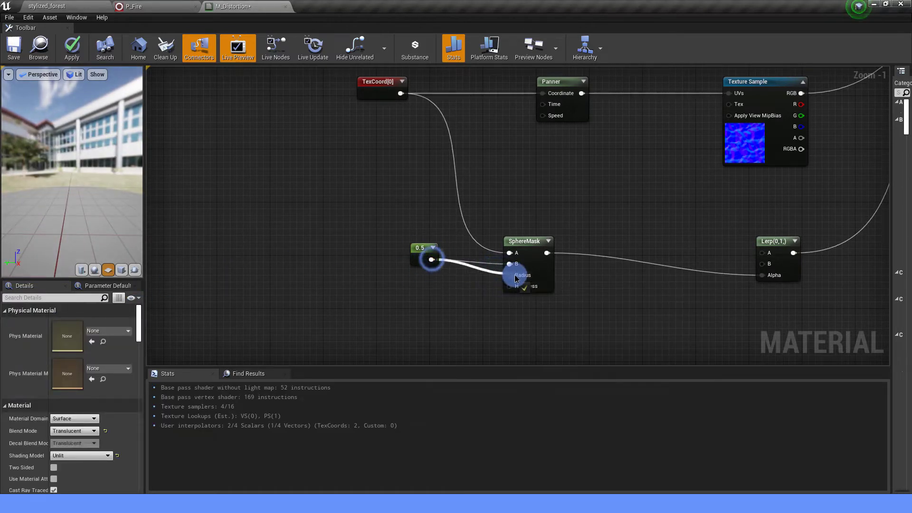
{"action": "left_click_drag", "start_coordinate": [421, 248], "coordinate": [421, 241]}
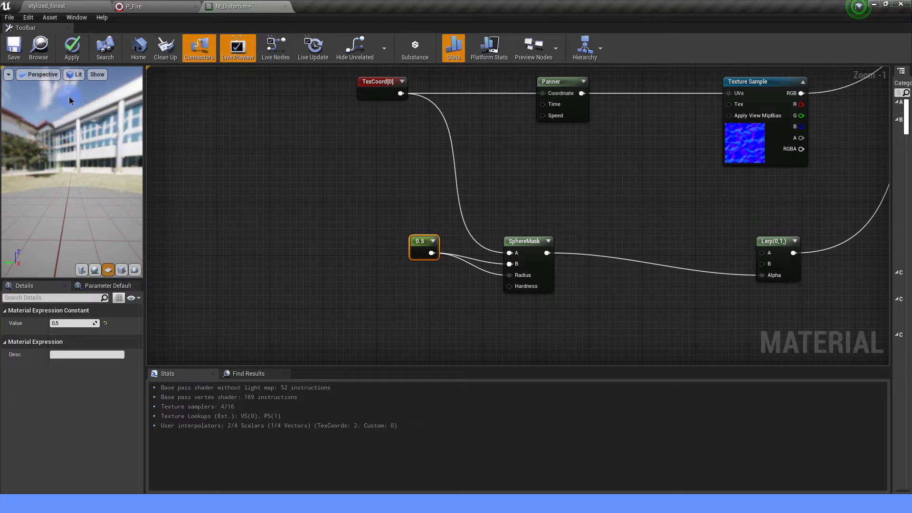
- Select the Lerp node and inspect its Const A value in Details
{"action": "right_click_drag", "start_coordinate": [382, 281], "coordinate": [373, 241]}
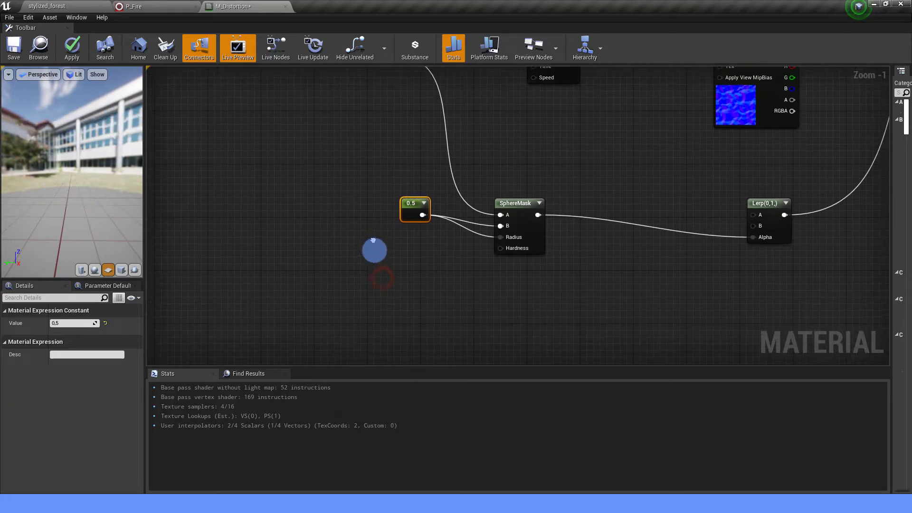
{"action": "right_click_drag", "start_coordinate": [581, 252], "coordinate": [527, 263]}
{"action": "left_click", "coordinate": [711, 215]}
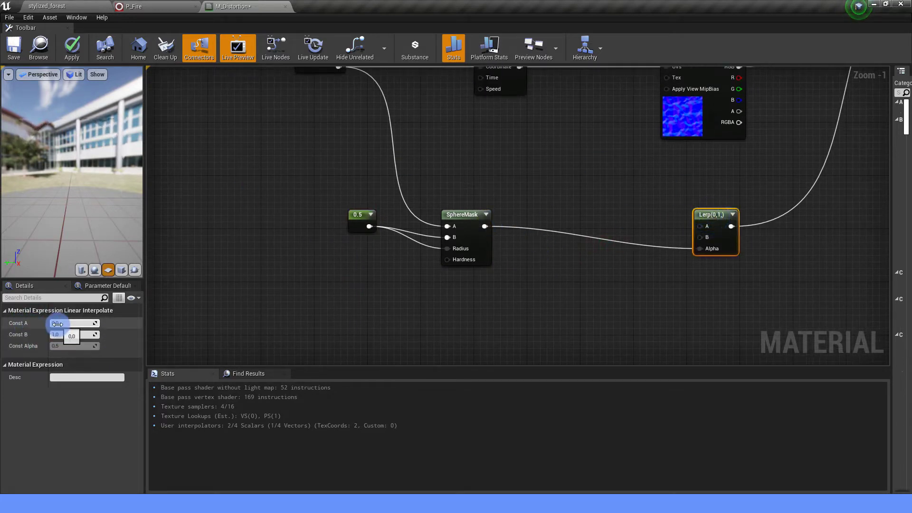
{"action": "left_click", "coordinate": [25, 338]}
{"action": "right_click", "coordinate": [520, 253]}
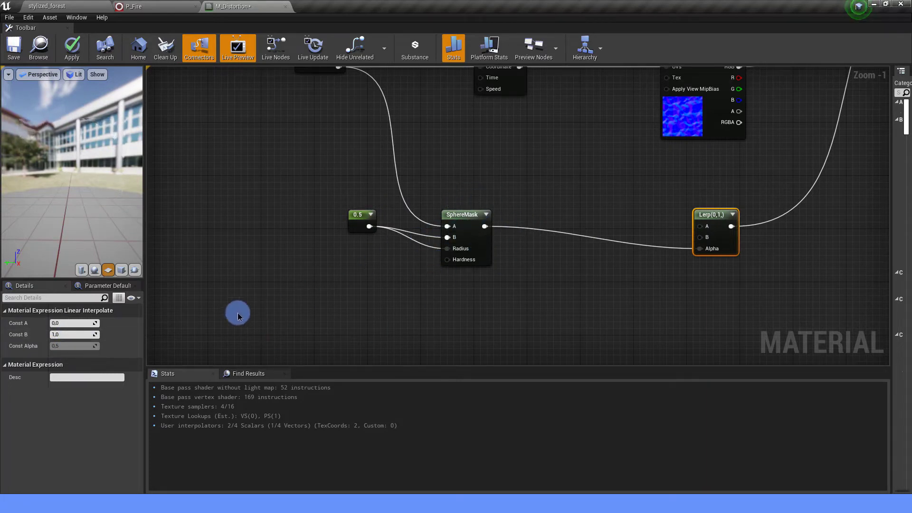
{"action": "left_click", "coordinate": [64, 324]}
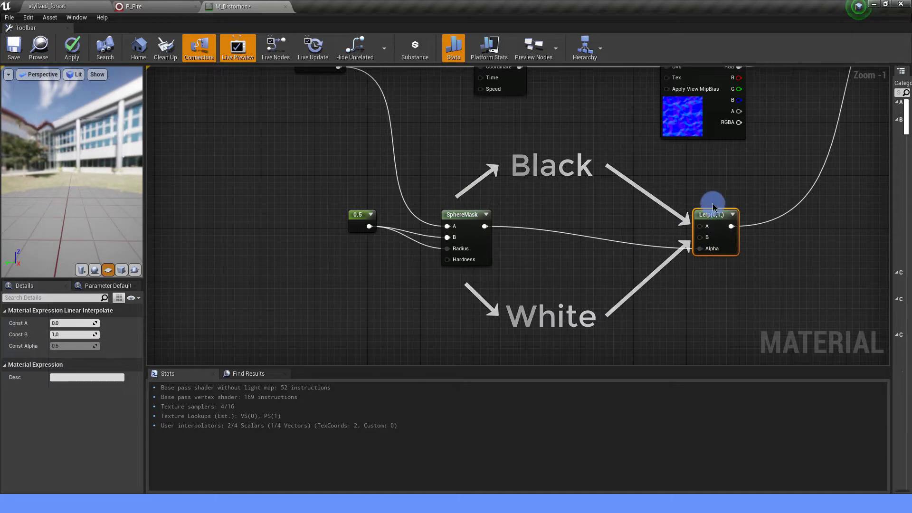
- Set the Lerp's Const A to 1 and Const B to 0, checking the preview
{"action": "left_click", "coordinate": [718, 219]}
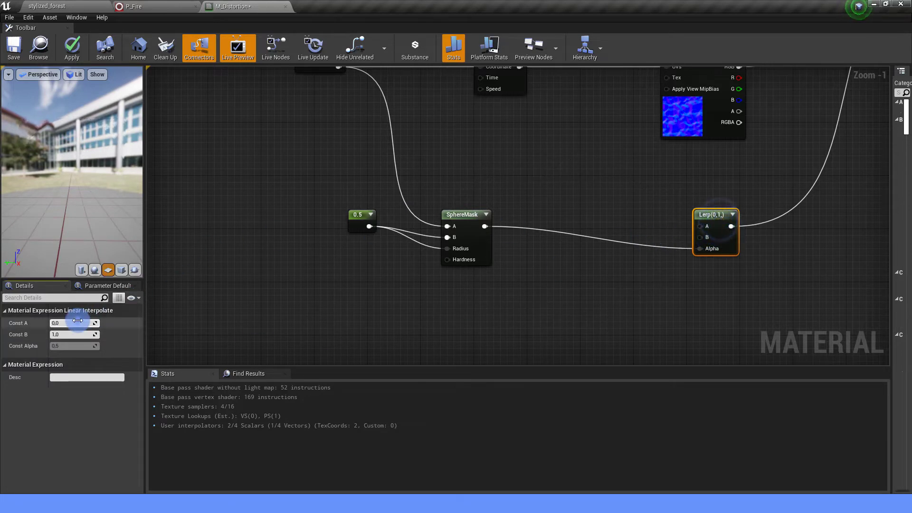
{"action": "type", "text": "1"}
{"action": "key", "text": "Return"}
{"action": "left_click", "coordinate": [67, 334]}
{"action": "type", "text": "0"}
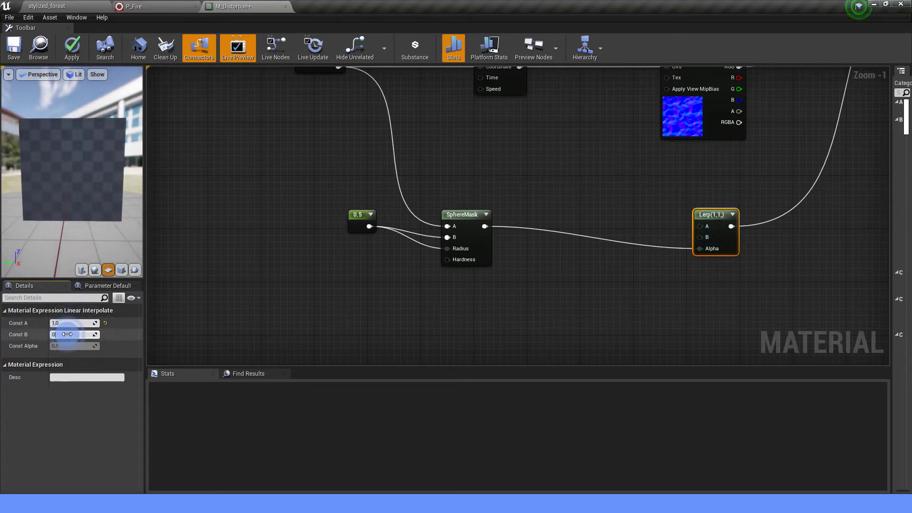
{"action": "key", "text": "Return"}
{"action": "mouse_move", "coordinate": [119, 221]}
{"action": "left_mouse_down"}
{"action": "mouse_move", "coordinate": [86, 207]}
{"action": "mouse_move", "coordinate": [104, 129]}
{"action": "mouse_move", "coordinate": [55, 220]}
{"action": "mouse_move", "coordinate": [171, 264]}
{"action": "left_mouse_up"}
{"action": "left_click", "coordinate": [468, 221]}
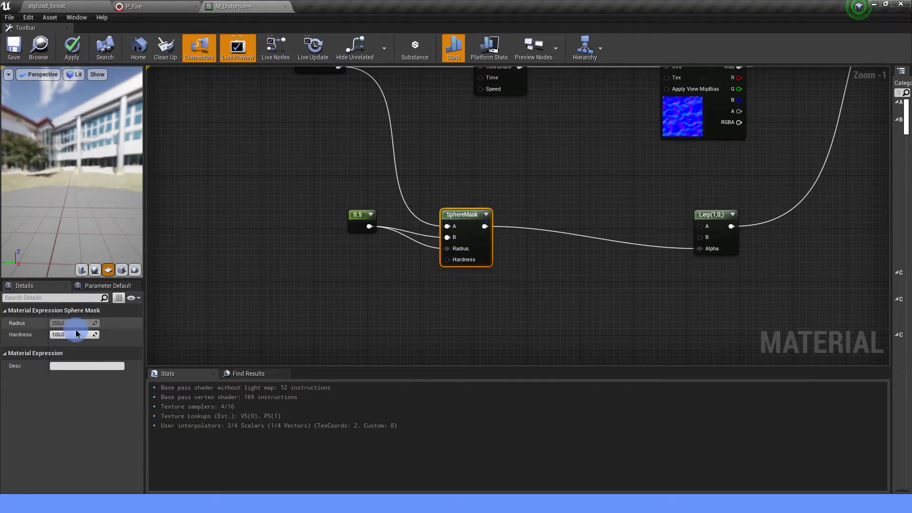
- Promote SphereMask Hardness to a parameter and convert it to a constant of 0
{"action": "left_click", "coordinate": [58, 336]}
{"action": "right_click", "coordinate": [447, 260]}
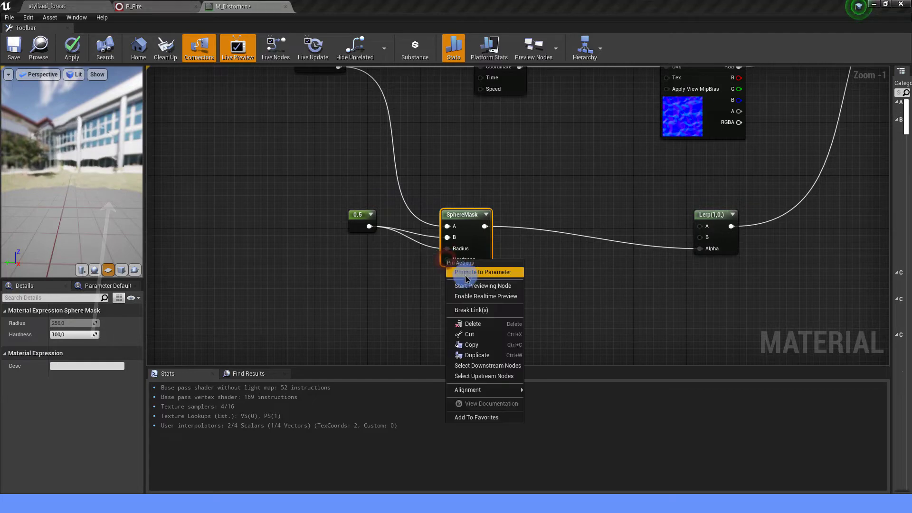
{"action": "left_click", "coordinate": [467, 271]}
{"action": "left_click_drag", "start_coordinate": [405, 218], "coordinate": [340, 258]}
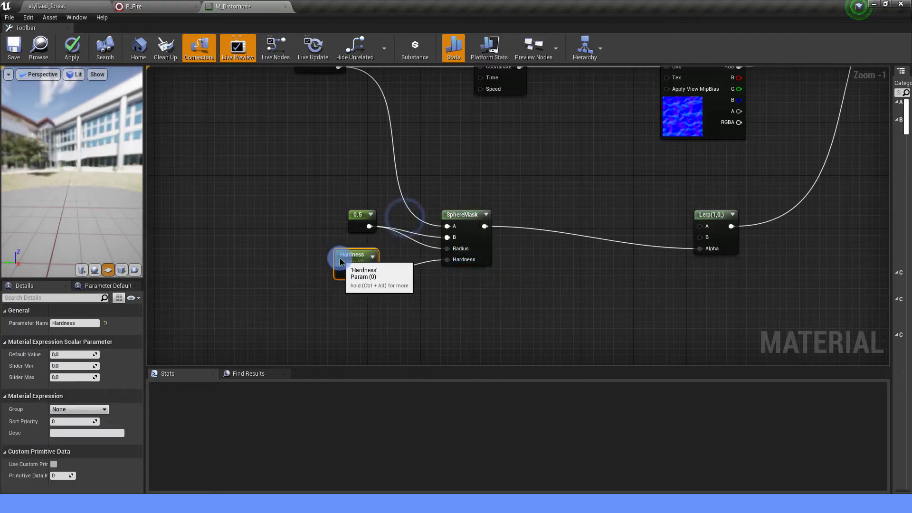
{"action": "right_click", "coordinate": [351, 252]}
{"action": "left_click", "coordinate": [376, 259]}
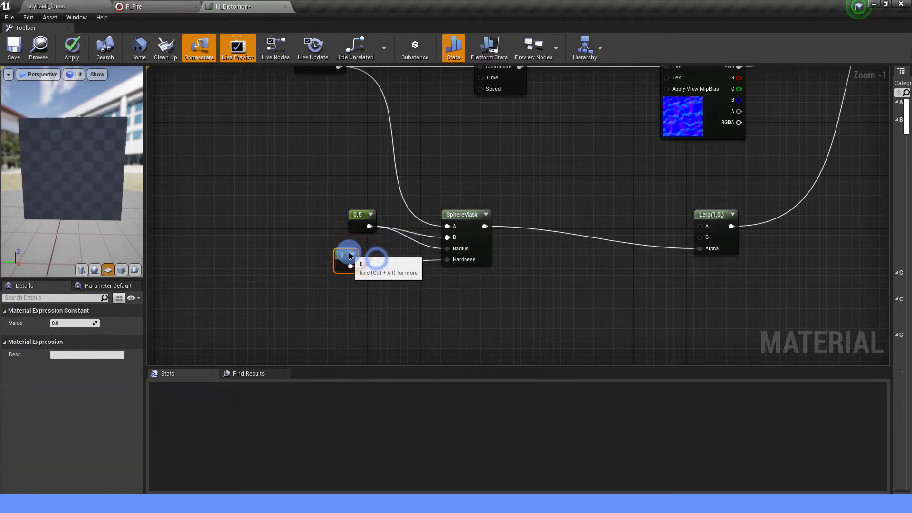
{"action": "left_click_drag", "start_coordinate": [97, 203], "coordinate": [73, 163]}
{"action": "scroll", "coordinate": [527, 166], "scroll_direction": "down", "scroll_amount": 1}
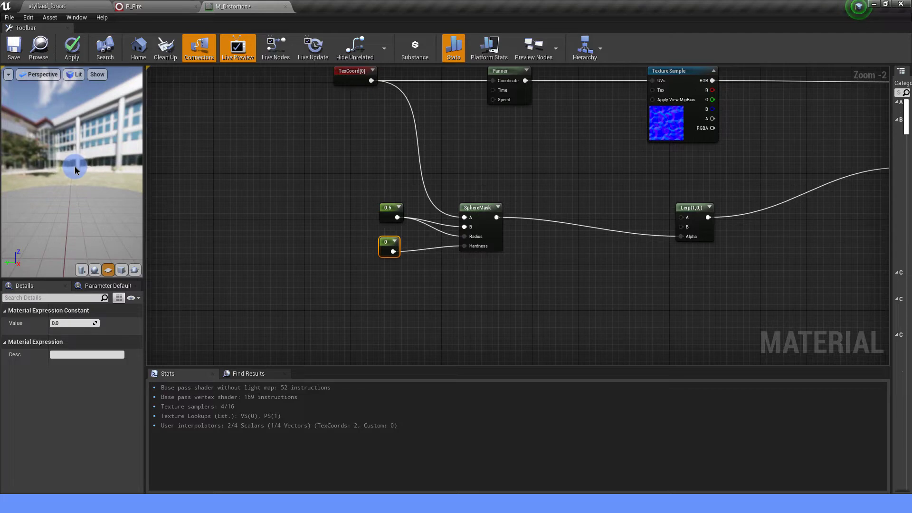
- Add a Dynamic Parameter node and wire Param1 into the Lerp's B input
{"action": "right_click", "coordinate": [492, 143]}
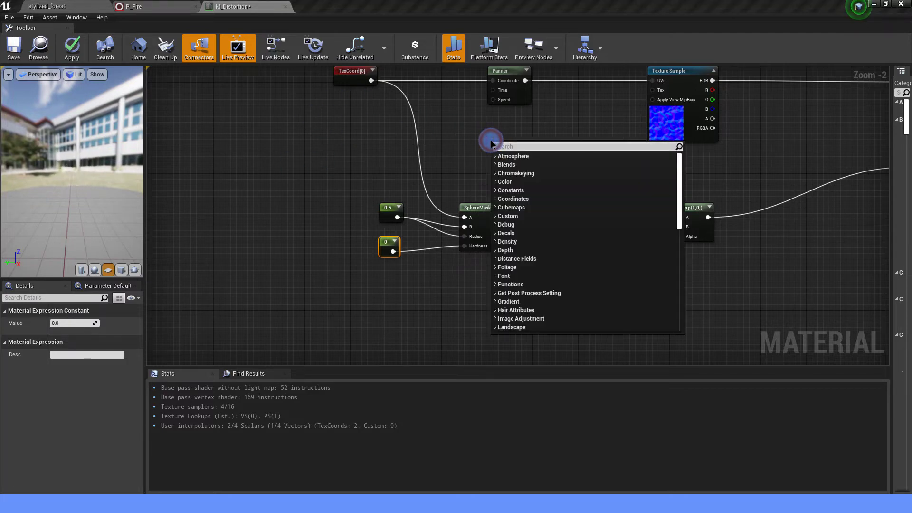
{"action": "type", "text": "DYNA"}
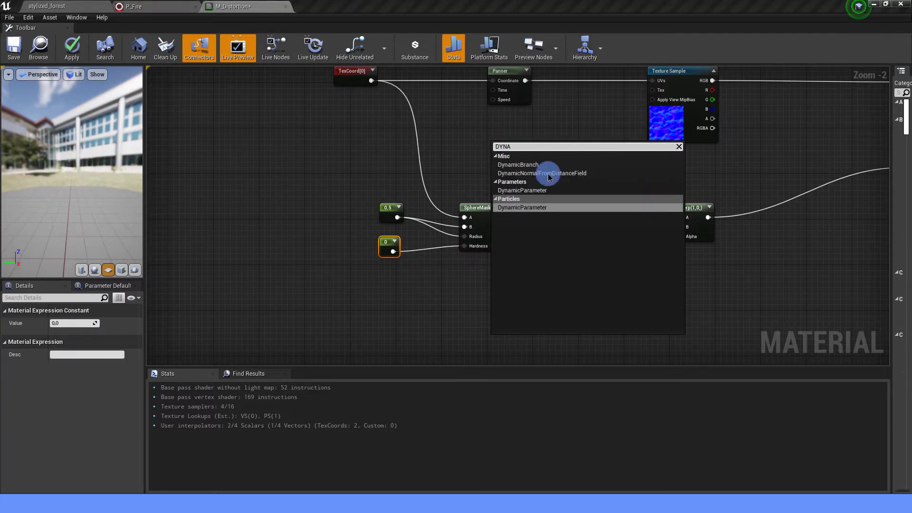
{"action": "left_click", "coordinate": [532, 208]}
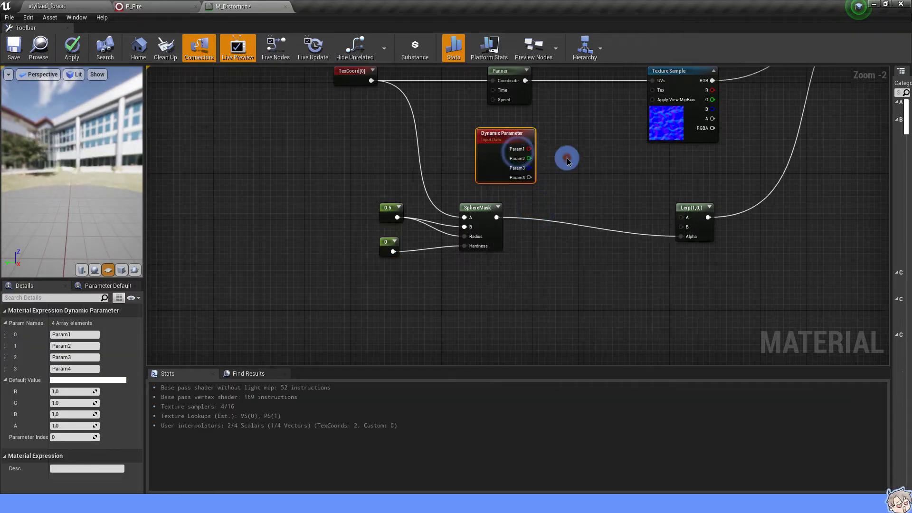
{"action": "right_click_drag", "start_coordinate": [567, 162], "coordinate": [522, 152]}
{"action": "mouse_move", "coordinate": [482, 139]}
{"action": "left_mouse_down"}
{"action": "mouse_move", "coordinate": [650, 227]}
{"action": "mouse_move", "coordinate": [638, 217]}
{"action": "left_mouse_up"}
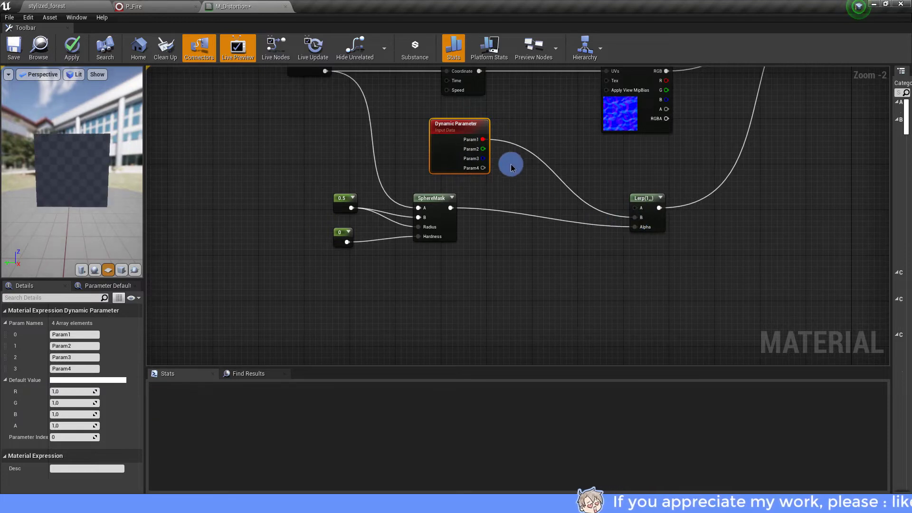
- Rename the Dynamic Parameter's first parameter to Power
{"action": "scroll", "coordinate": [459, 148], "scroll_direction": "up", "scroll_amount": 1}
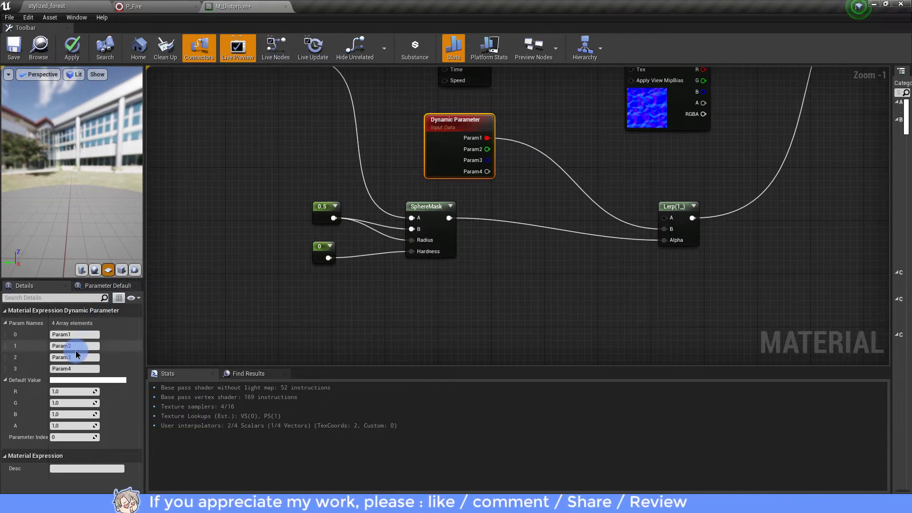
{"action": "left_click", "coordinate": [77, 334]}
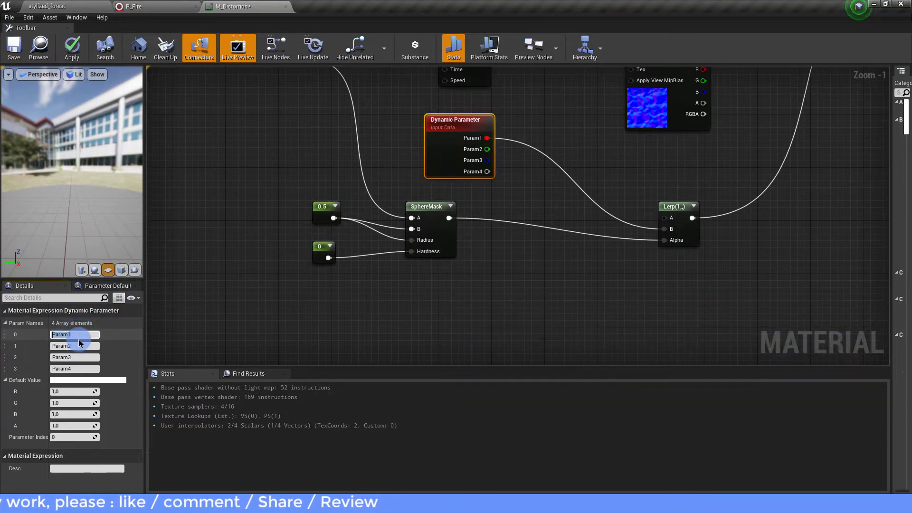
{"action": "type", "text": "Power"}
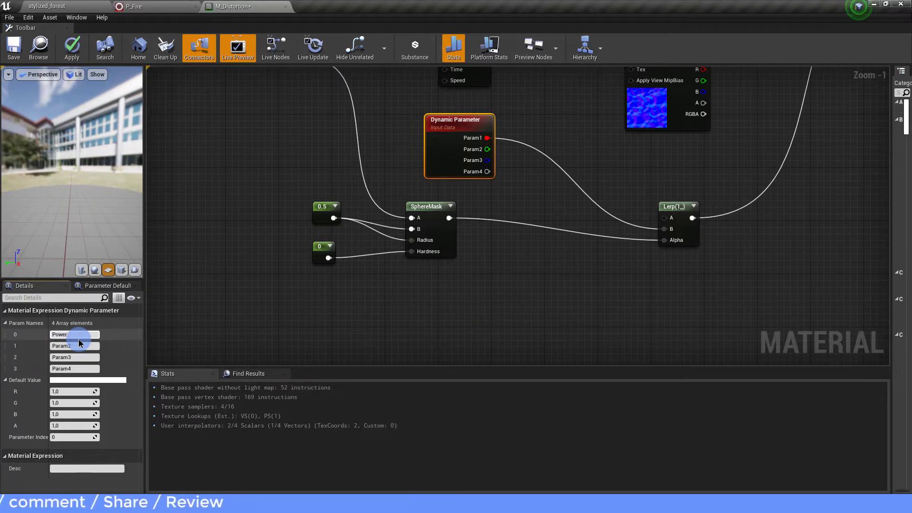
{"action": "key", "text": "Return"}
{"action": "scroll", "coordinate": [565, 265], "scroll_direction": "down", "scroll_amount": 1}
{"action": "scroll", "coordinate": [529, 297], "scroll_direction": "down", "scroll_amount": 1}
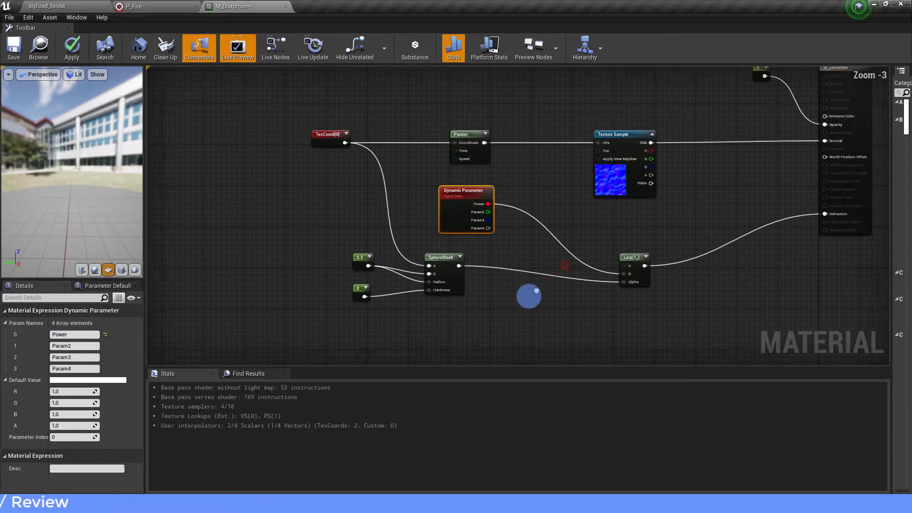
{"action": "scroll", "coordinate": [533, 247], "scroll_direction": "down", "scroll_amount": 1}
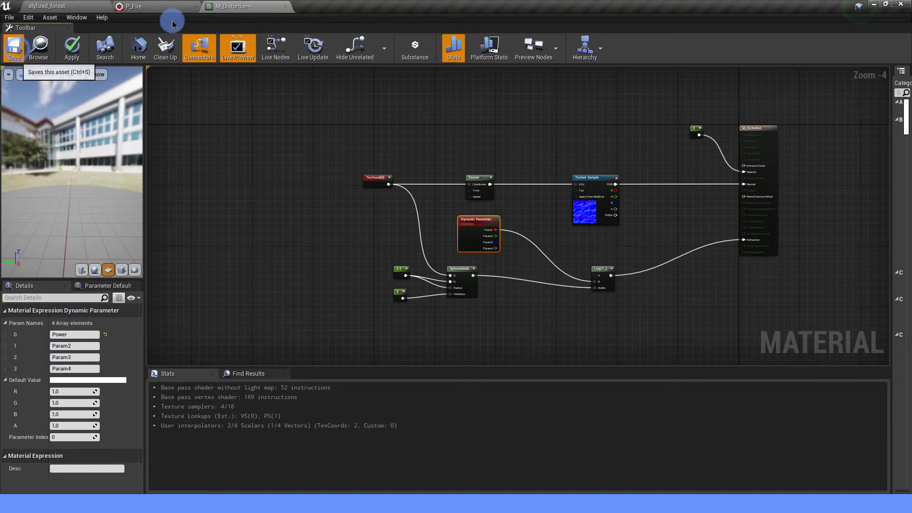
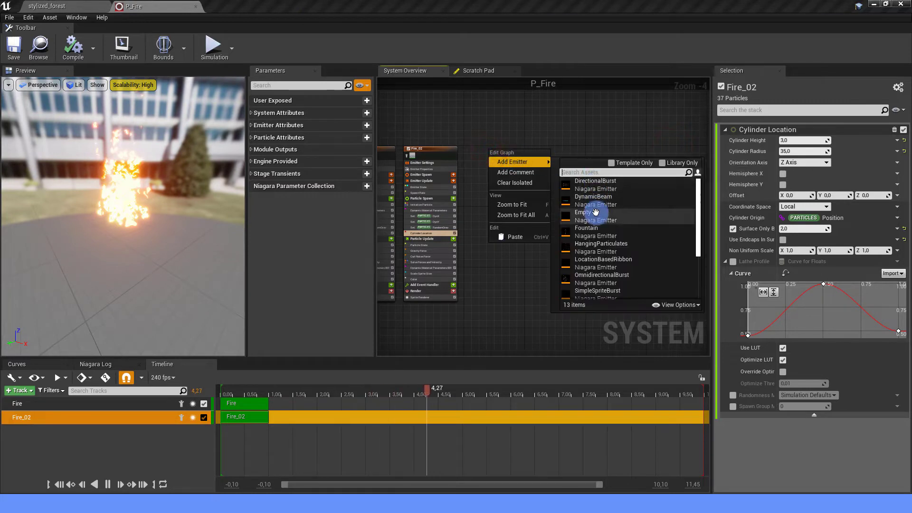
- Add an empty emitter to P_Fire, name it Disortion, and move its node right
{"action": "left_click", "coordinate": [593, 216]}
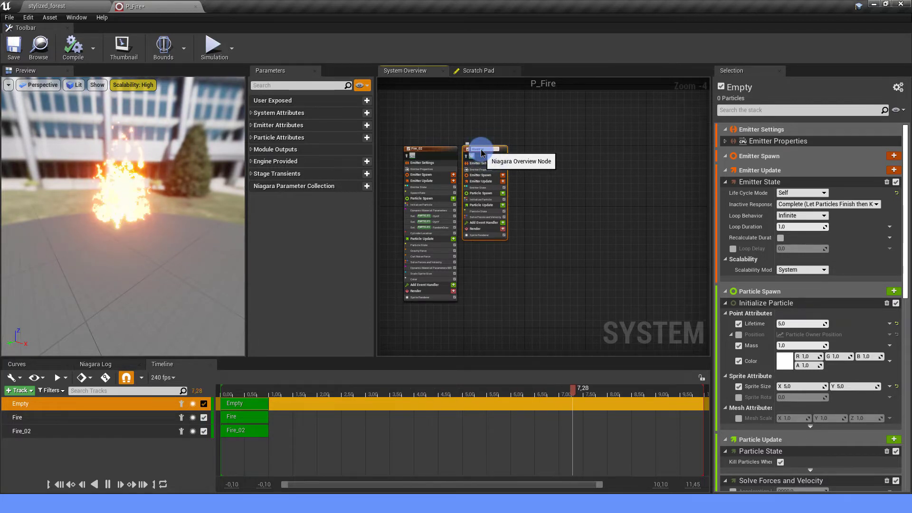
{"action": "type", "text": "Disortion"}
{"action": "scroll", "coordinate": [481, 153], "scroll_direction": "up", "scroll_amount": 2}
{"action": "left_click_drag", "start_coordinate": [484, 147], "coordinate": [552, 146]}
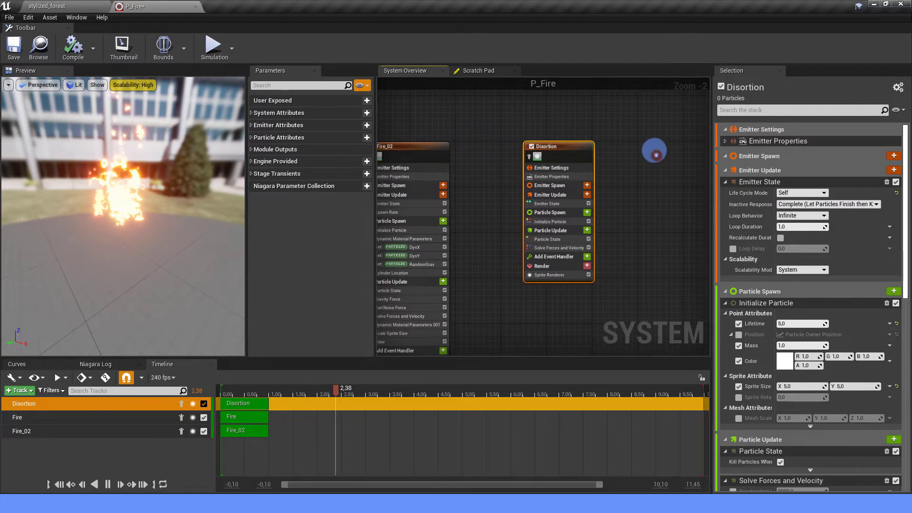
- Add a Spawn Rate module to Disortion's Emitter Update with a rate of 5
{"action": "left_click", "coordinate": [558, 189]}
{"action": "left_click", "coordinate": [584, 188]}
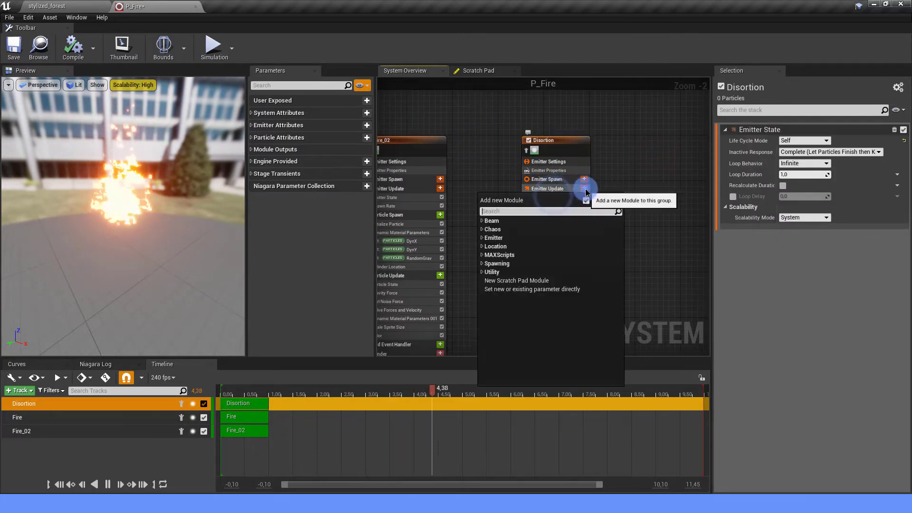
{"action": "type", "text": "spawn"}
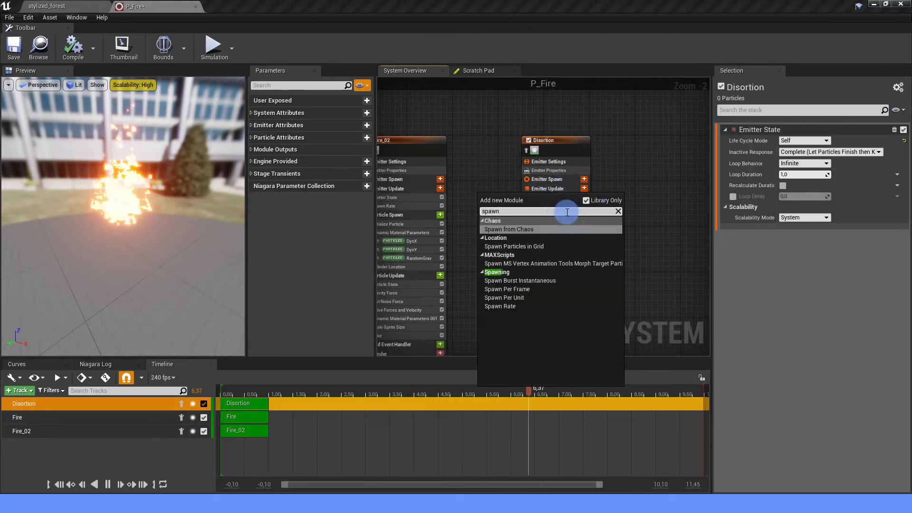
{"action": "left_click", "coordinate": [511, 310]}
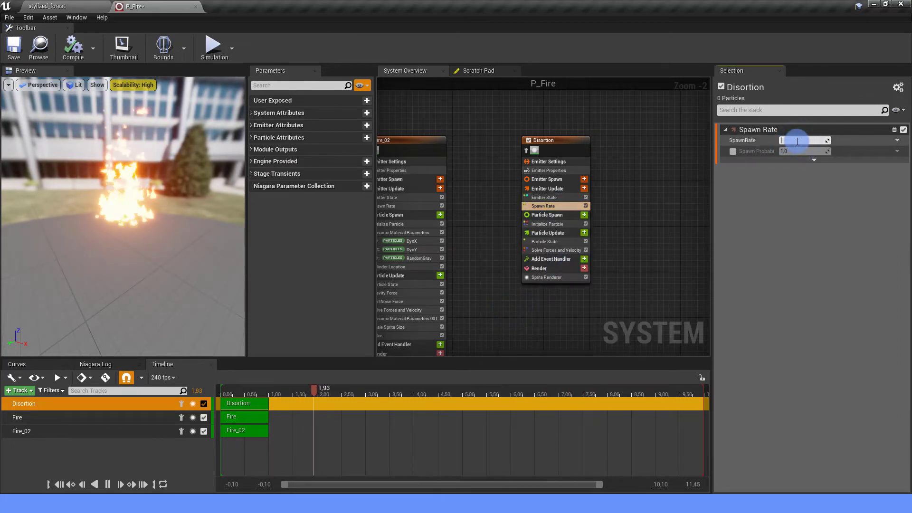
{"action": "type", "text": "5"}
{"action": "key", "text": "Return"}
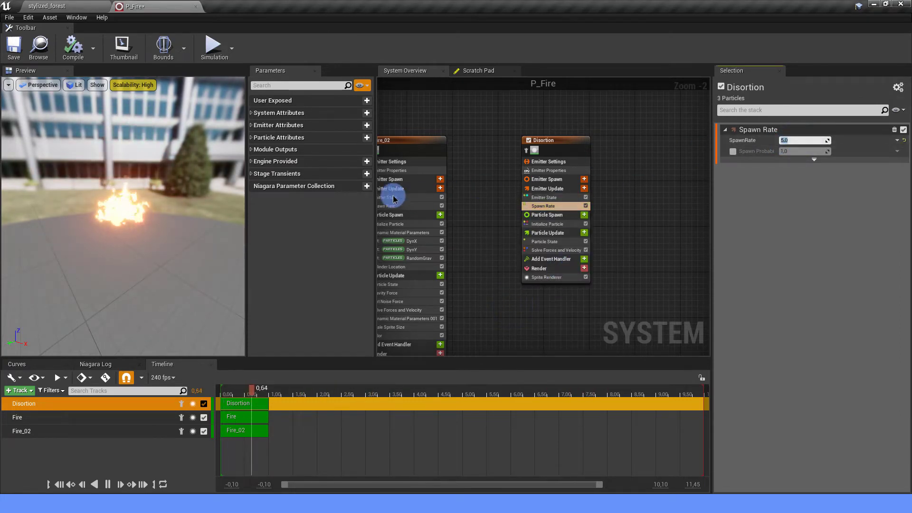
{"action": "left_click", "coordinate": [555, 277]}
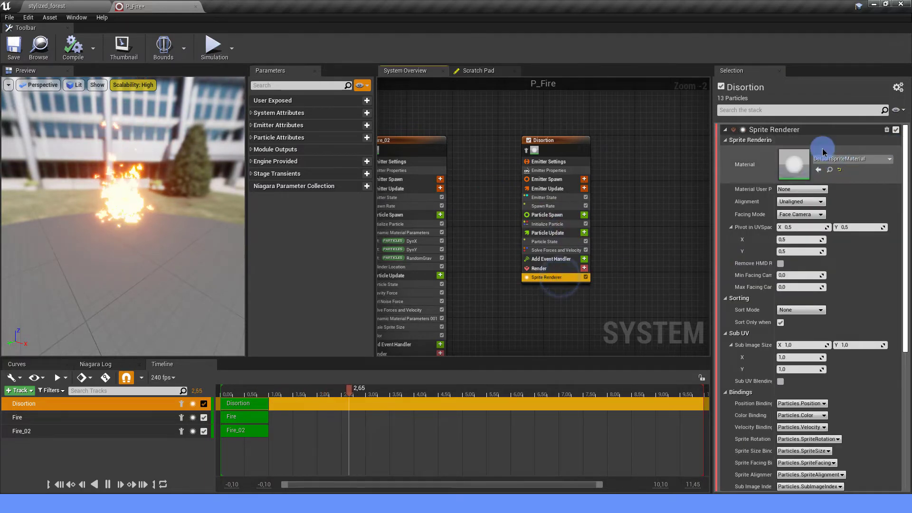
{"action": "right_click_drag", "start_coordinate": [630, 233], "coordinate": [611, 214]}
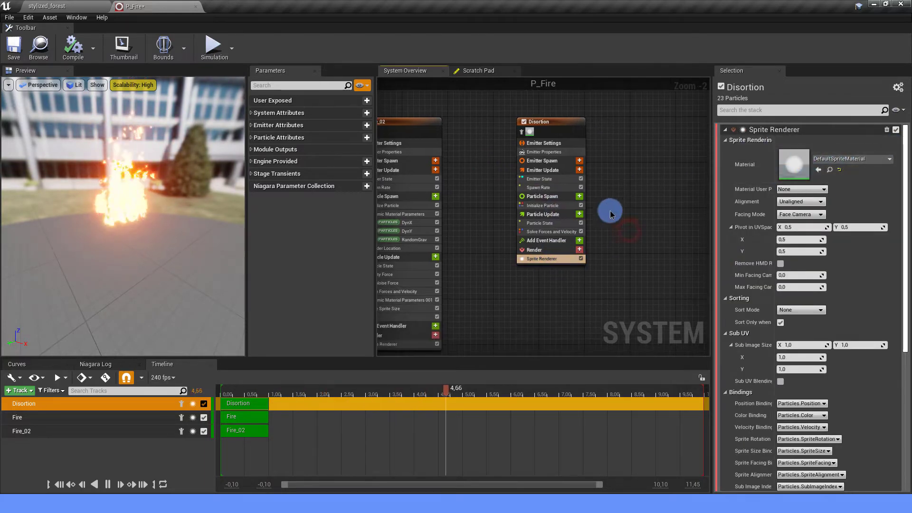
- In Initialize Particle, make Lifetime a uniform ranged float 3.5–4.2 and disable Mass and Color
{"action": "left_click", "coordinate": [542, 205]}
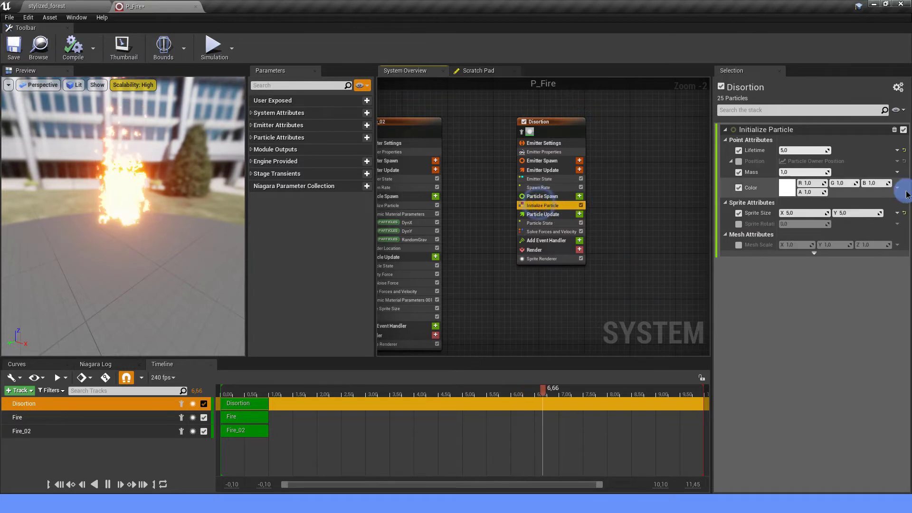
{"action": "left_click", "coordinate": [899, 154]}
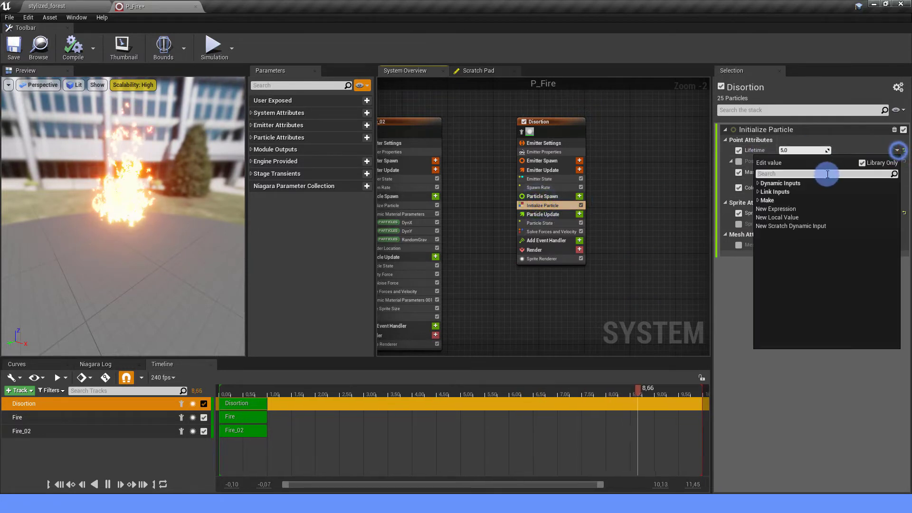
{"action": "type", "text": "UNI"}
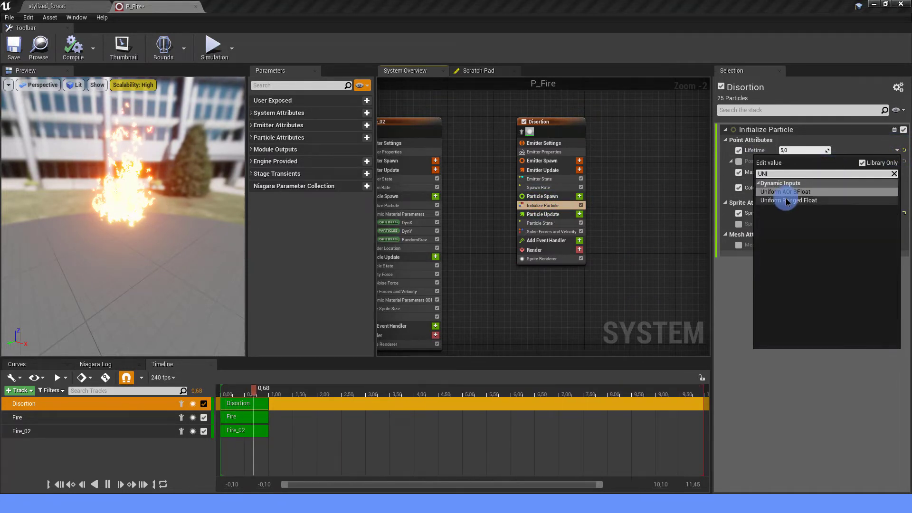
{"action": "left_click", "coordinate": [787, 201]}
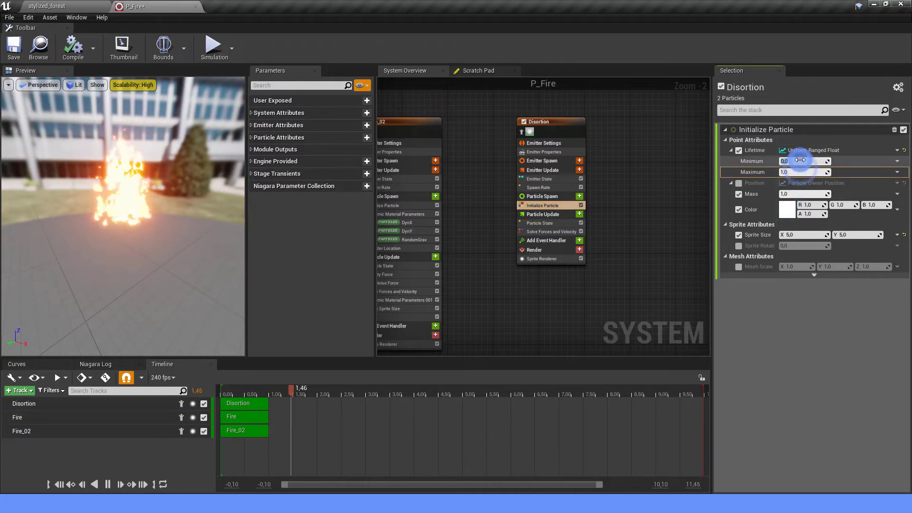
{"action": "left_click", "coordinate": [793, 173]}
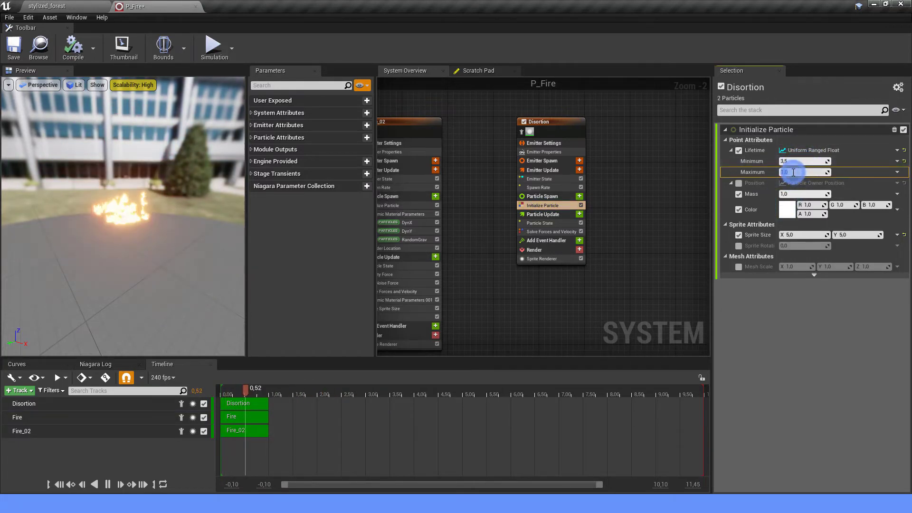
{"action": "type", "text": ",2"}
{"action": "key", "text": "Return"}
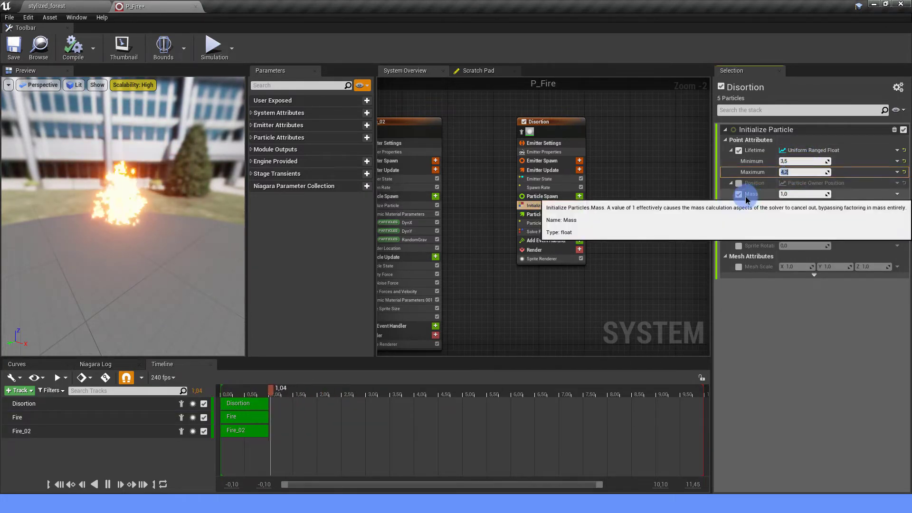
{"action": "left_click", "coordinate": [738, 194]}
{"action": "left_click", "coordinate": [738, 210]}
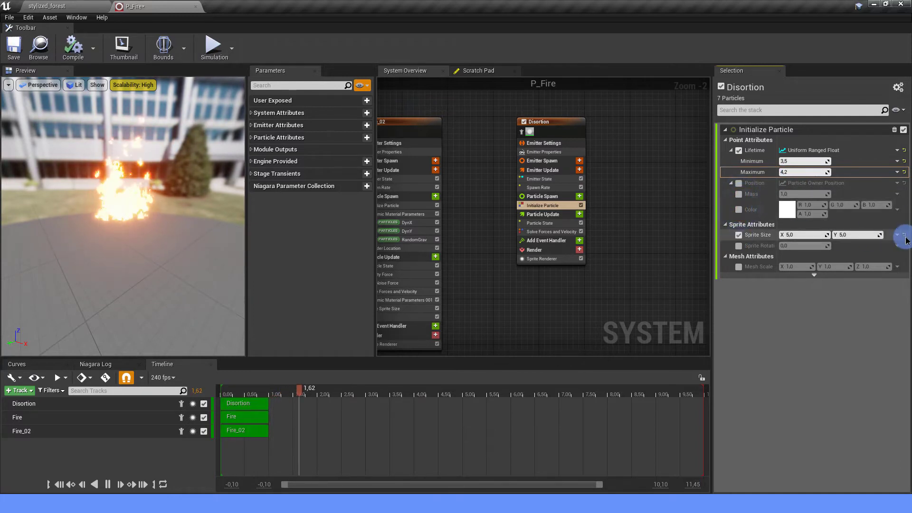
- Switch Sprite Size to a Vector2D driven from a single float
{"action": "left_click", "coordinate": [902, 236]}
{"action": "left_click", "coordinate": [814, 259]}
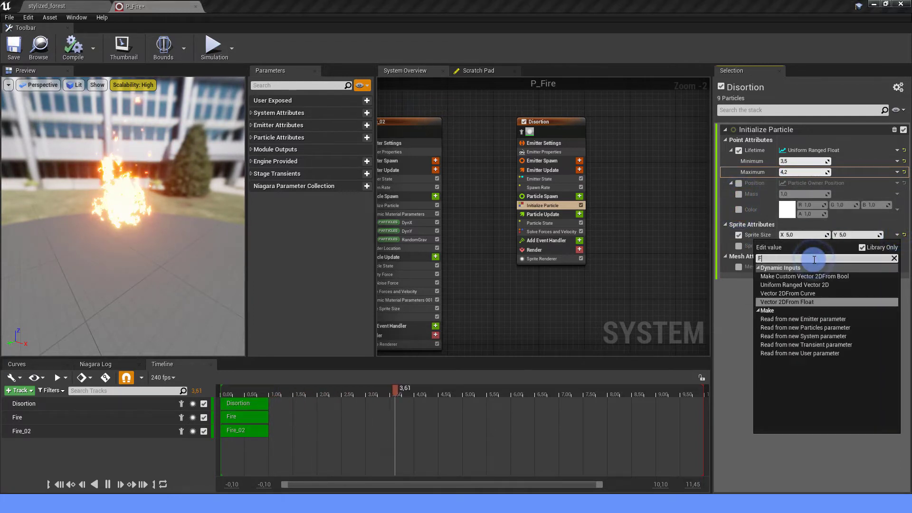
{"action": "type", "text": "FLAOT"}
{"action": "left_click", "coordinate": [746, 286]}
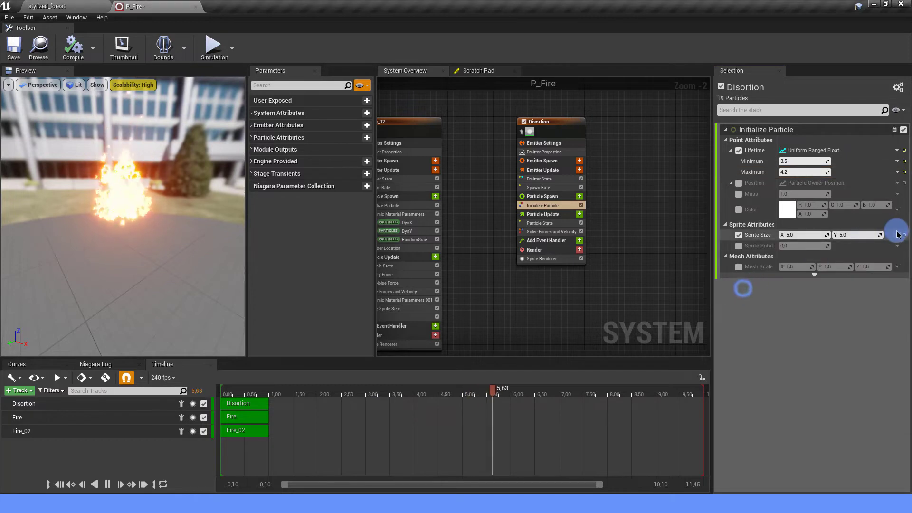
{"action": "left_click", "coordinate": [898, 236]}
{"action": "left_click", "coordinate": [833, 258]}
{"action": "type", "text": "FLOA"}
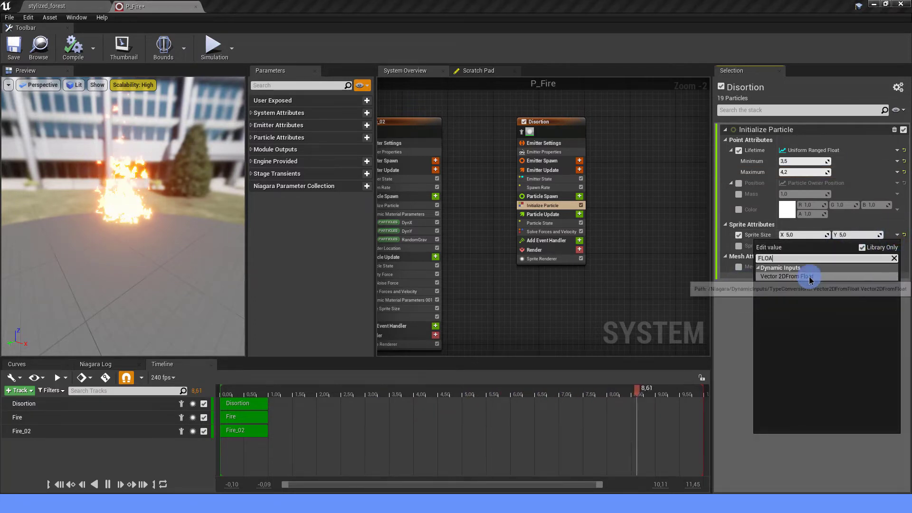
{"action": "left_click", "coordinate": [807, 276]}
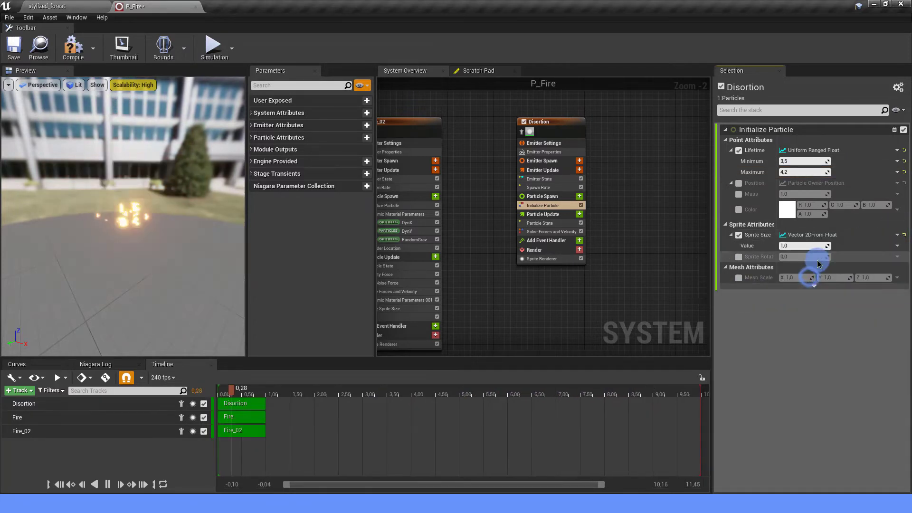
- Make the sprite size a uniform ranged float from 75 to 150
{"action": "left_click", "coordinate": [898, 246]}
{"action": "type", "text": "UNI"}
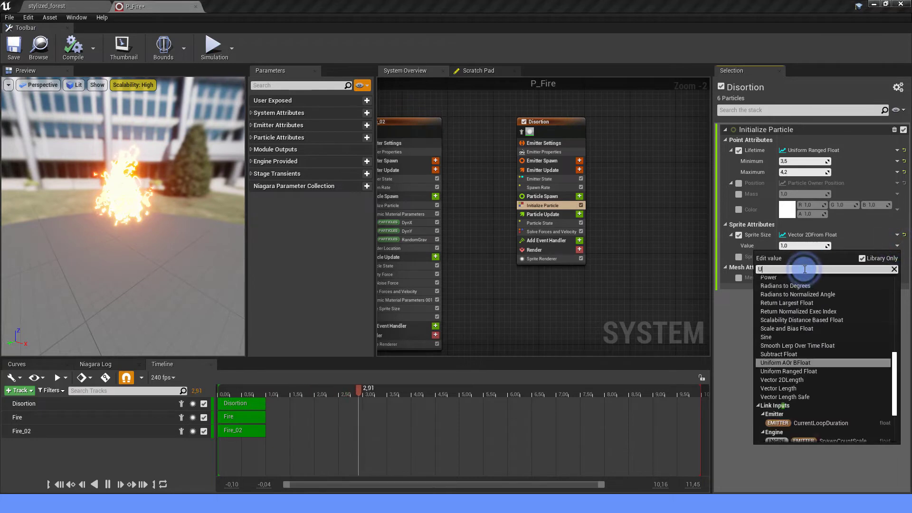
{"action": "left_click", "coordinate": [793, 296]}
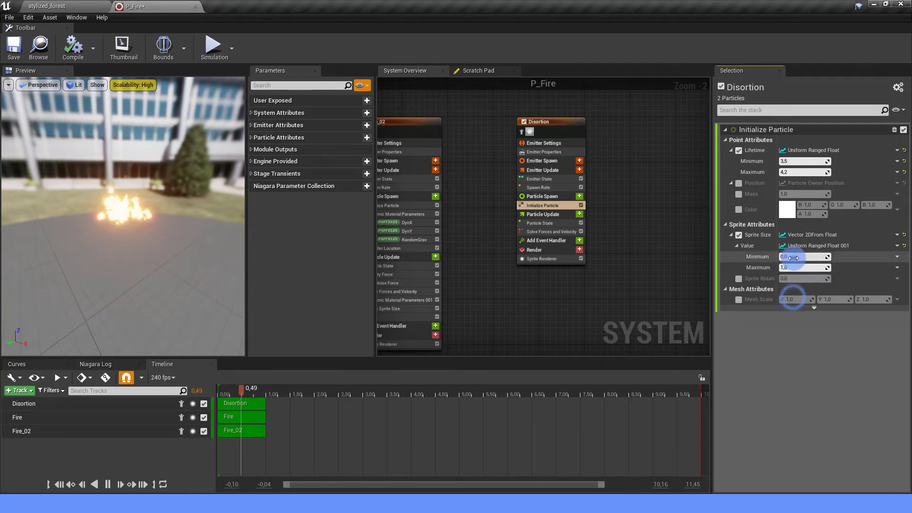
{"action": "type", "text": "75"}
{"action": "left_click", "coordinate": [794, 268]}
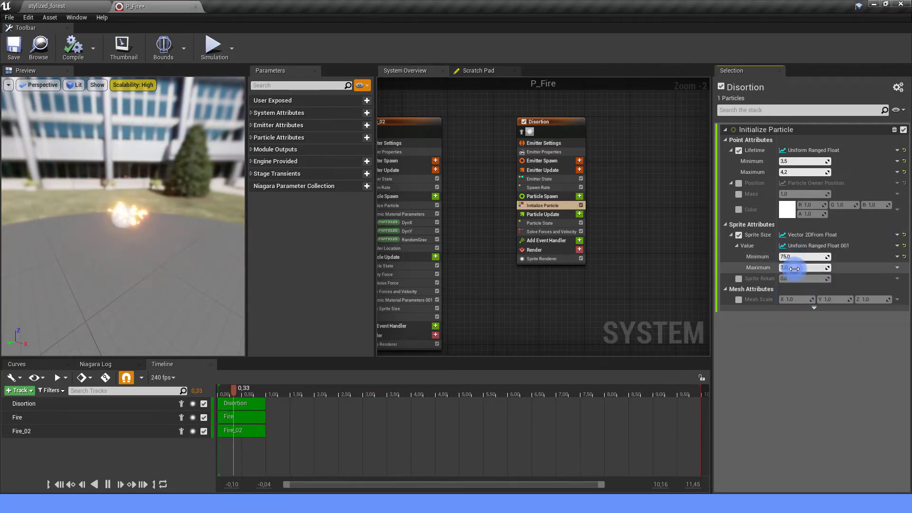
{"action": "type", "text": "150"}
{"action": "key", "text": "Return"}
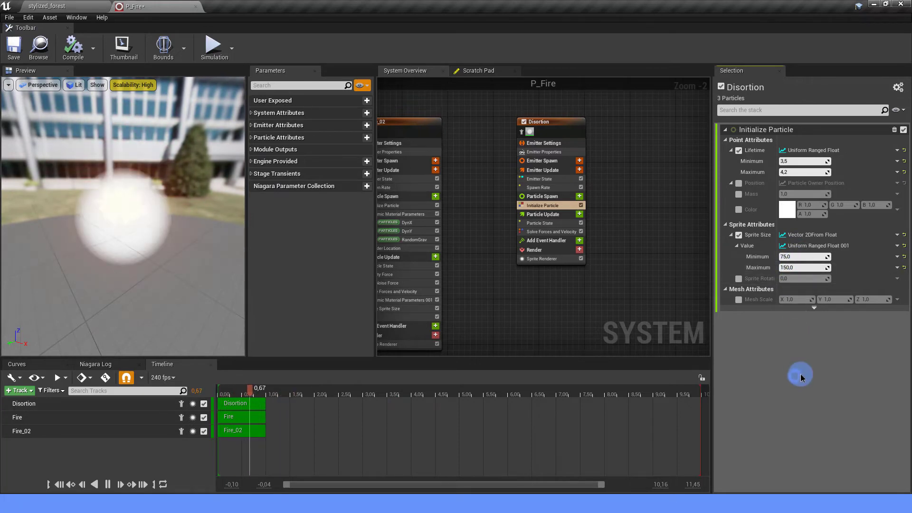
- Enable Sprite Rotation as a uniform ranged float from 0 to 360
{"action": "left_click", "coordinate": [738, 279]}
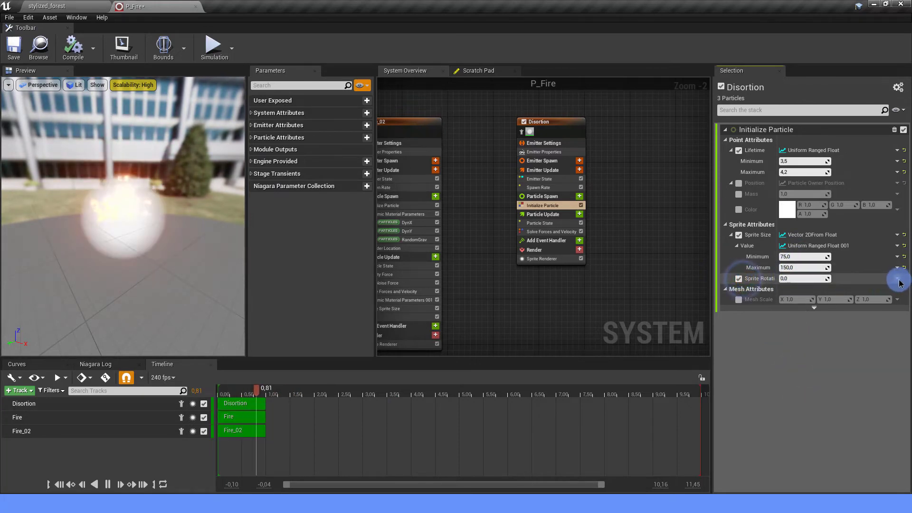
{"action": "left_click", "coordinate": [896, 278]}
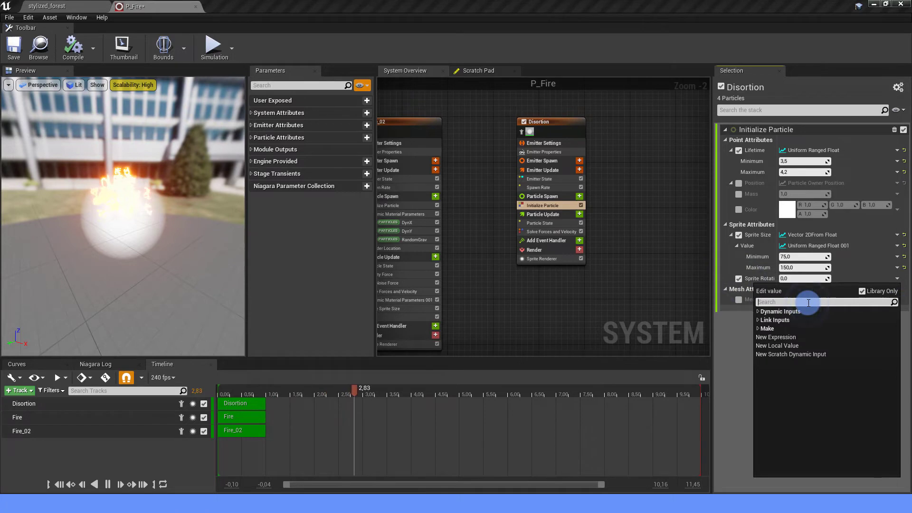
{"action": "type", "text": "uniform ranged"}
{"action": "left_click", "coordinate": [802, 311]}
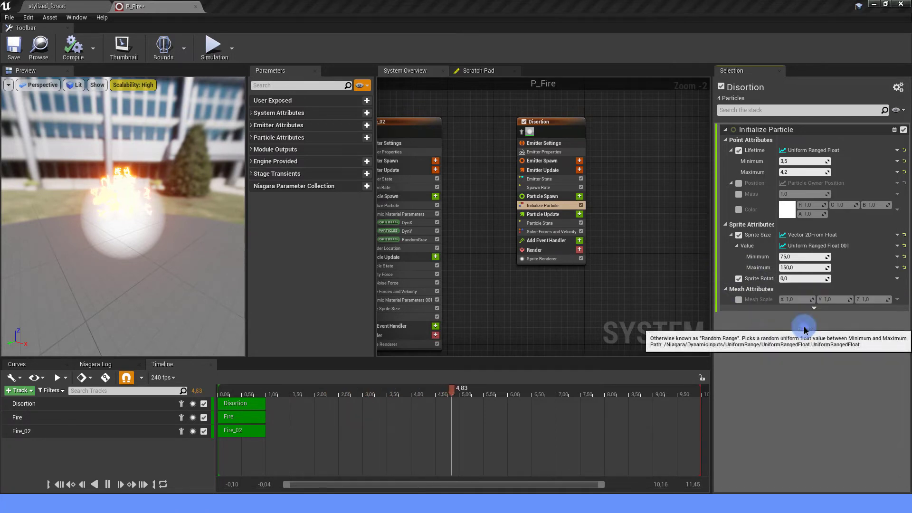
{"action": "left_click", "coordinate": [797, 289]}
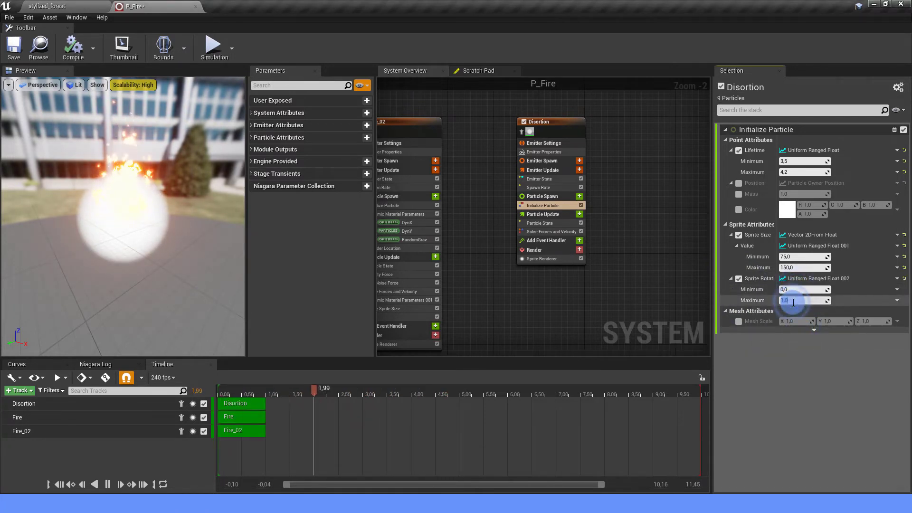
{"action": "type", "text": "0"}
{"action": "key", "text": "Return"}
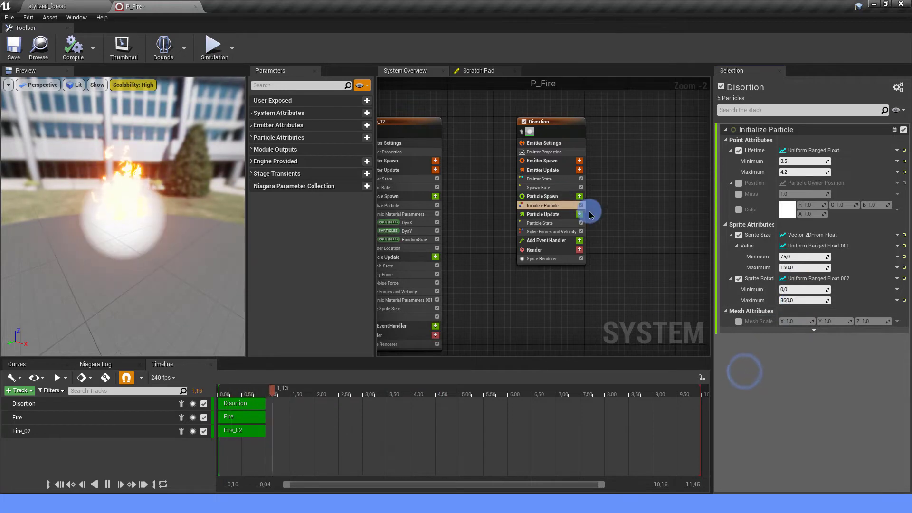
{"action": "mouse_move", "coordinate": [592, 205]}
{"action": "right_mouse_down"}
{"action": "mouse_move", "coordinate": [581, 188]}
{"action": "mouse_move", "coordinate": [592, 232]}
{"action": "right_mouse_up"}
{"action": "scroll", "coordinate": [587, 215], "scroll_direction": "up", "scroll_amount": 1}
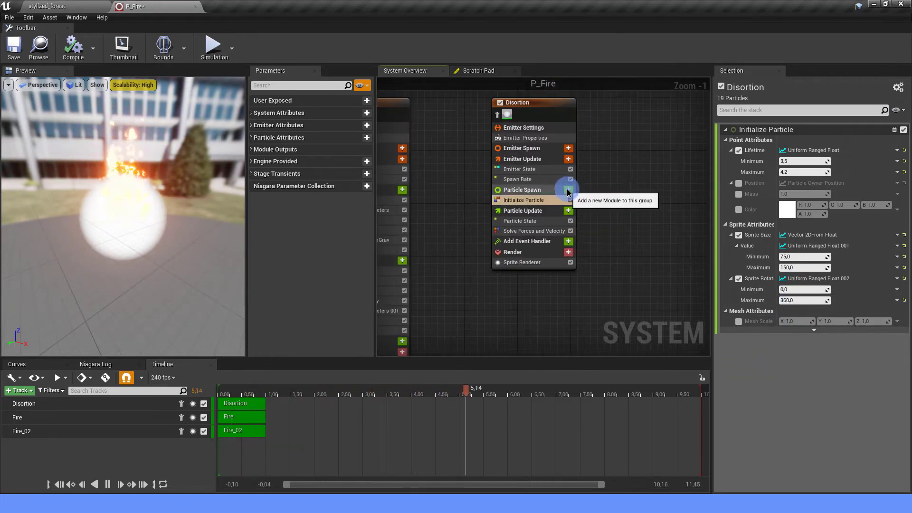
- Add a Cylinder Location module to Particle Spawn with cylinder height 30
{"action": "left_click", "coordinate": [568, 189]}
{"action": "type", "text": "CYLI"}
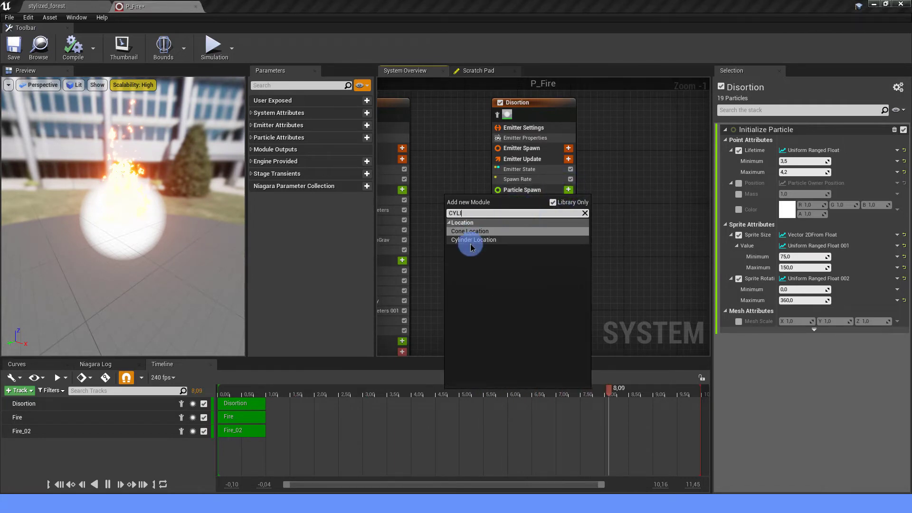
{"action": "left_click", "coordinate": [472, 241]}
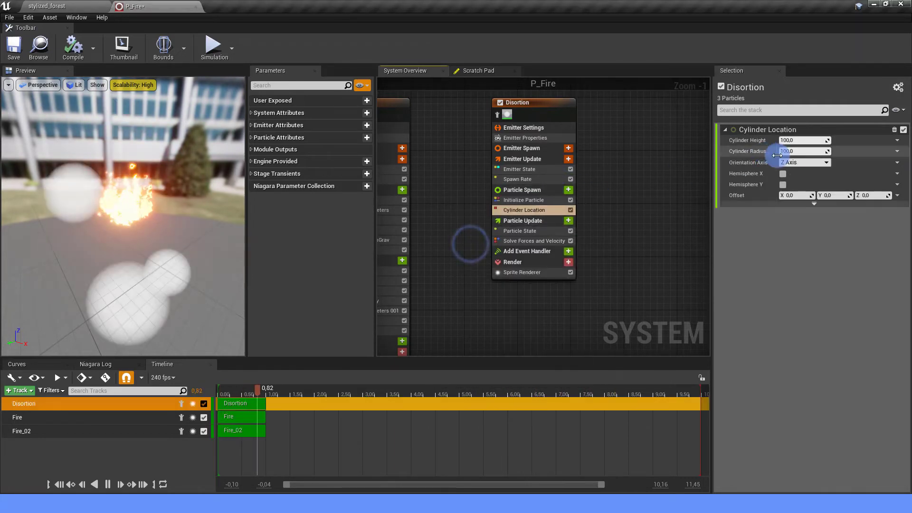
{"action": "left_click", "coordinate": [801, 140]}
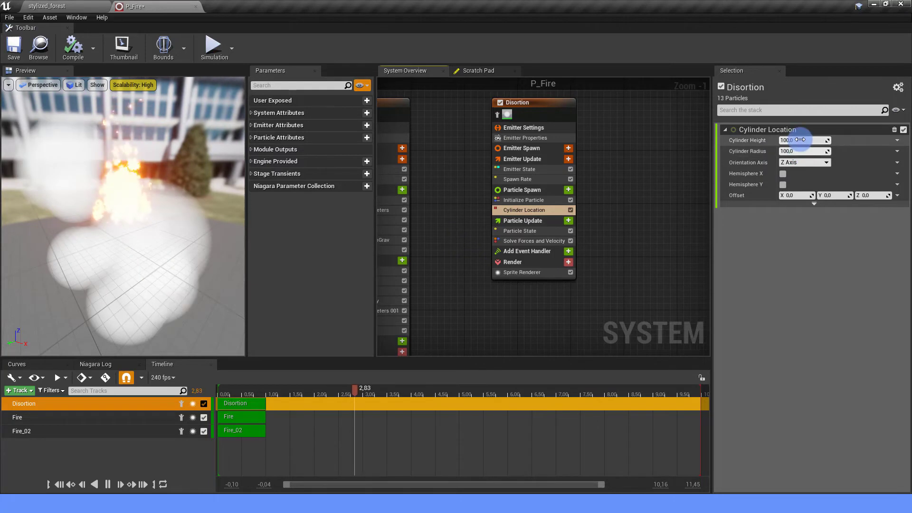
{"action": "type", "text": "30"}
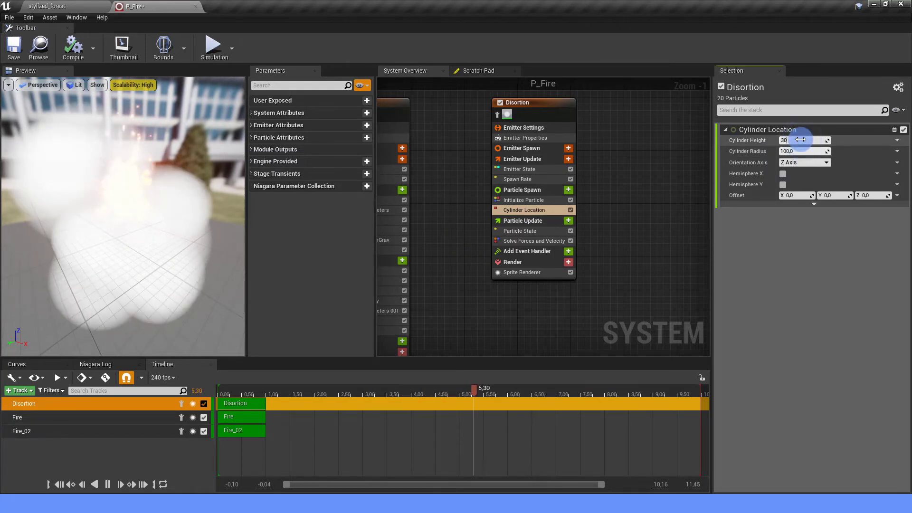
{"action": "key", "text": "Return"}
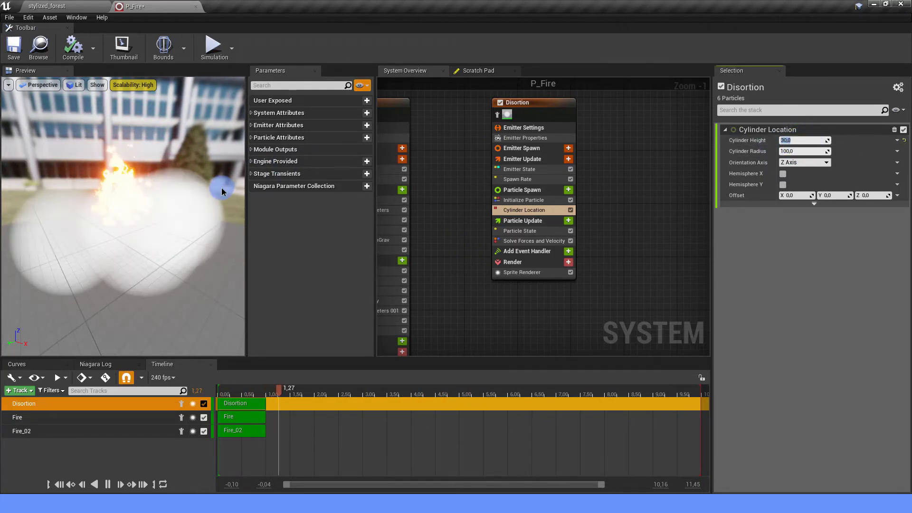
{"action": "mouse_move", "coordinate": [167, 184]}
{"action": "left_mouse_down"}
{"action": "mouse_move", "coordinate": [165, 206]}
{"action": "mouse_move", "coordinate": [109, 205]}
{"action": "left_mouse_up"}
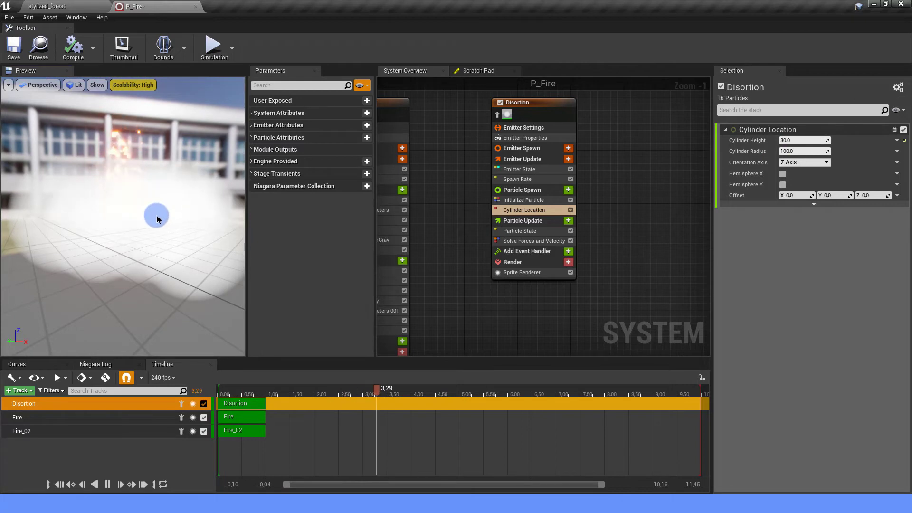
- Set the cylinder's Z offset to 50 and its radius to 30
{"action": "left_click", "coordinate": [876, 195]}
{"action": "type", "text": "50"}
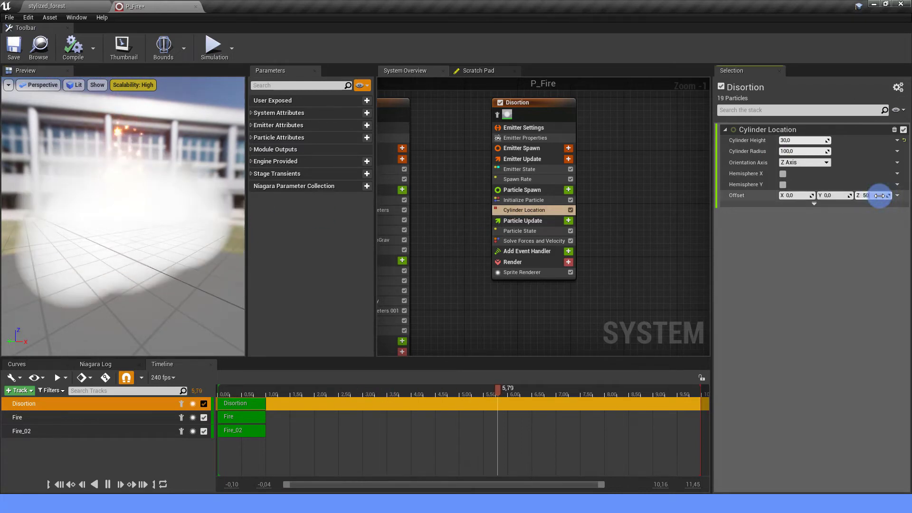
{"action": "key", "text": "Return"}
{"action": "left_click_drag", "start_coordinate": [102, 179], "coordinate": [142, 179]}
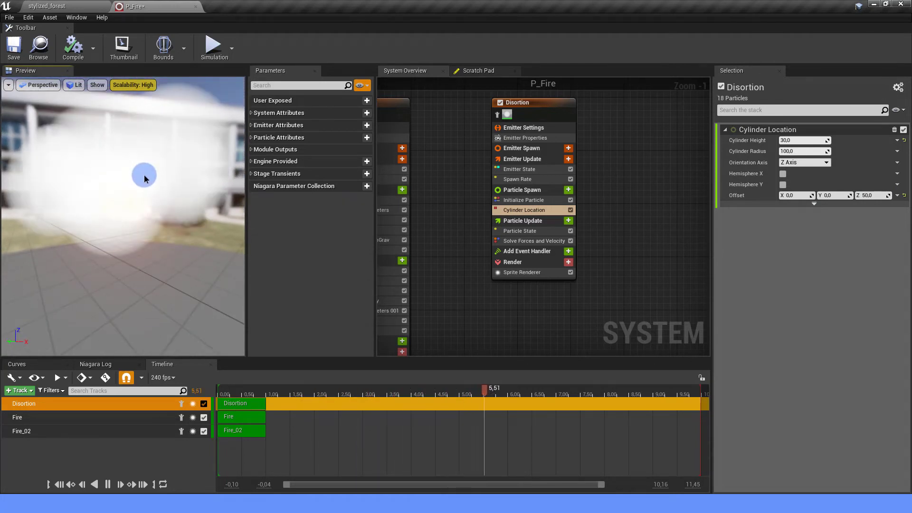
{"action": "type", "text": "30"}
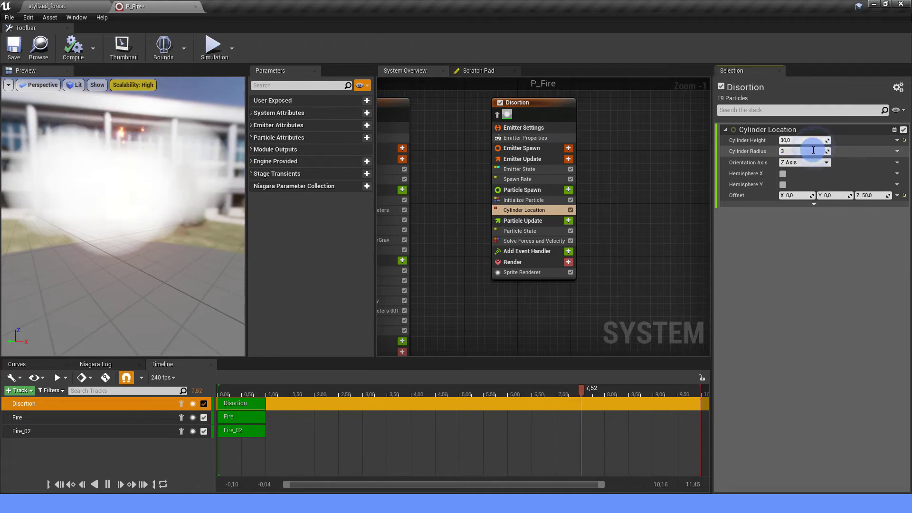
{"action": "key", "text": "Return"}
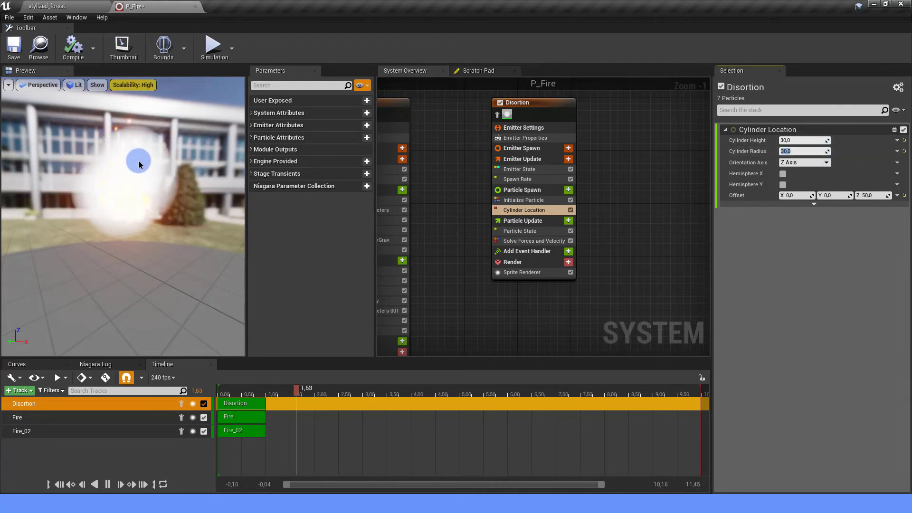
{"action": "left_click_drag", "start_coordinate": [150, 150], "coordinate": [177, 154]}
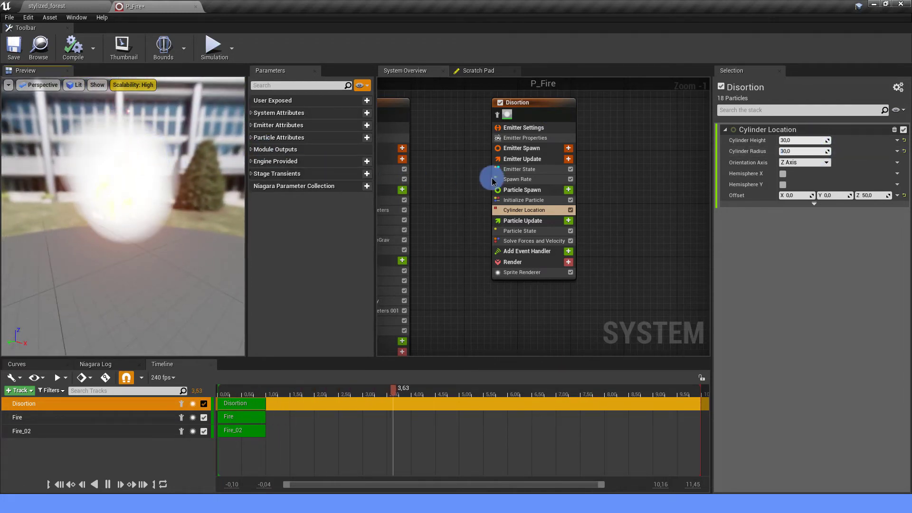
{"action": "right_click_drag", "start_coordinate": [612, 185], "coordinate": [605, 160]}
{"action": "left_click", "coordinate": [561, 165]}
- Add Velocity in Cone to Particle Spawn with cone axis X 0, Z 1 and cone angle 60
{"action": "left_click", "coordinate": [527, 188]}
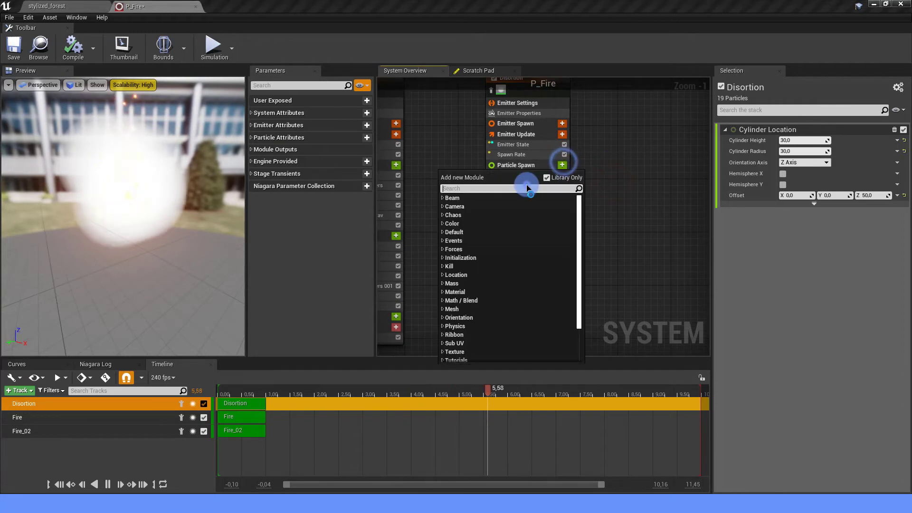
{"action": "key", "text": "Escape"}
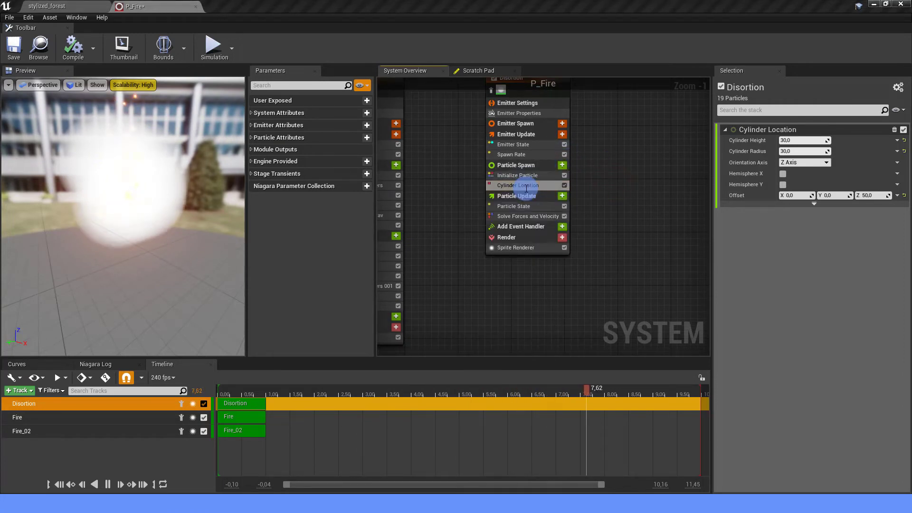
{"action": "left_click", "coordinate": [562, 165]}
{"action": "left_click", "coordinate": [499, 190]}
{"action": "type", "text": "VELO"}
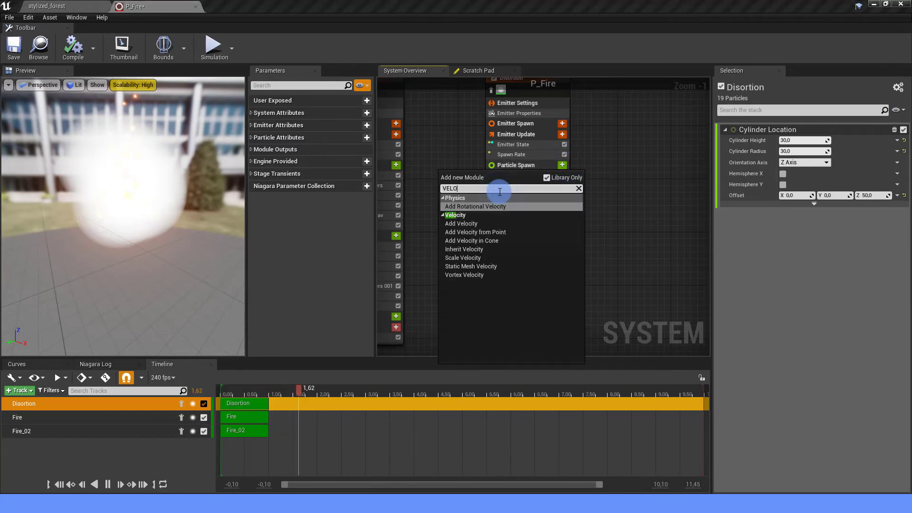
{"action": "left_click", "coordinate": [485, 240]}
{"action": "left_click", "coordinate": [863, 162]}
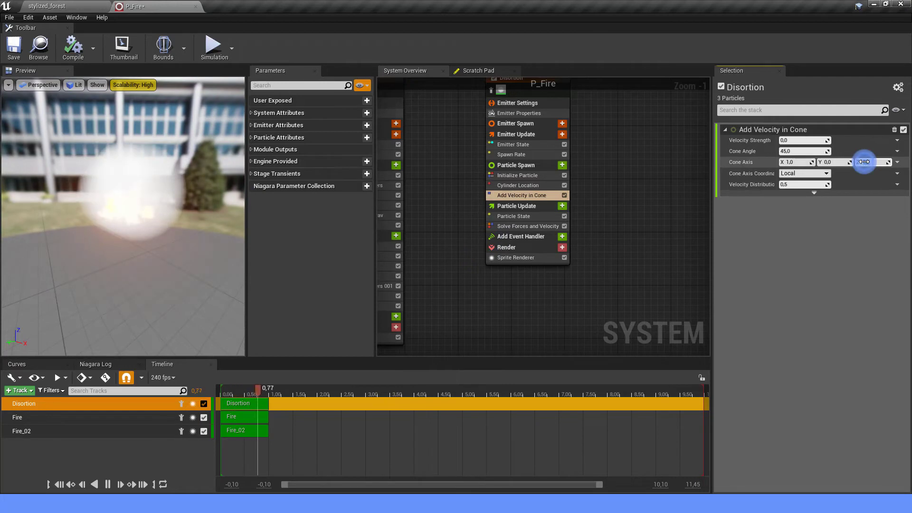
{"action": "type", "text": "1"}
{"action": "left_click", "coordinate": [808, 162]}
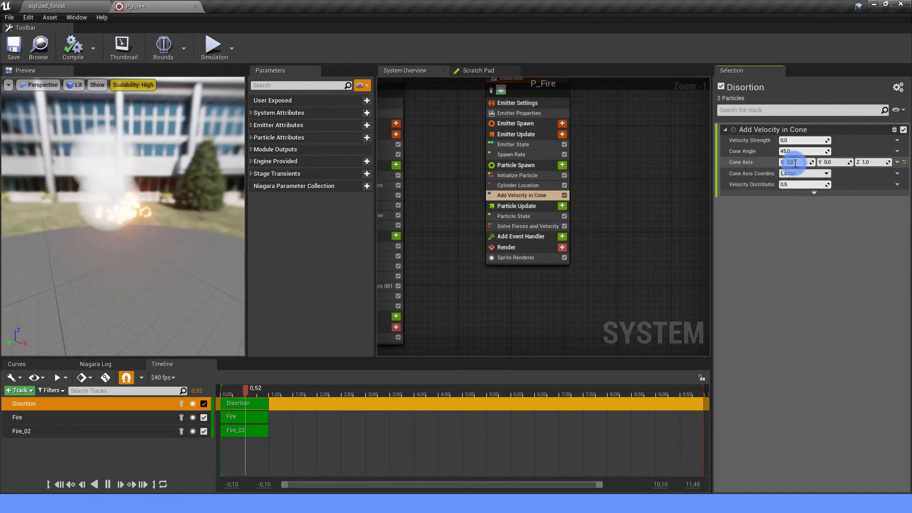
{"action": "type", "text": "0"}
{"action": "key", "text": "Return"}
{"action": "left_click", "coordinate": [806, 151]}
{"action": "type", "text": "60"}
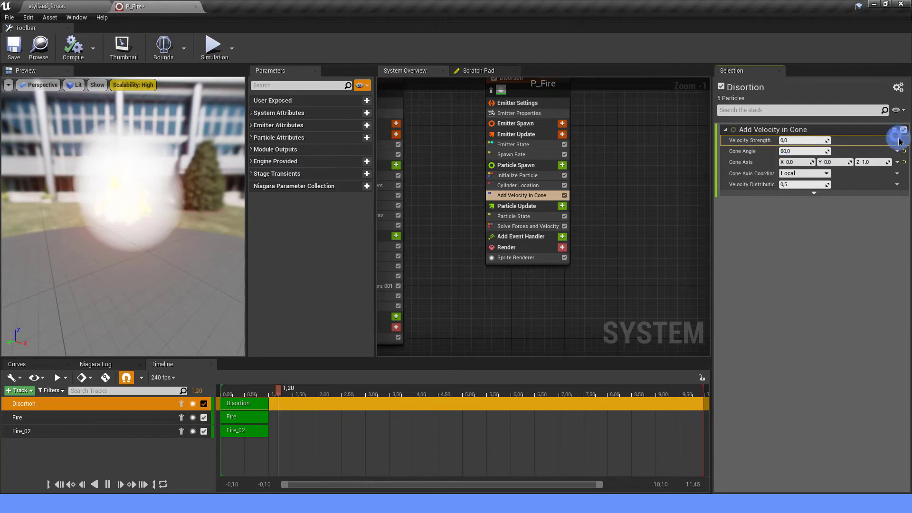
- Make Velocity Strength a uniform ranged float from 5 to 15
{"action": "left_click", "coordinate": [897, 140]}
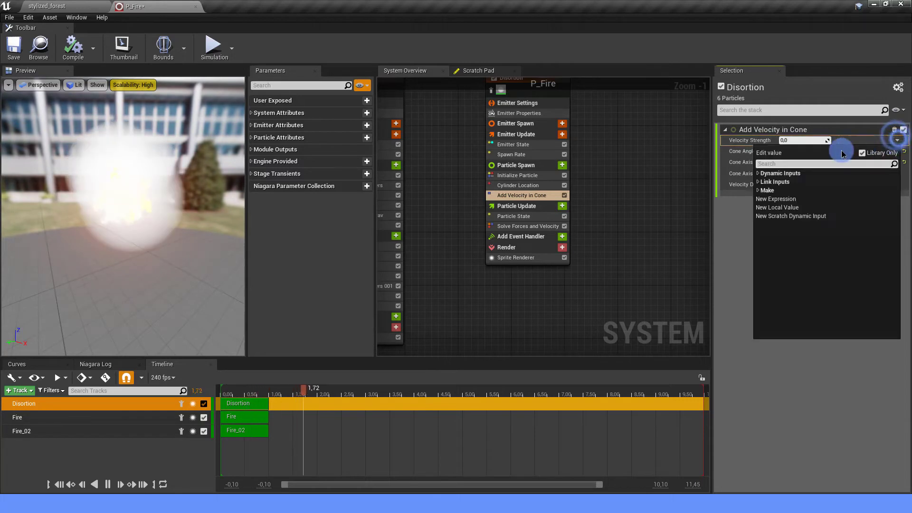
{"action": "left_click", "coordinate": [820, 165]}
{"action": "type", "text": "UNIF"}
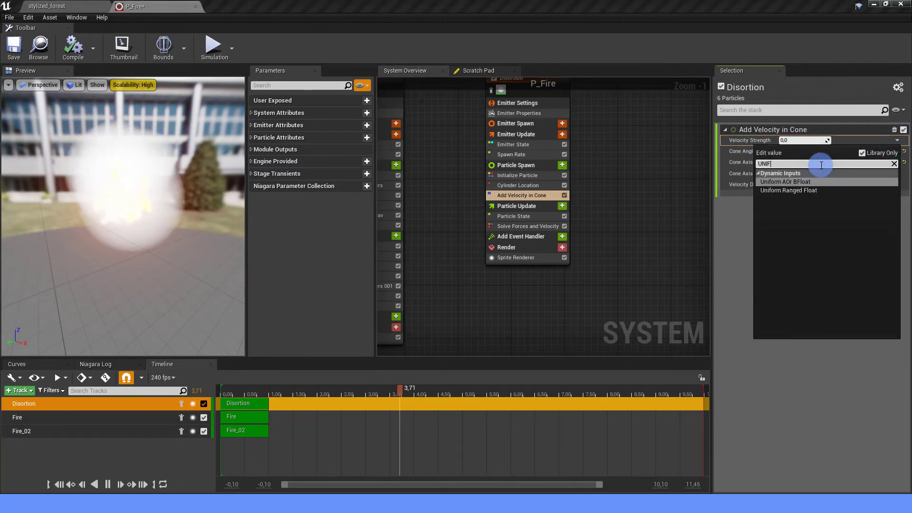
{"action": "left_click", "coordinate": [802, 191]}
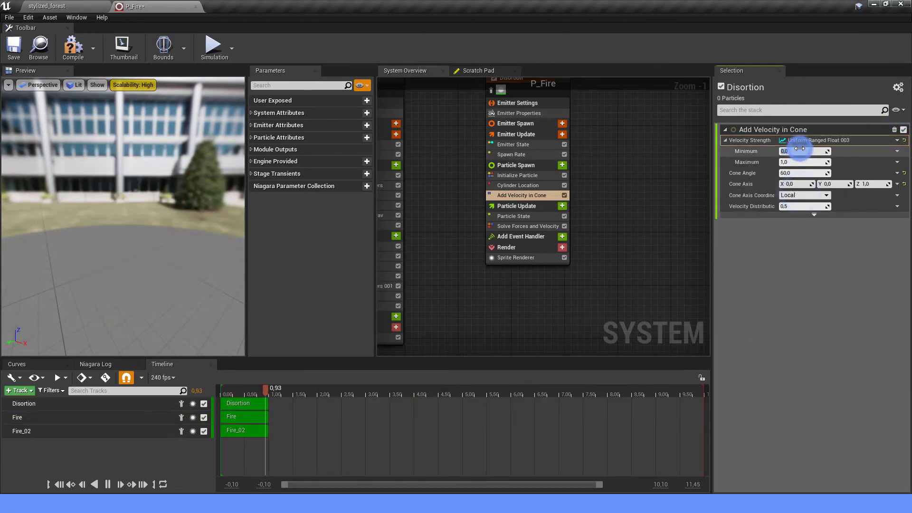
{"action": "type", "text": "5"}
{"action": "key", "text": "Return"}
{"action": "left_click", "coordinate": [797, 162]}
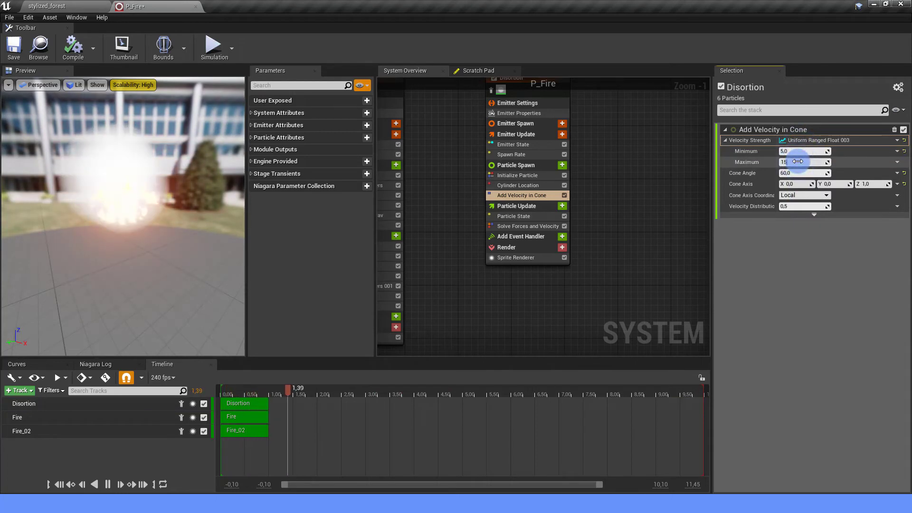
{"action": "left_click", "coordinate": [765, 306]}
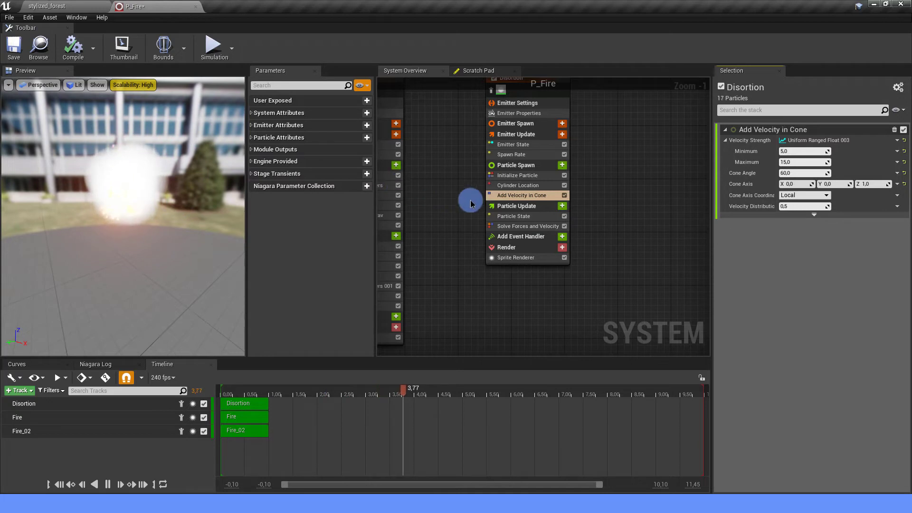
- Add a Gravity Force module to Particle Update, trying Z 30 before settling on Z 20
{"action": "left_click", "coordinate": [562, 206]}
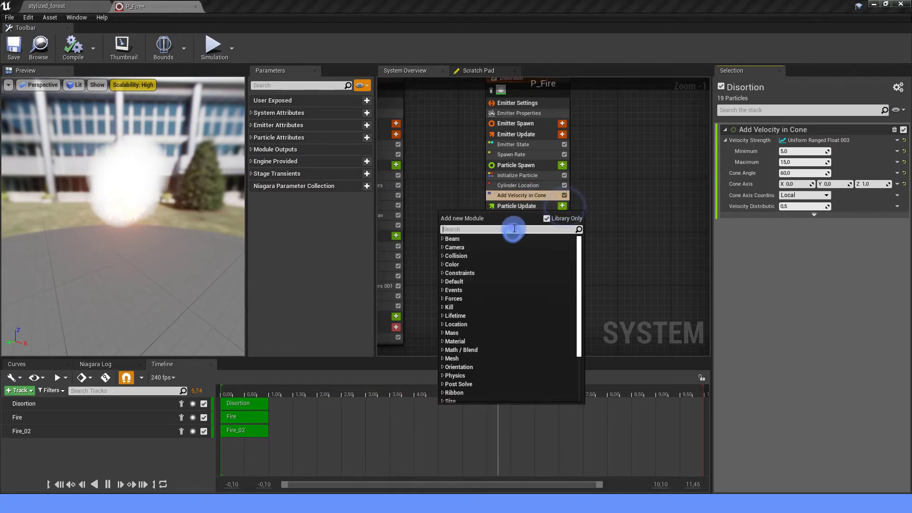
{"action": "type", "text": "GRAVI"}
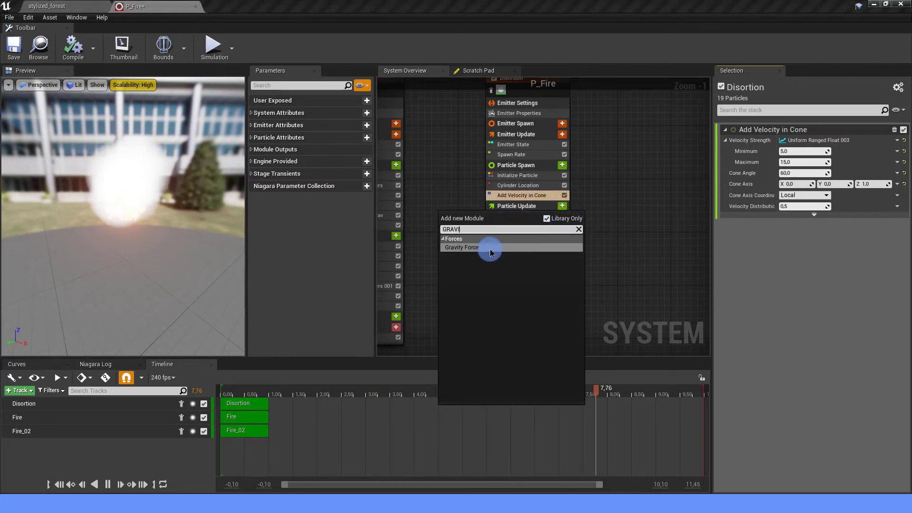
{"action": "left_click", "coordinate": [491, 252]}
{"action": "left_click", "coordinate": [894, 198]}
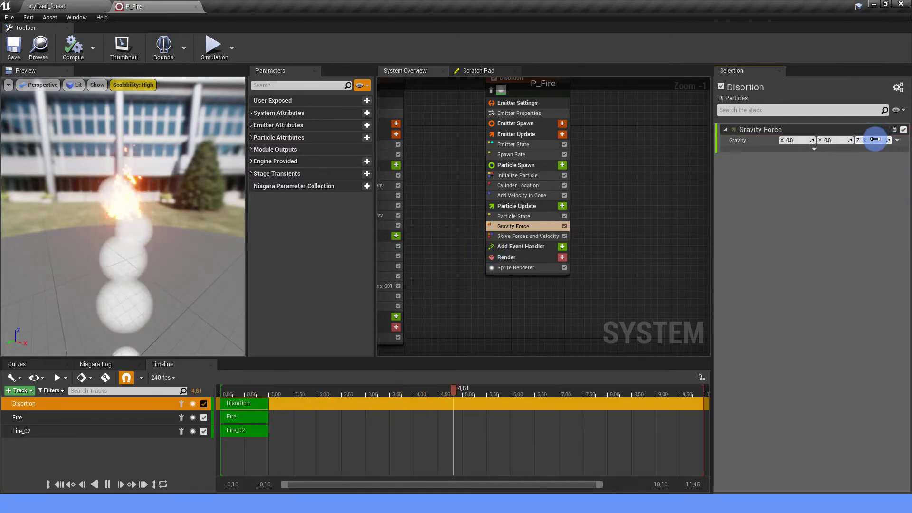
{"action": "type", "text": "30"}
{"action": "key", "text": "Return"}
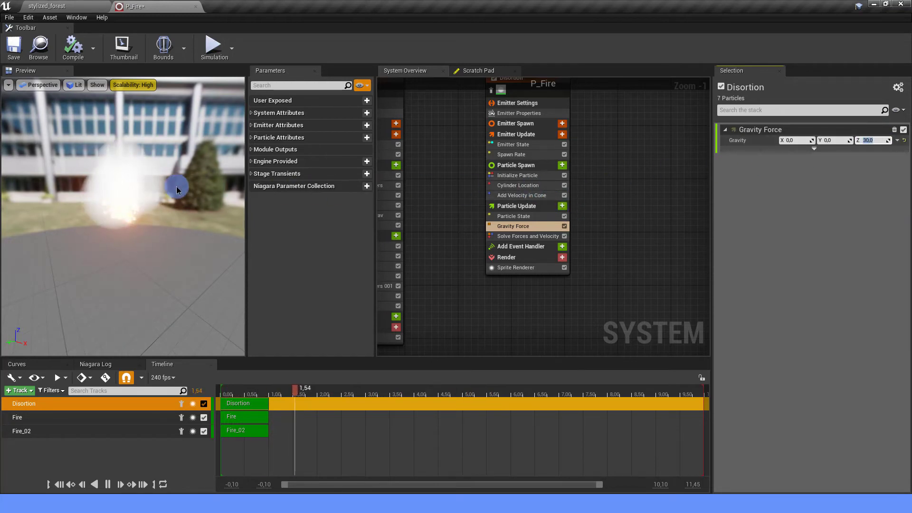
{"action": "left_click_drag", "start_coordinate": [166, 185], "coordinate": [166, 172]}
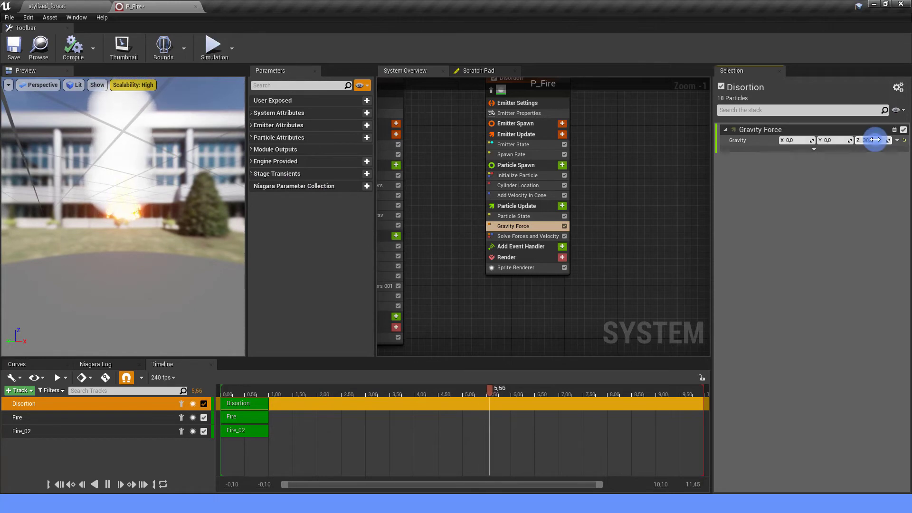
{"action": "key", "text": "Return"}
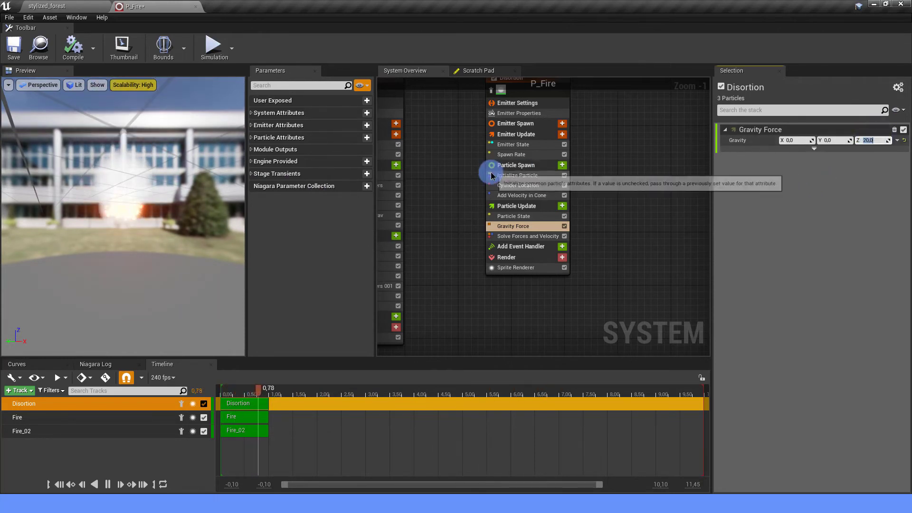
- Add Curl Noise Force to Particle Update, setting Noise Strength to 20 and then 40
{"action": "left_click", "coordinate": [561, 206]}
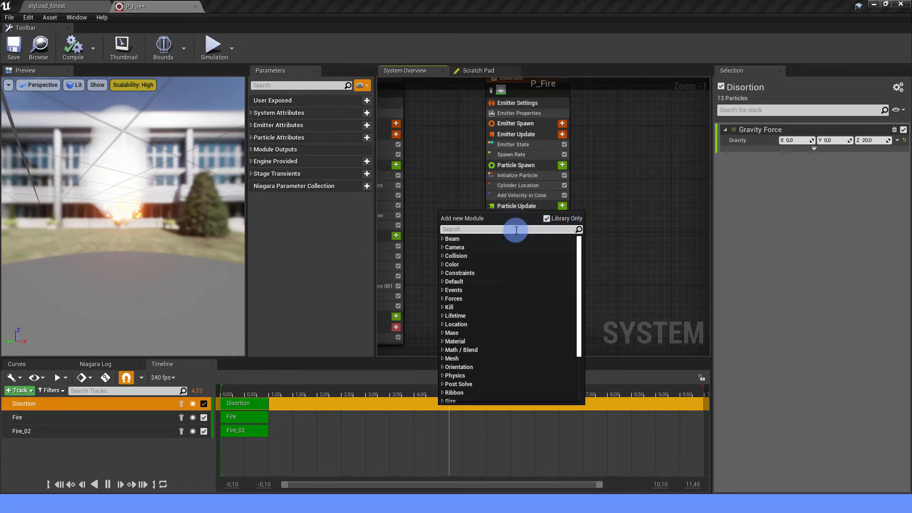
{"action": "type", "text": "NOISE"}
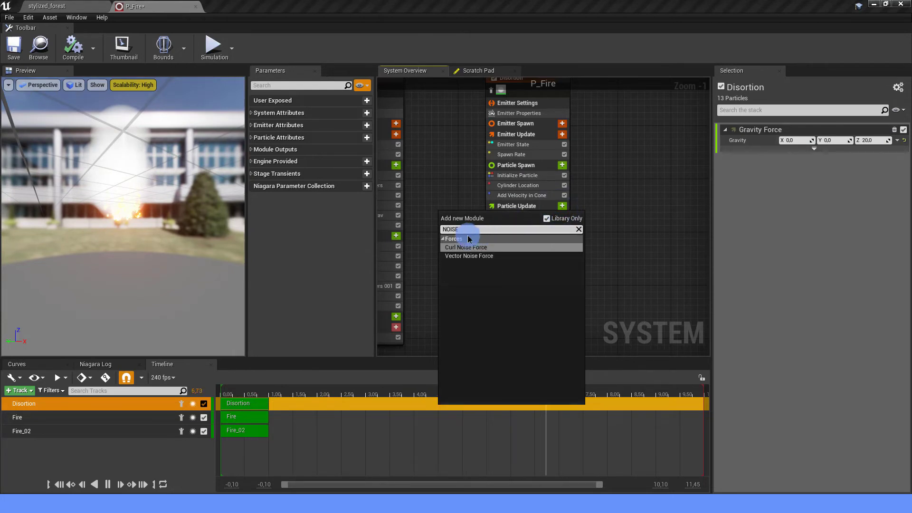
{"action": "left_click", "coordinate": [466, 247]}
{"action": "left_click", "coordinate": [883, 195]}
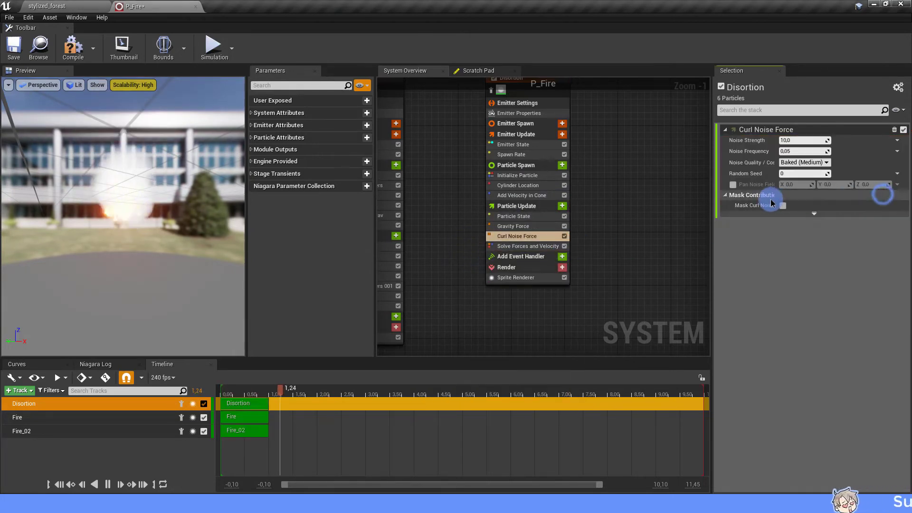
{"action": "left_click", "coordinate": [796, 141]}
{"action": "type", "text": "2"}
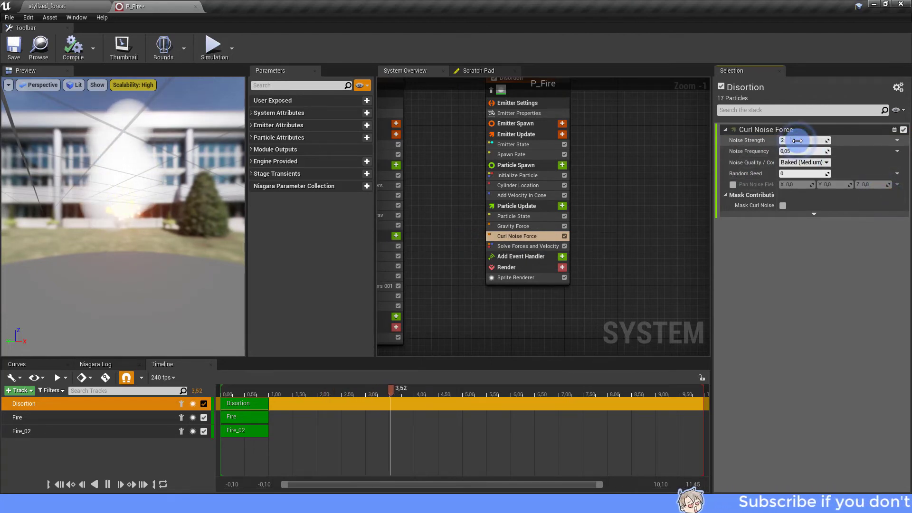
{"action": "type", "text": "0"}
{"action": "left_click", "coordinate": [602, 157]}
{"action": "left_click_drag", "start_coordinate": [116, 159], "coordinate": [166, 143]}
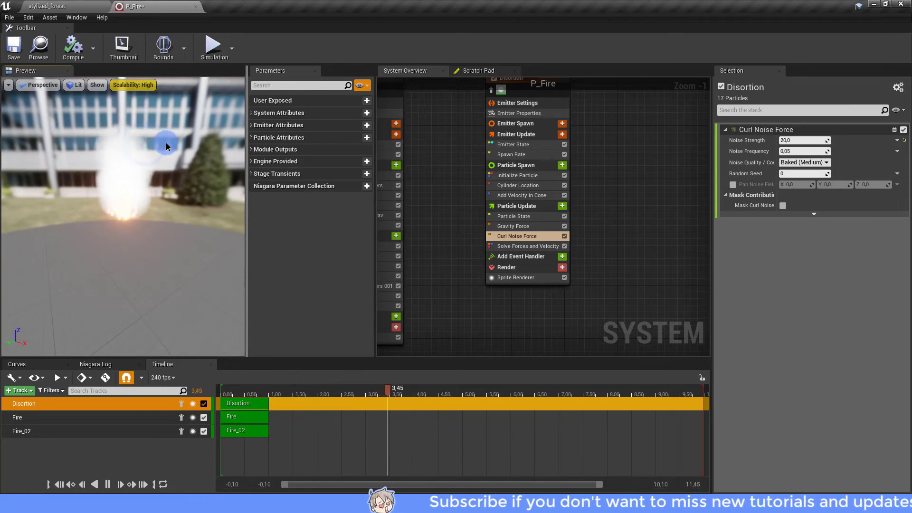
{"action": "left_click", "coordinate": [694, 177]}
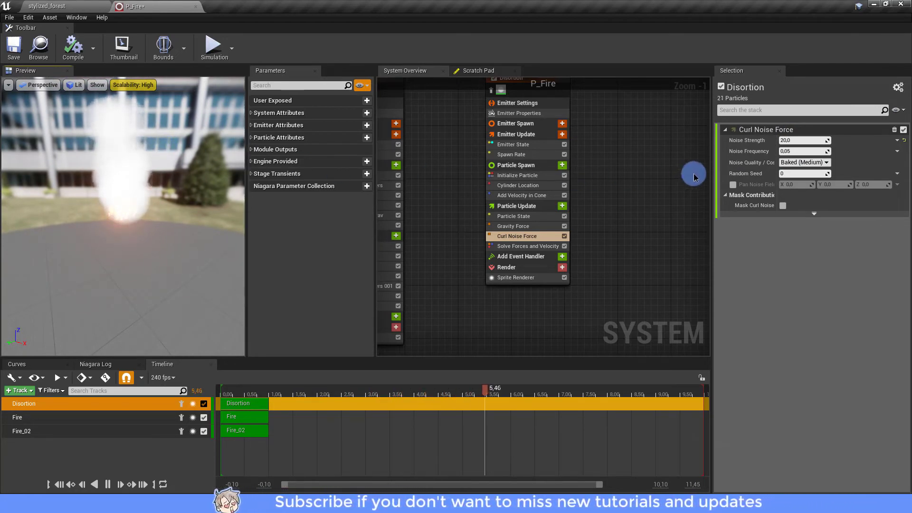
{"action": "left_click", "coordinate": [803, 140]}
{"action": "type", "text": "40"}
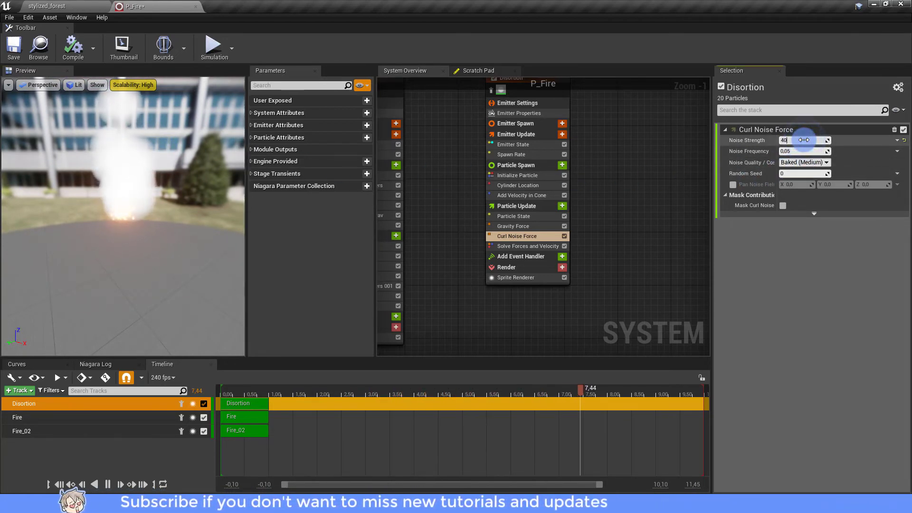
{"action": "key", "text": "Return"}
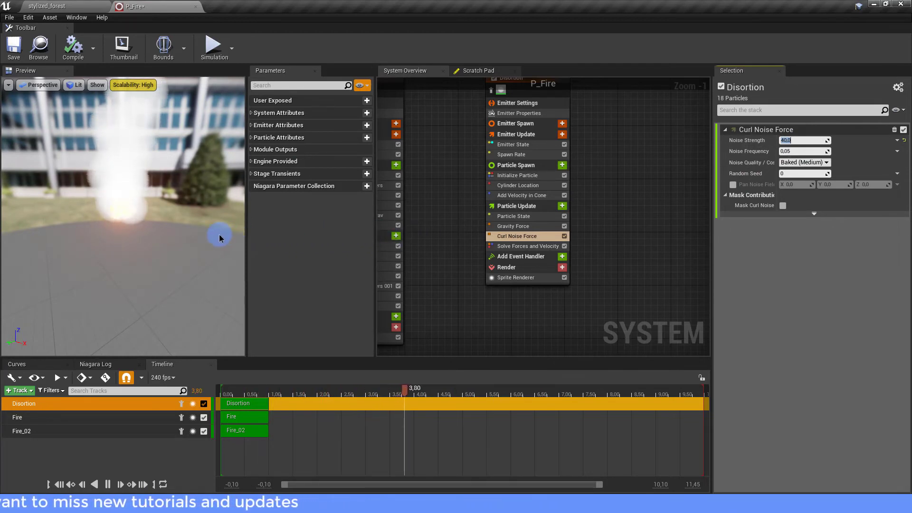
{"action": "mouse_move", "coordinate": [220, 238]}
{"action": "left_mouse_down"}
{"action": "mouse_move", "coordinate": [173, 214]}
{"action": "mouse_move", "coordinate": [218, 226]}
{"action": "left_mouse_up"}
- Change the Initialize Particle lifetime range to 3.0–3.6 seconds
{"action": "scroll", "coordinate": [577, 253], "scroll_direction": "up", "scroll_amount": 1}
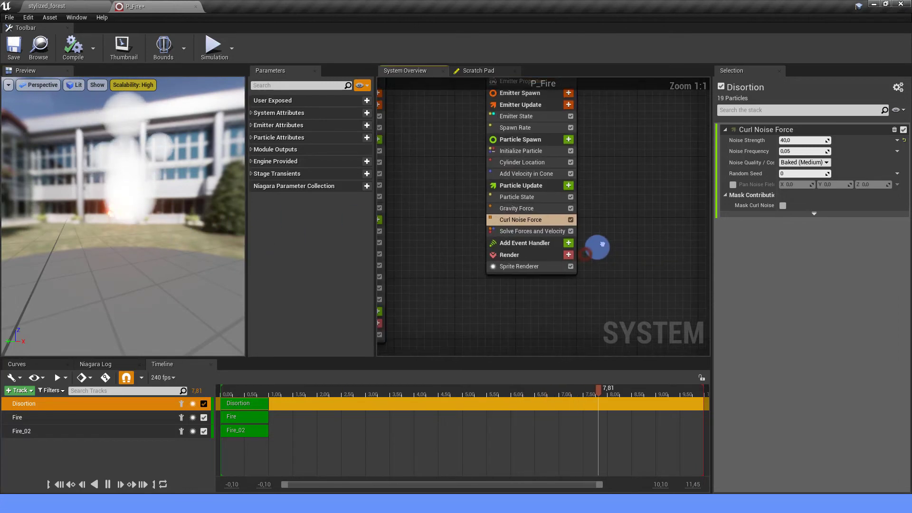
{"action": "left_click_drag", "start_coordinate": [184, 170], "coordinate": [121, 166]}
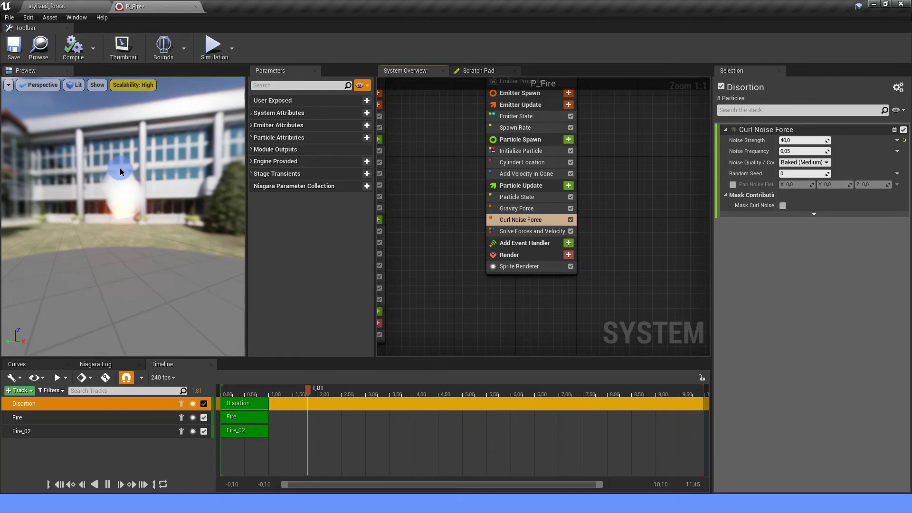
{"action": "left_click", "coordinate": [545, 151]}
{"action": "left_click", "coordinate": [801, 161]}
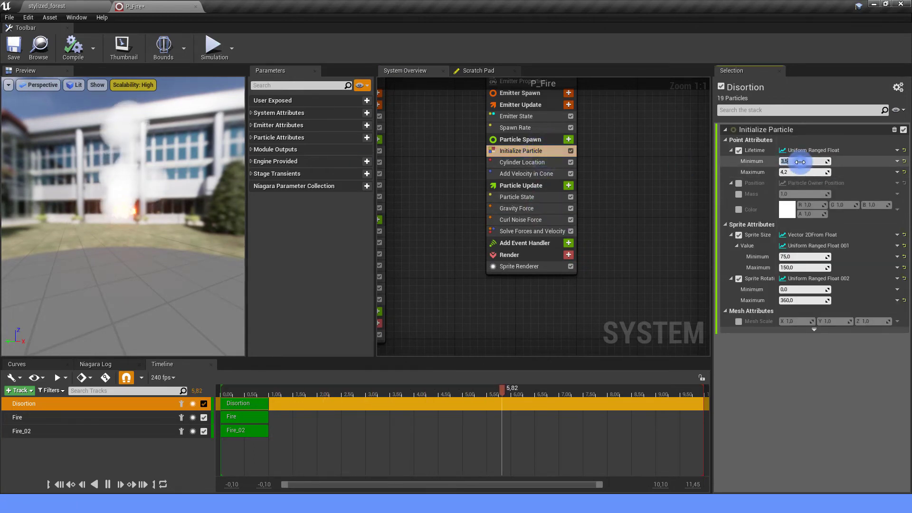
{"action": "type", "text": "3"}
{"action": "left_click", "coordinate": [802, 174]}
{"action": "type", "text": "3.6"}
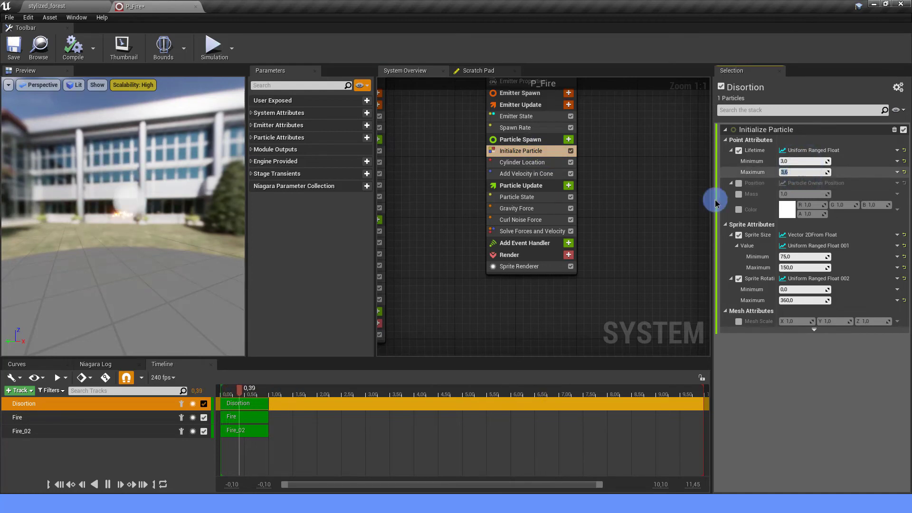
{"action": "left_click", "coordinate": [648, 224]}
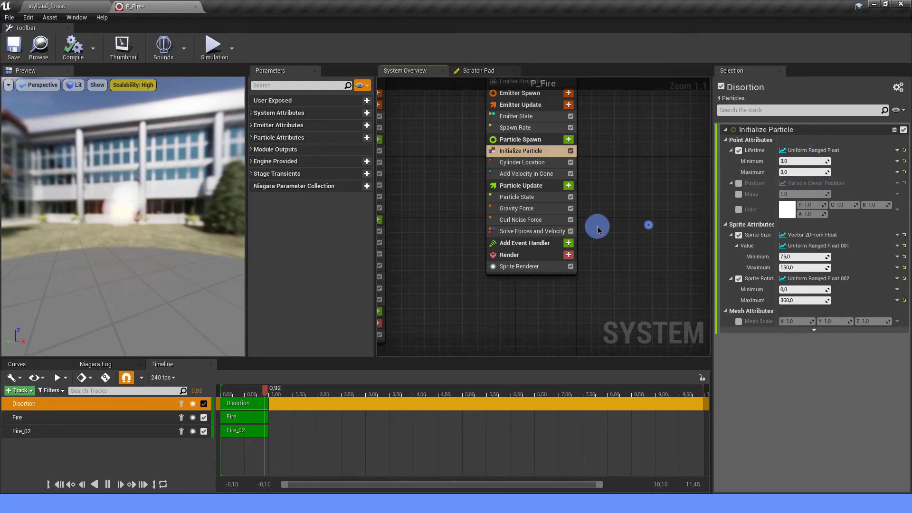
- Bring up the Particle Update module list and focus its search
{"action": "left_click", "coordinate": [573, 185]}
{"action": "left_click", "coordinate": [569, 185]}
{"action": "left_click", "coordinate": [505, 210]}
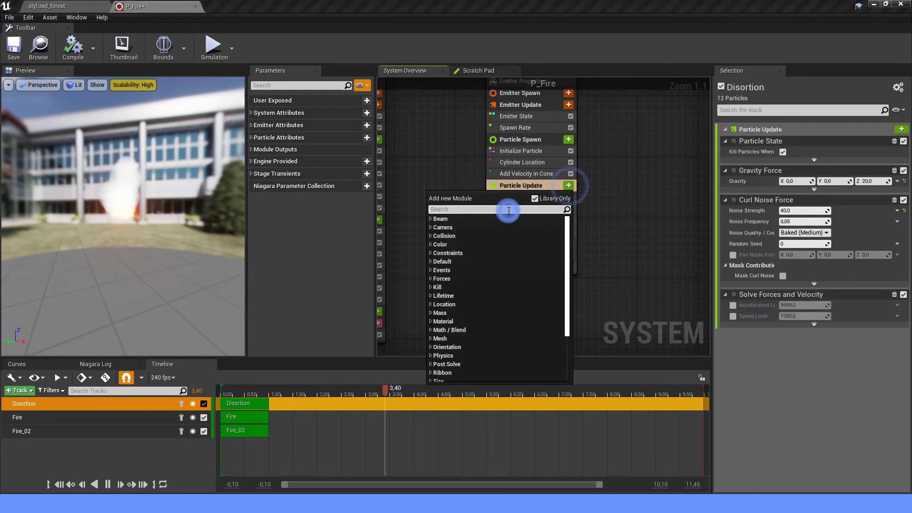
- Add Scale Sprite Size to Particle Update, driving its Scale Factor from a float curve
{"action": "type", "text": "Sl"}
{"action": "type", "text": "Z"}
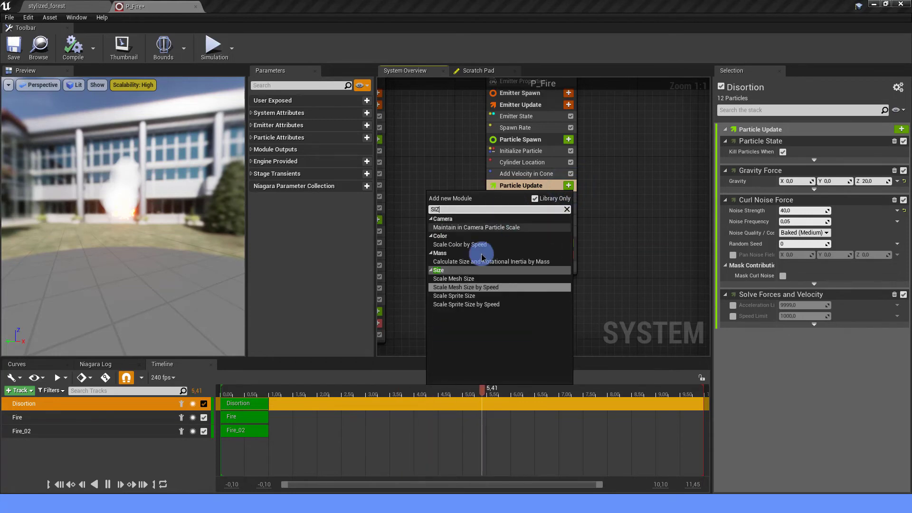
{"action": "left_click", "coordinate": [460, 296]}
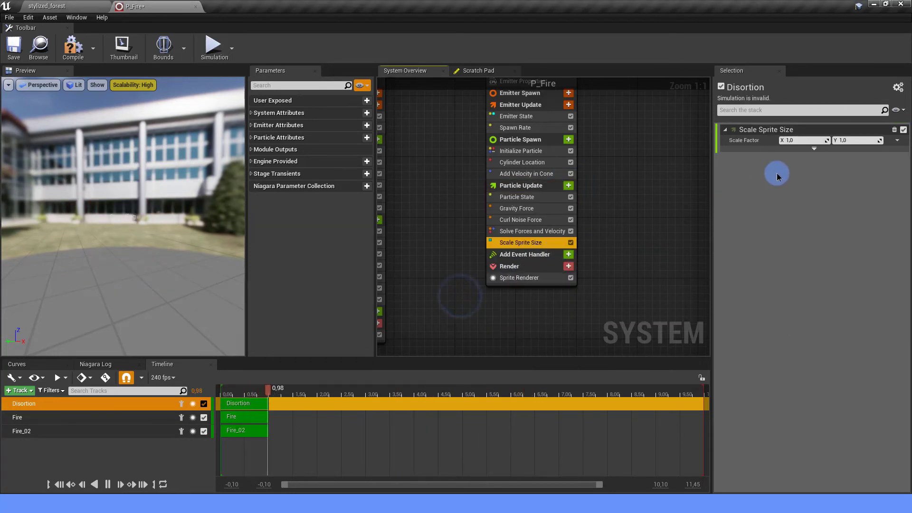
{"action": "left_click", "coordinate": [895, 140]}
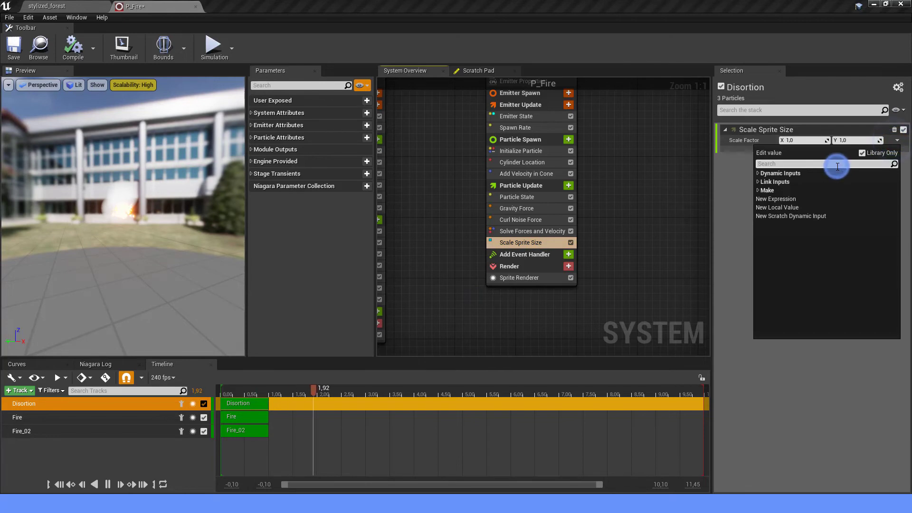
{"action": "type", "text": "FLOAT"}
{"action": "left_click", "coordinate": [809, 181]}
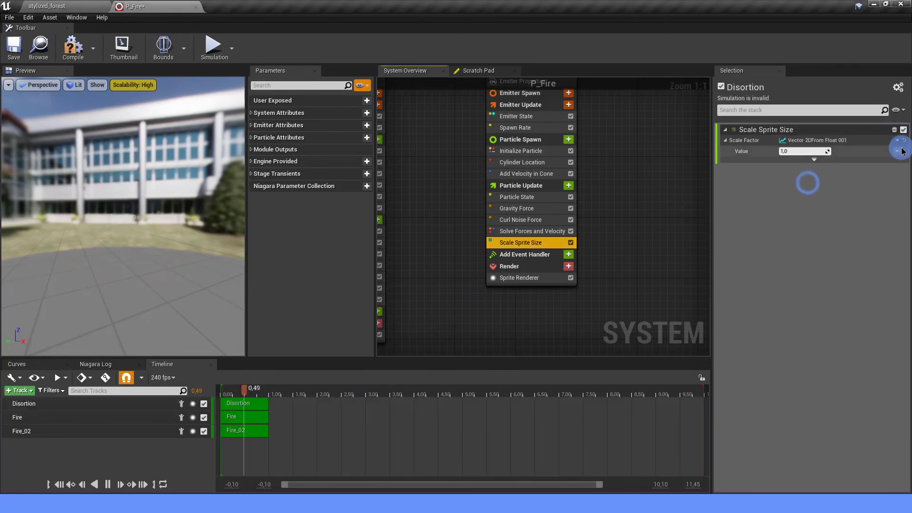
{"action": "left_click", "coordinate": [897, 151]}
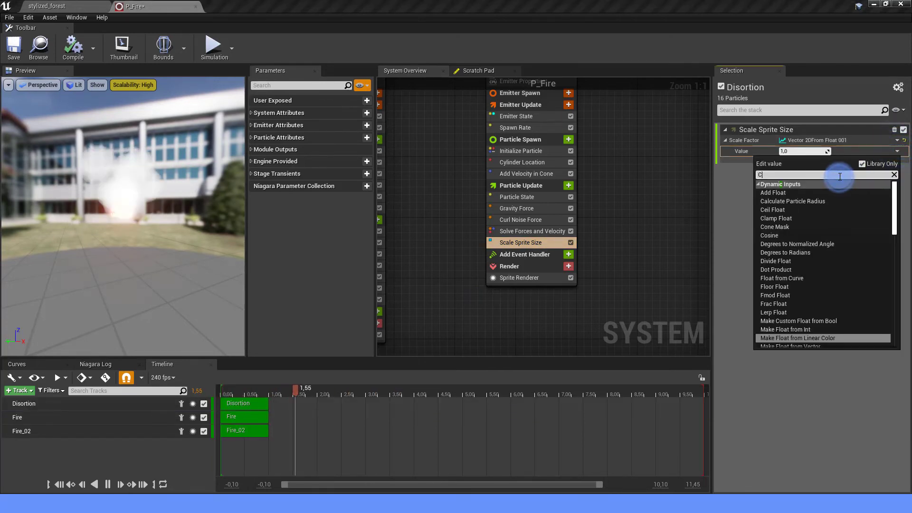
{"action": "type", "text": "CURVE"}
{"action": "left_click", "coordinate": [822, 195]}
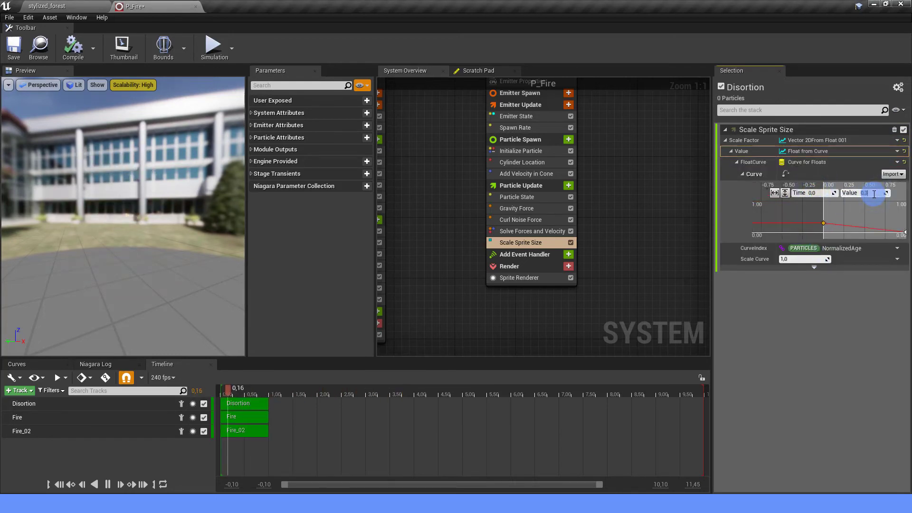
- Shape the size curve: add a key, raise the last key, smooth the interpolation, steepen the start
{"action": "left_click", "coordinate": [864, 228], "text": "shift"}
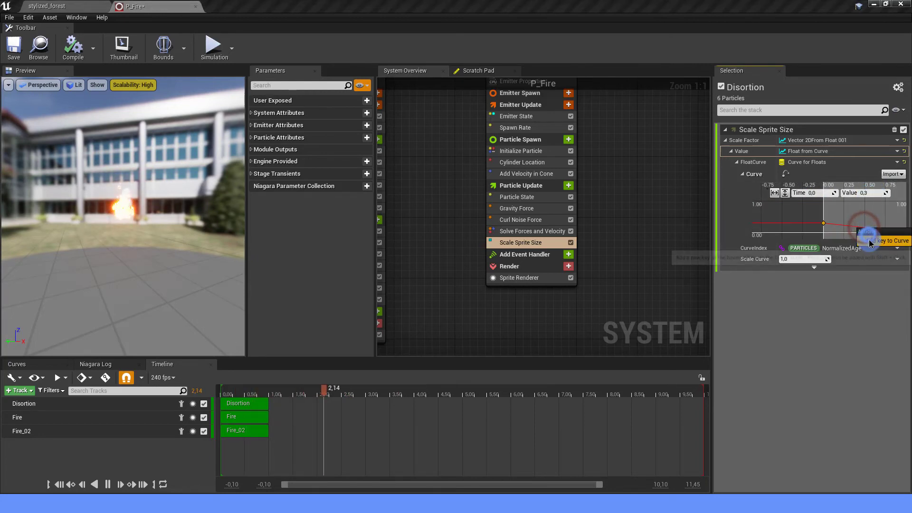
{"action": "left_click", "coordinate": [821, 191]}
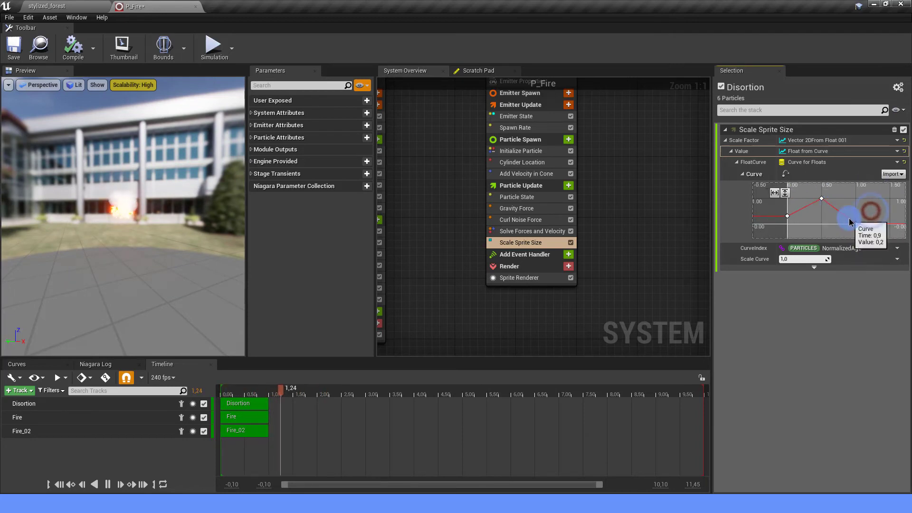
{"action": "left_click", "coordinate": [856, 222]}
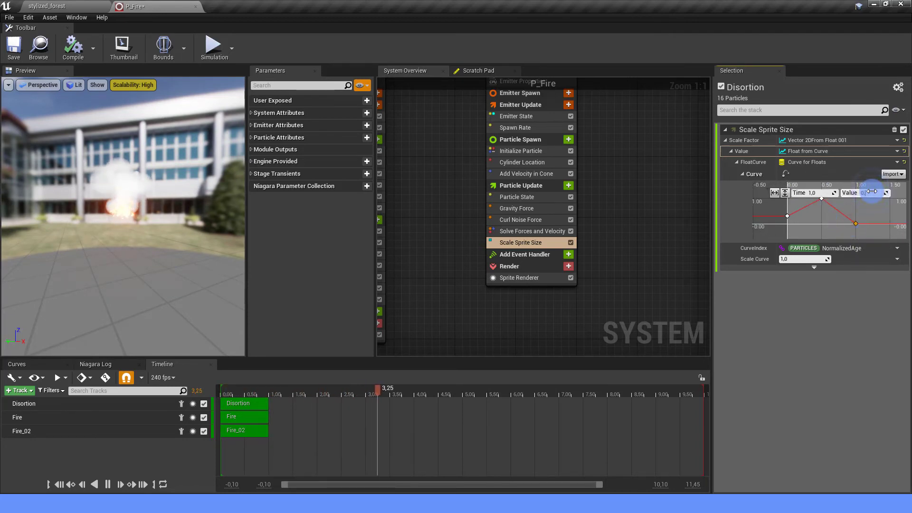
{"action": "mouse_move", "coordinate": [872, 191]}
{"action": "left_mouse_down"}
{"action": "mouse_move", "coordinate": [841, 209]}
{"action": "mouse_move", "coordinate": [847, 204]}
{"action": "left_mouse_up"}
{"action": "left_click", "coordinate": [810, 202]}
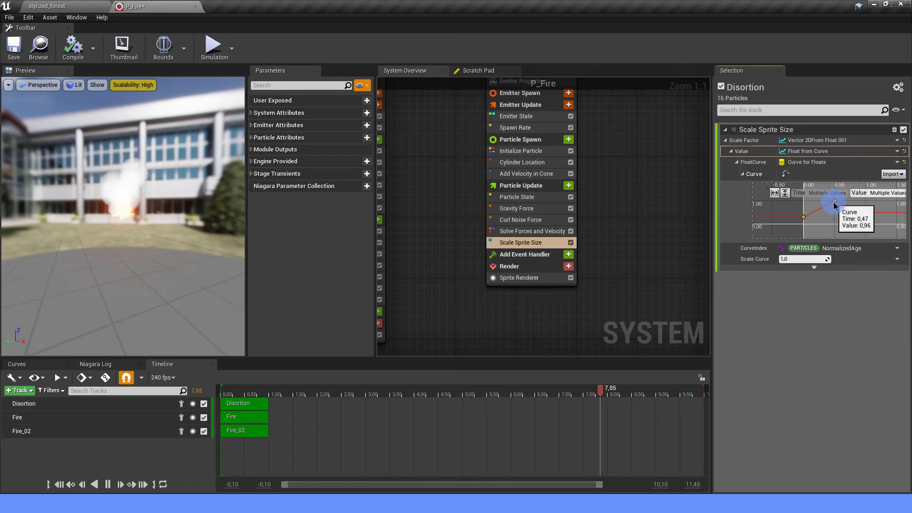
{"action": "right_click", "coordinate": [837, 204]}
{"action": "left_click", "coordinate": [857, 214]}
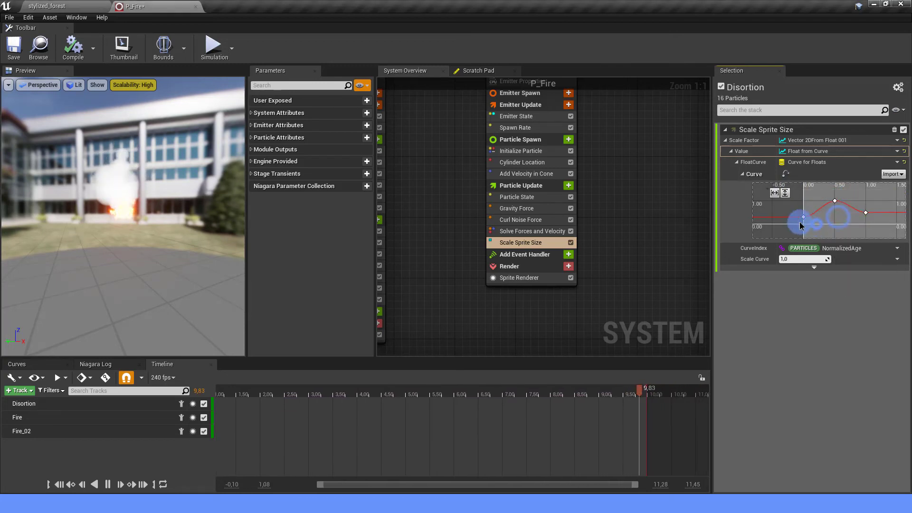
{"action": "left_click", "coordinate": [804, 218]}
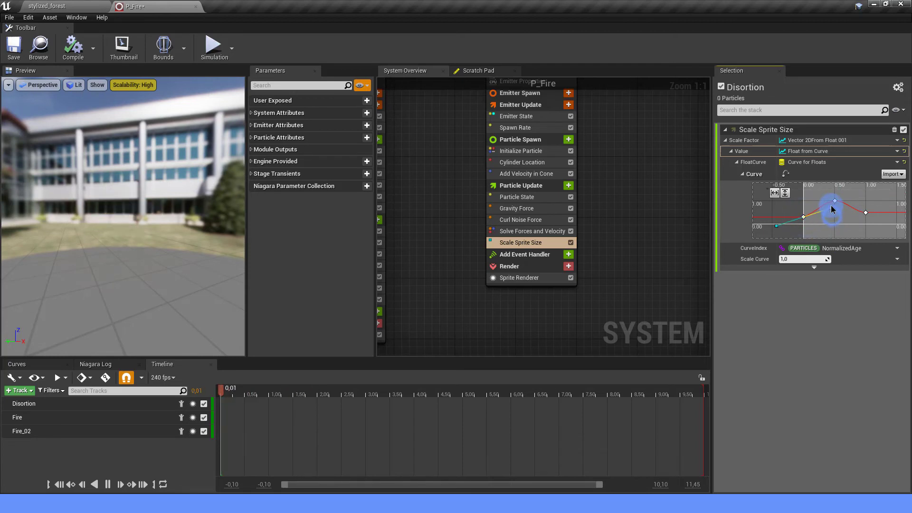
{"action": "left_click_drag", "start_coordinate": [832, 218], "coordinate": [828, 203]}
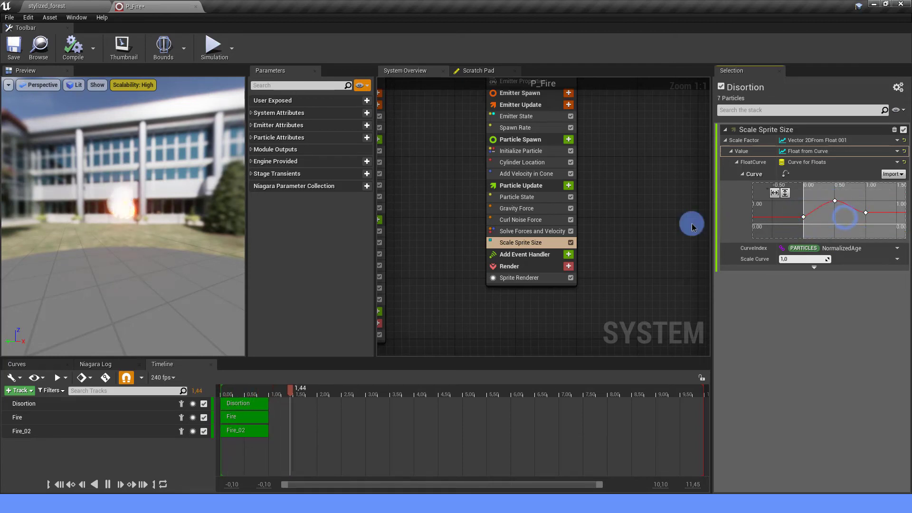
- Set the size curve's last key to a value of 0.65
{"action": "mouse_move", "coordinate": [163, 175]}
{"action": "left_mouse_down"}
{"action": "mouse_move", "coordinate": [156, 182]}
{"action": "mouse_move", "coordinate": [170, 182]}
{"action": "left_mouse_up"}
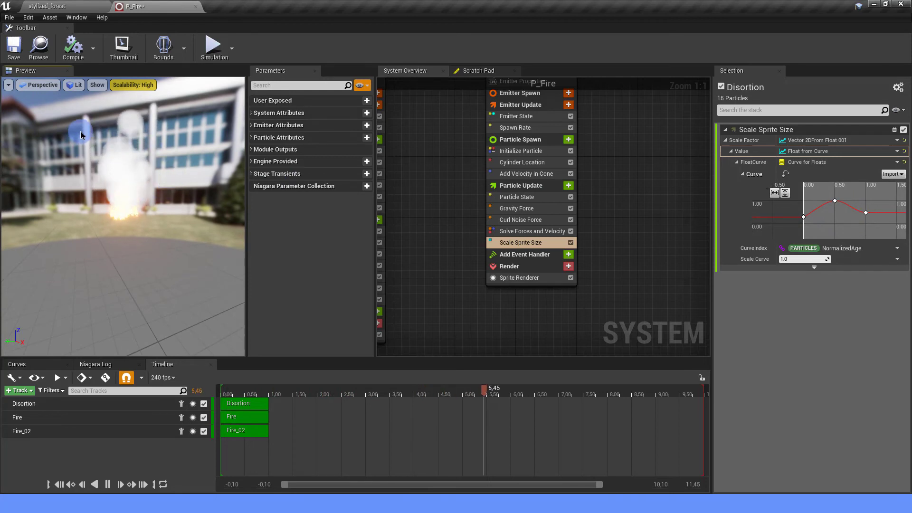
{"action": "left_click_drag", "start_coordinate": [82, 136], "coordinate": [97, 138]}
{"action": "left_click", "coordinate": [756, 176]}
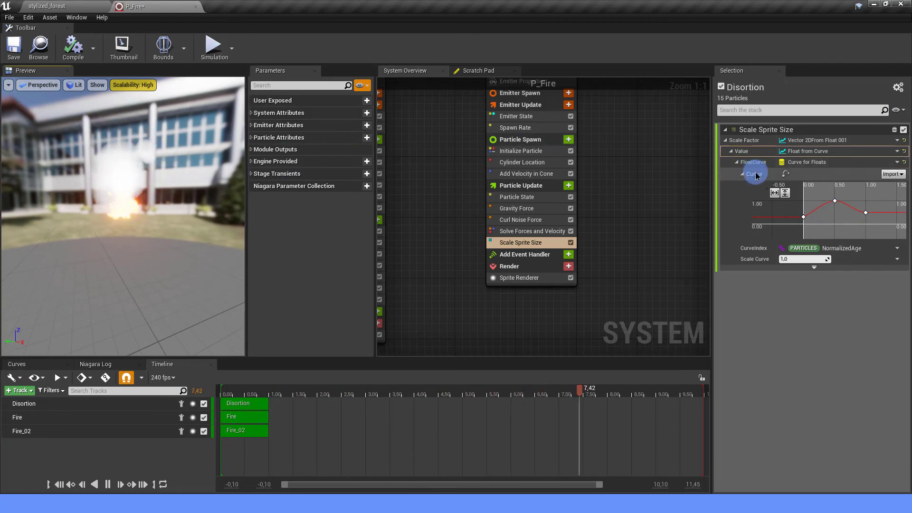
{"action": "left_click", "coordinate": [866, 212]}
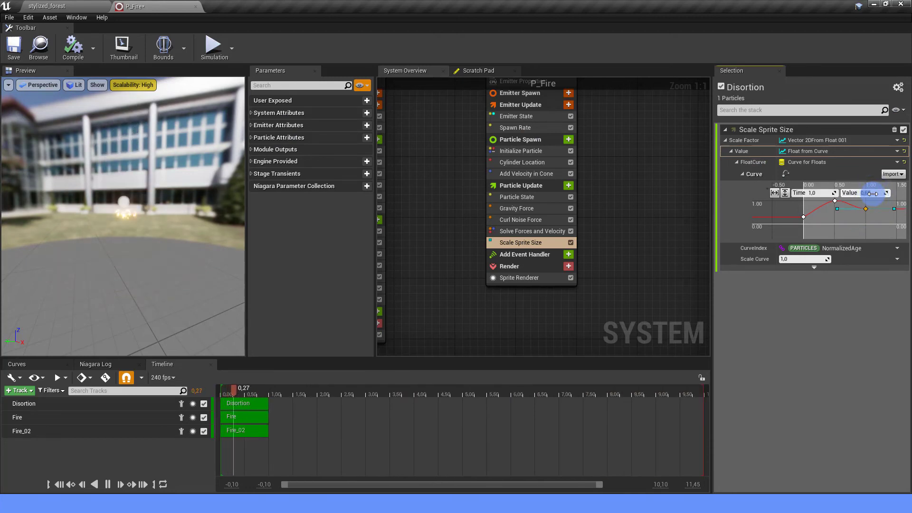
{"action": "left_click_drag", "start_coordinate": [872, 193], "coordinate": [876, 193]}
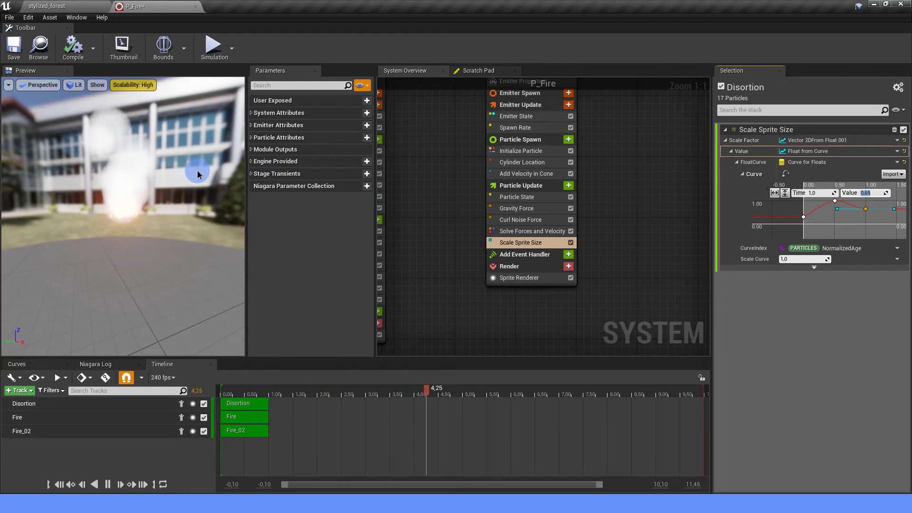
{"action": "left_click_drag", "start_coordinate": [189, 168], "coordinate": [259, 176]}
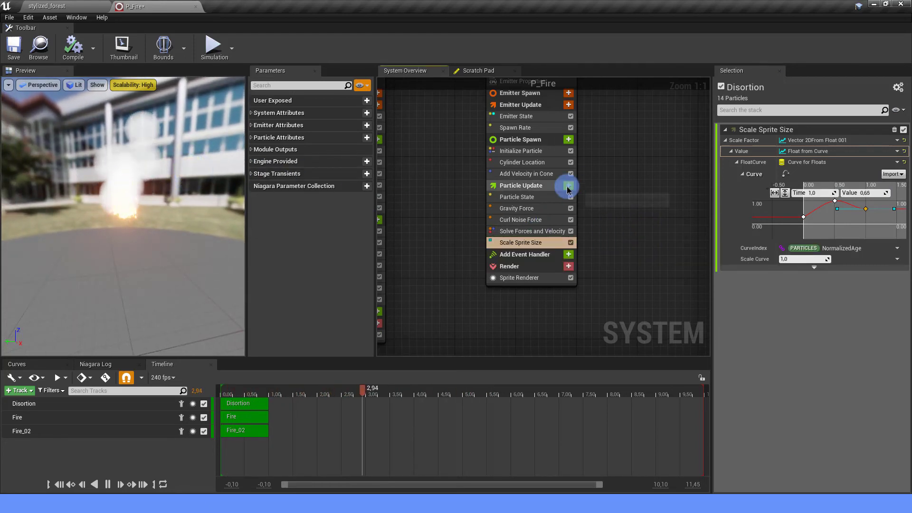
- Assign M_Distortion as the Sprite Renderer material on the Disortion emitter
{"action": "left_click", "coordinate": [531, 279]}
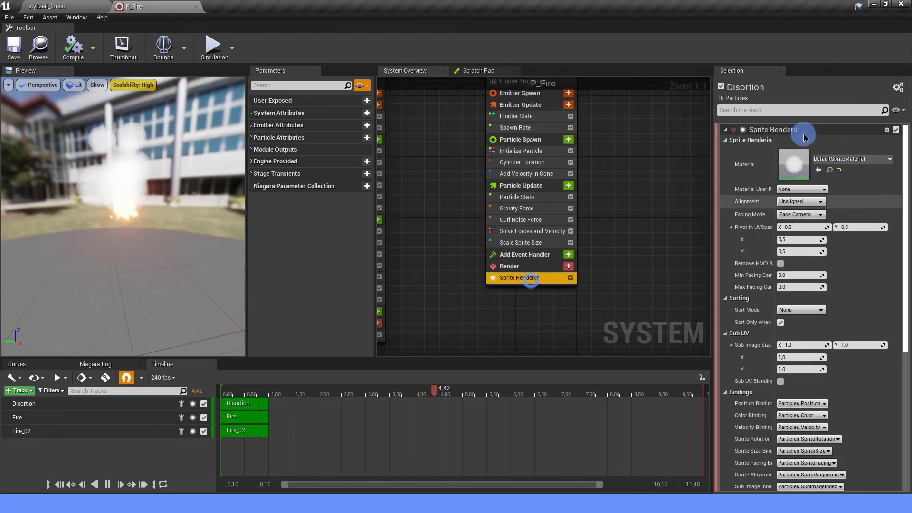
{"action": "left_click", "coordinate": [844, 158]}
{"action": "type", "text": "DIST"}
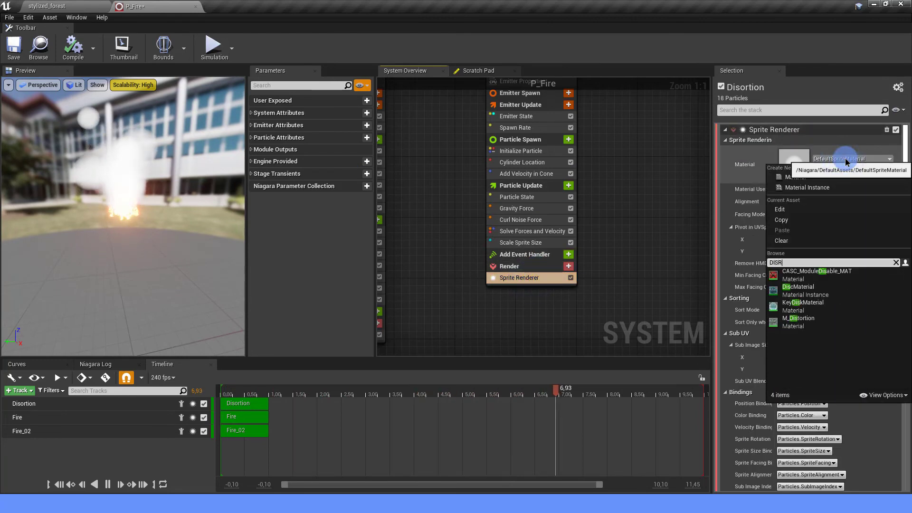
{"action": "type", "text": "OR"}
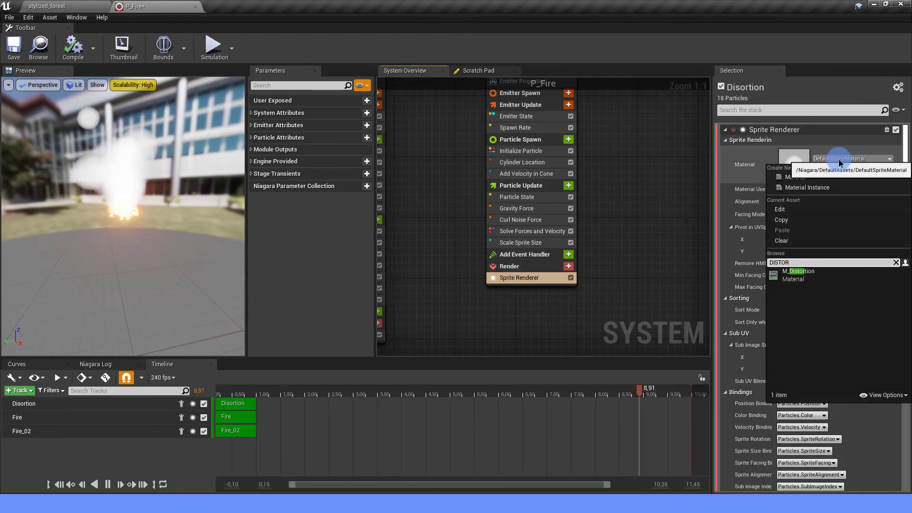
{"action": "left_click", "coordinate": [826, 271]}
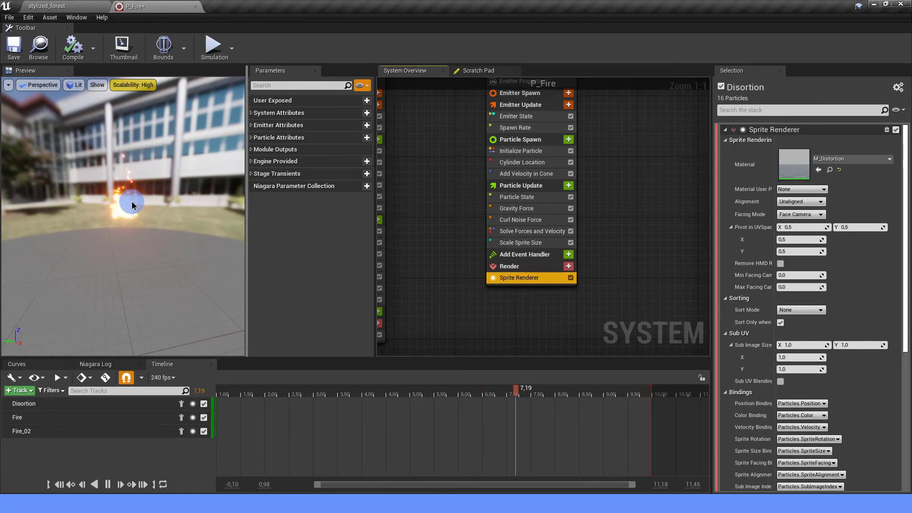
- Add Dynamic Material Parameters to Disortion's Particle Update, with Param2, Param3 and Param4 disabled
{"action": "left_click", "coordinate": [568, 185]}
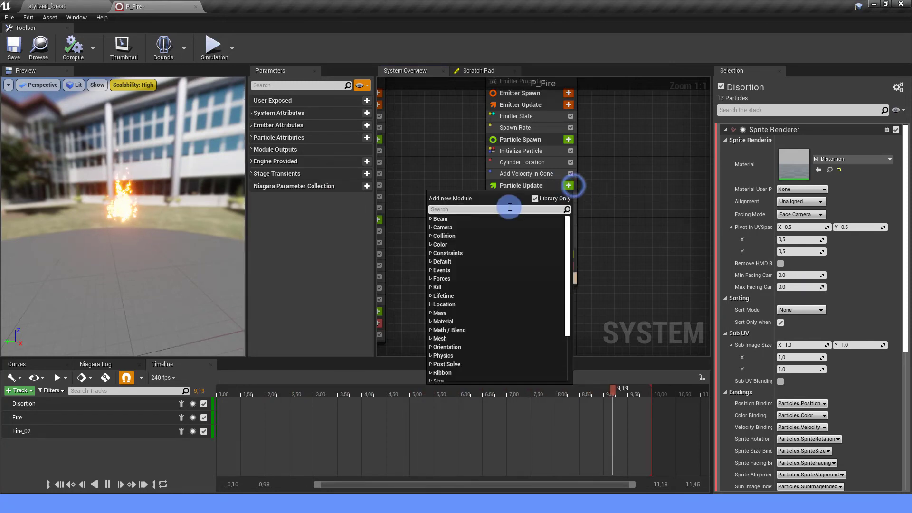
{"action": "left_click", "coordinate": [508, 209]}
{"action": "type", "text": "DYNA"}
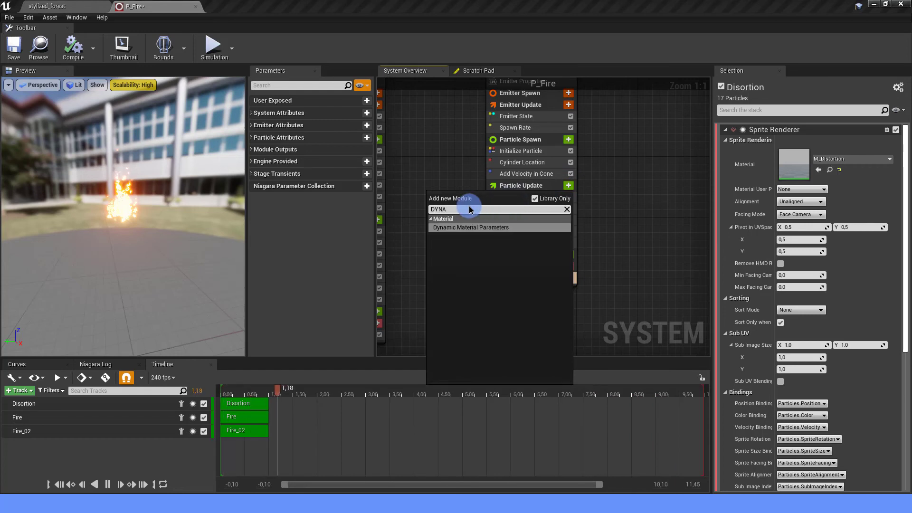
{"action": "left_click", "coordinate": [464, 227]}
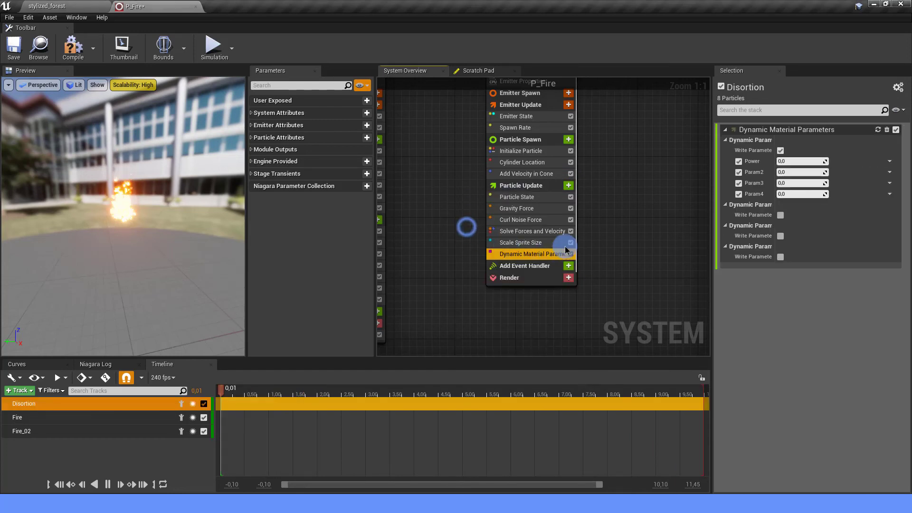
{"action": "left_click", "coordinate": [739, 172]}
{"action": "left_click", "coordinate": [738, 183]}
{"action": "left_click", "coordinate": [739, 193]}
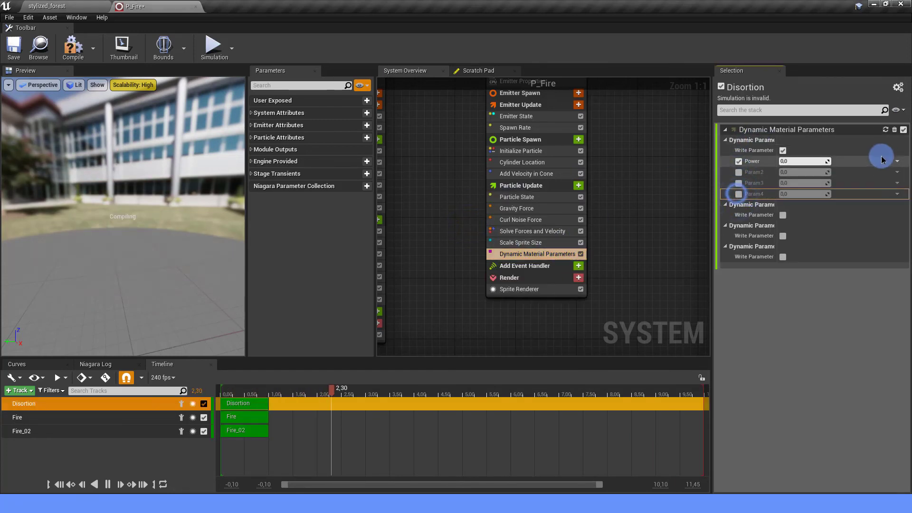
- Drive Power with a float curve and set its end key to 1.0, flattening the curve
{"action": "left_click", "coordinate": [897, 161]}
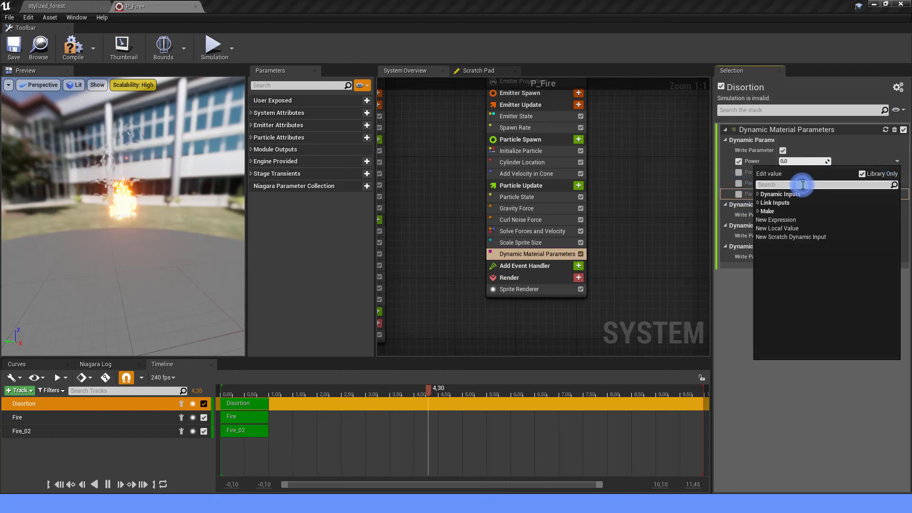
{"action": "type", "text": "curve"}
{"action": "left_click", "coordinate": [788, 199]}
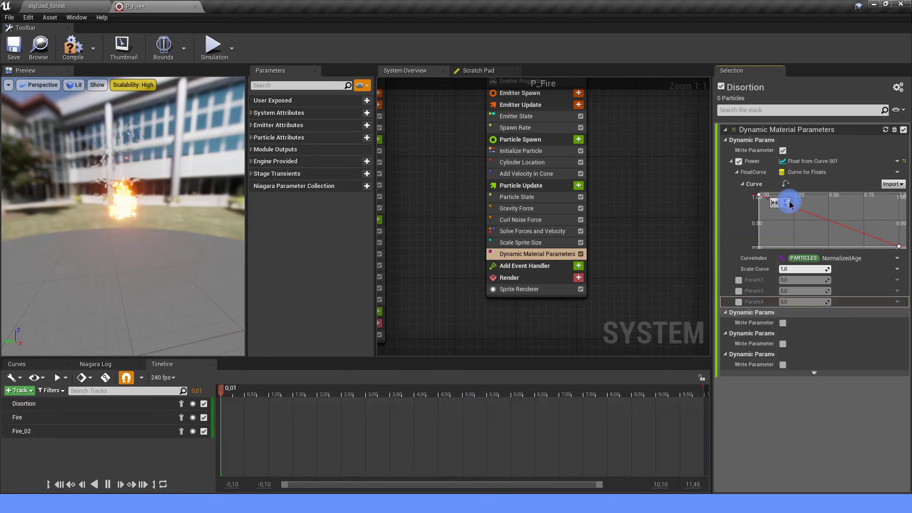
{"action": "left_click", "coordinate": [785, 202]}
{"action": "left_click_drag", "start_coordinate": [820, 211], "coordinate": [874, 222]}
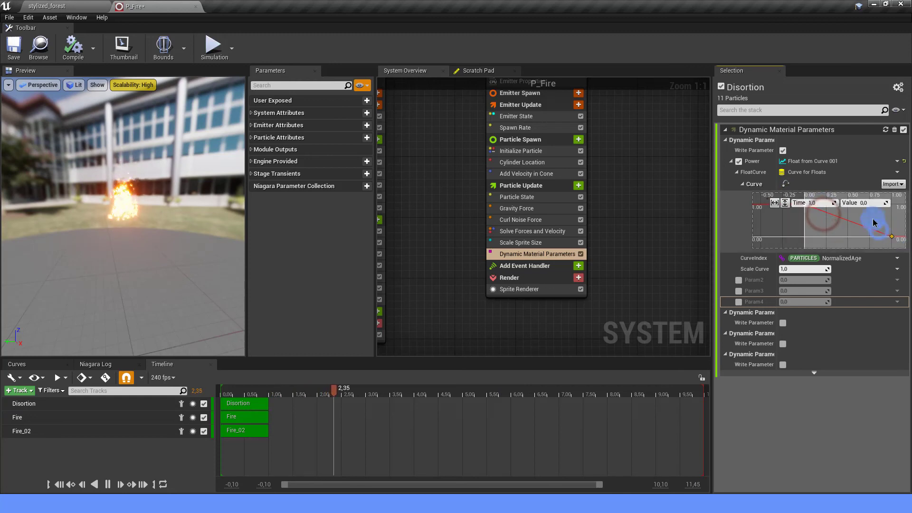
{"action": "left_click", "coordinate": [859, 203]}
{"action": "type", "text": "1"}
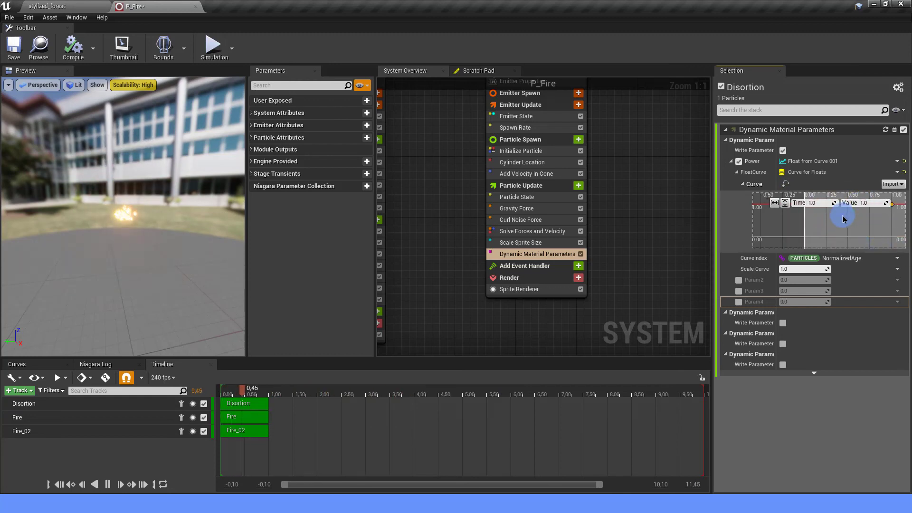
{"action": "left_click_drag", "start_coordinate": [860, 203], "coordinate": [842, 216]}
{"action": "left_click", "coordinate": [106, 230]}
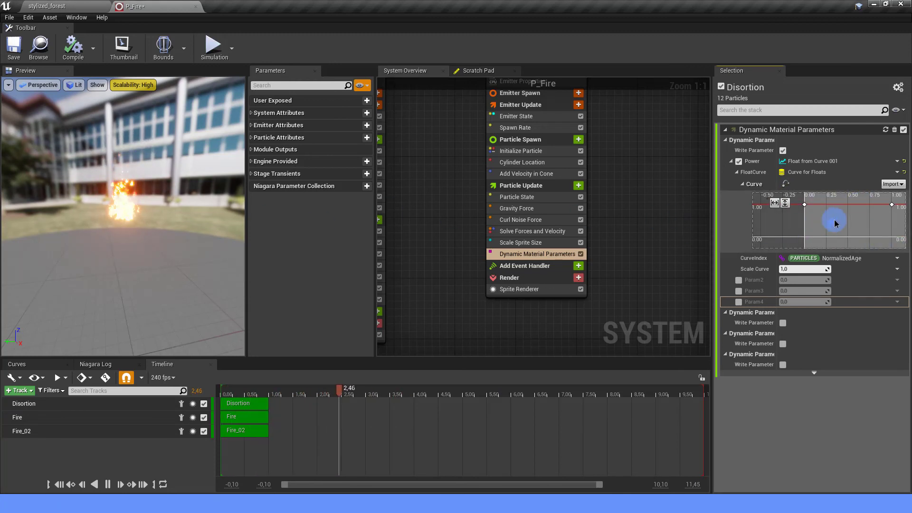
- Add a middle key to the Power curve, make all three keys Auto-smooth, and save P_Fire
{"action": "middle_click", "coordinate": [848, 206]}
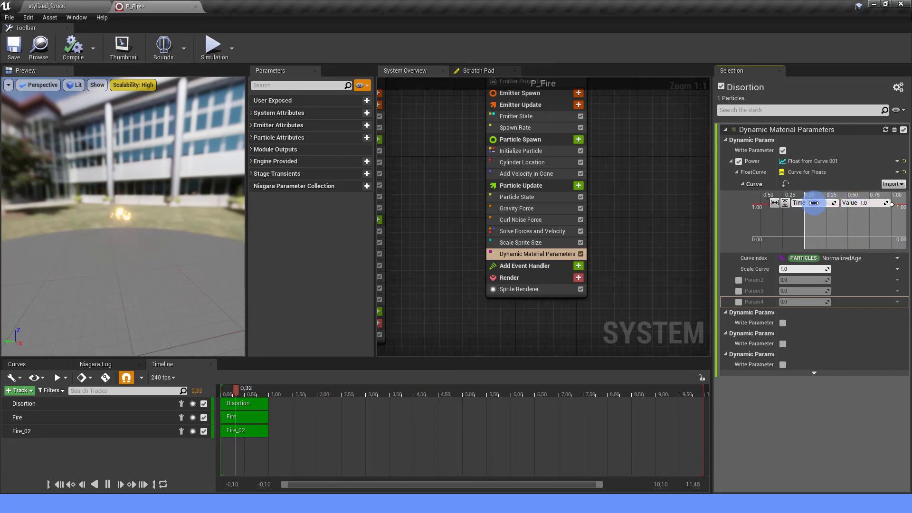
{"action": "left_click", "coordinate": [849, 213]}
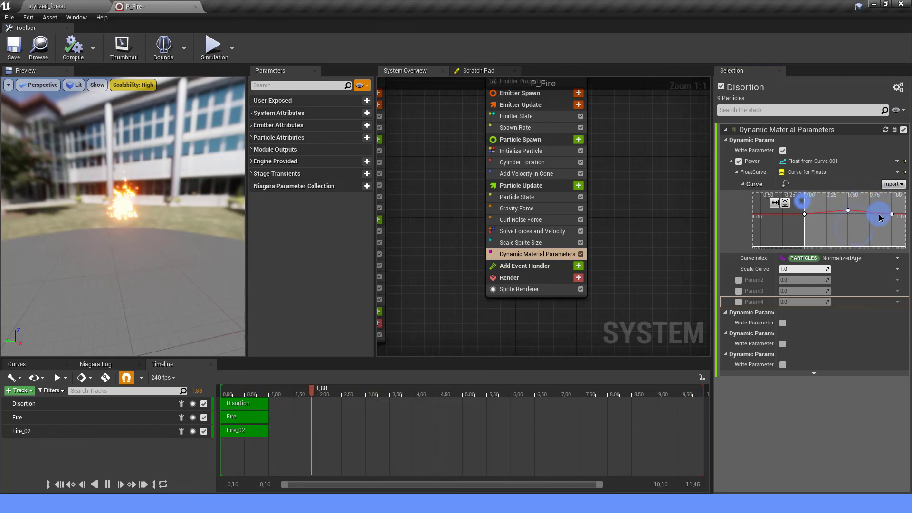
{"action": "left_click", "coordinate": [819, 205]}
{"action": "left_click_drag", "start_coordinate": [798, 196], "coordinate": [902, 230]}
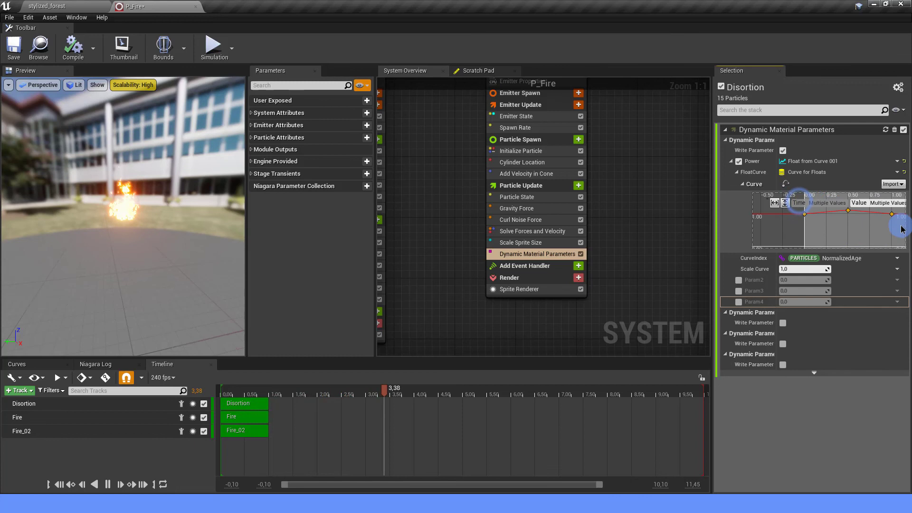
{"action": "right_click", "coordinate": [851, 213]}
{"action": "left_click", "coordinate": [874, 217]}
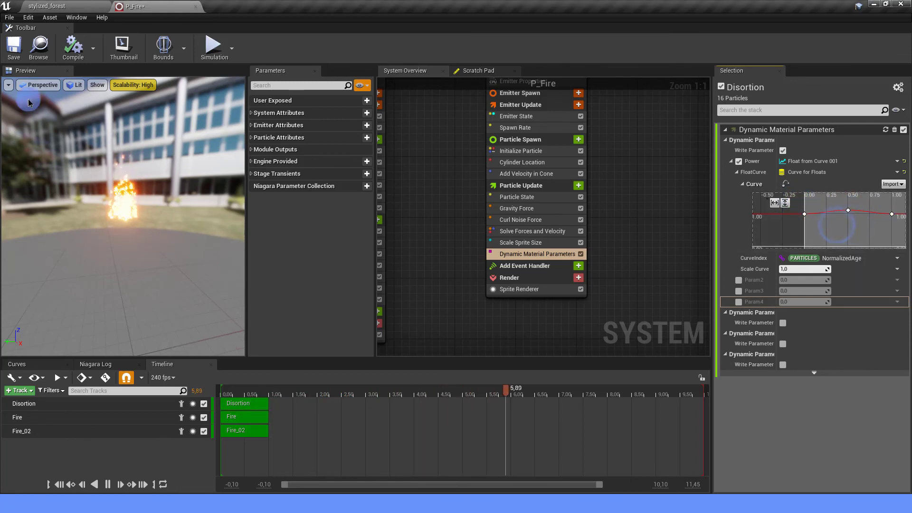
{"action": "left_click", "coordinate": [14, 47]}
- Move the level camera to the campfire, then raise the Power curve's middle key to 1.3 and save
{"action": "left_click", "coordinate": [59, 5]}
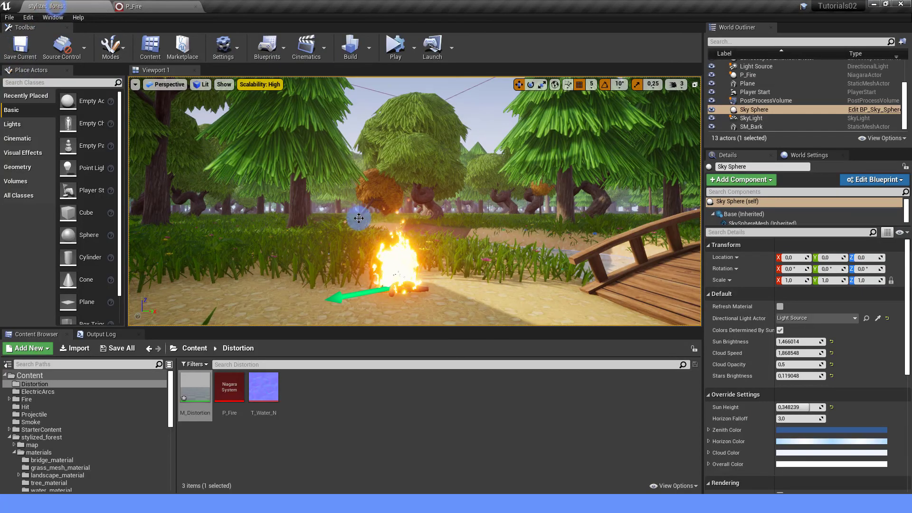
{"action": "left_click_drag", "start_coordinate": [358, 218], "coordinate": [393, 226]}
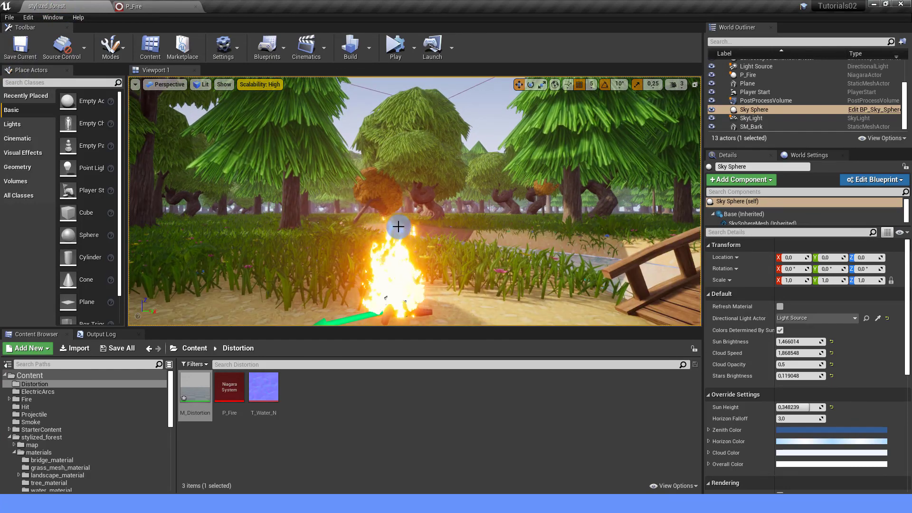
{"action": "left_click", "coordinate": [137, 6]}
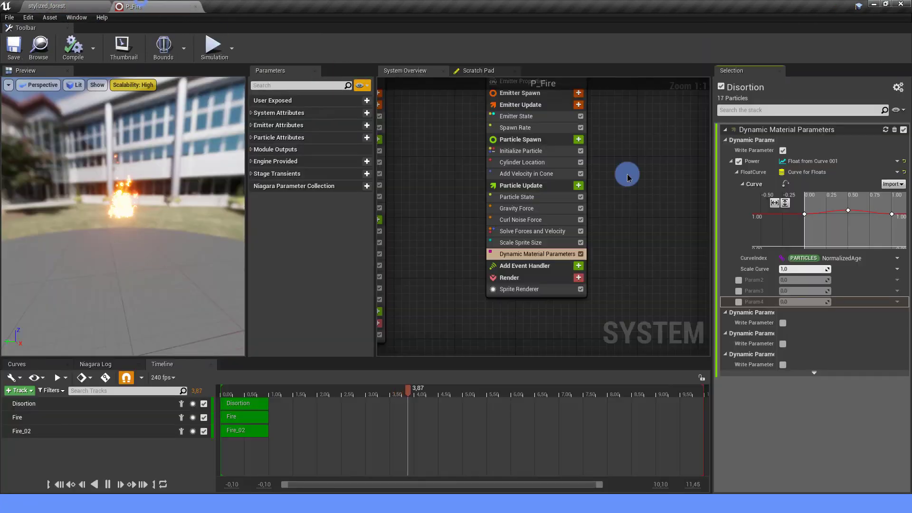
{"action": "left_click", "coordinate": [847, 210]}
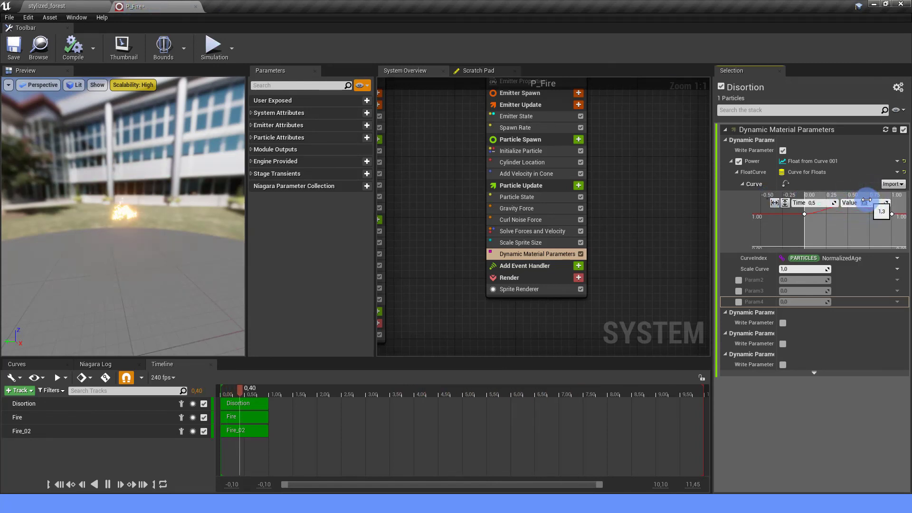
{"action": "left_click_drag", "start_coordinate": [867, 200], "coordinate": [885, 198]}
{"action": "left_click", "coordinate": [14, 48]}
- Check the fire up close, lower the middle key to 1.2, and return to the forest level
{"action": "left_click", "coordinate": [50, 6]}
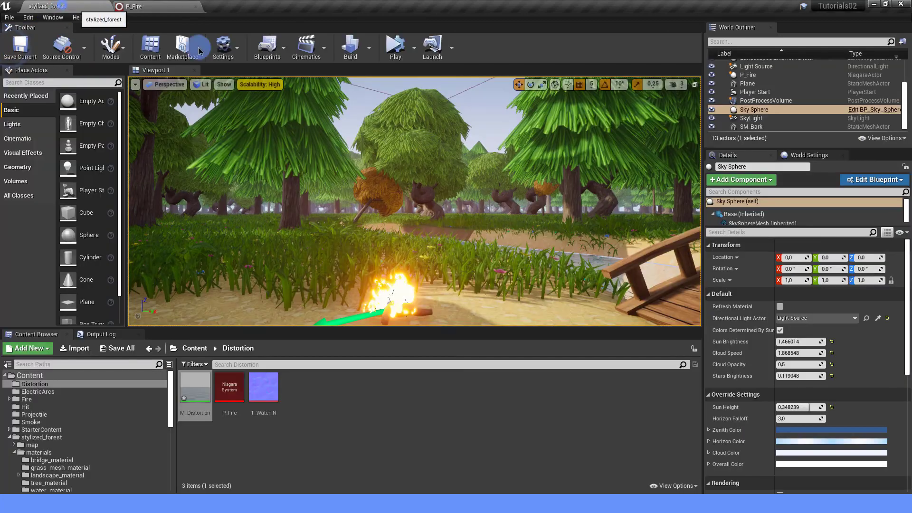
{"action": "left_click_drag", "start_coordinate": [420, 217], "coordinate": [418, 225]}
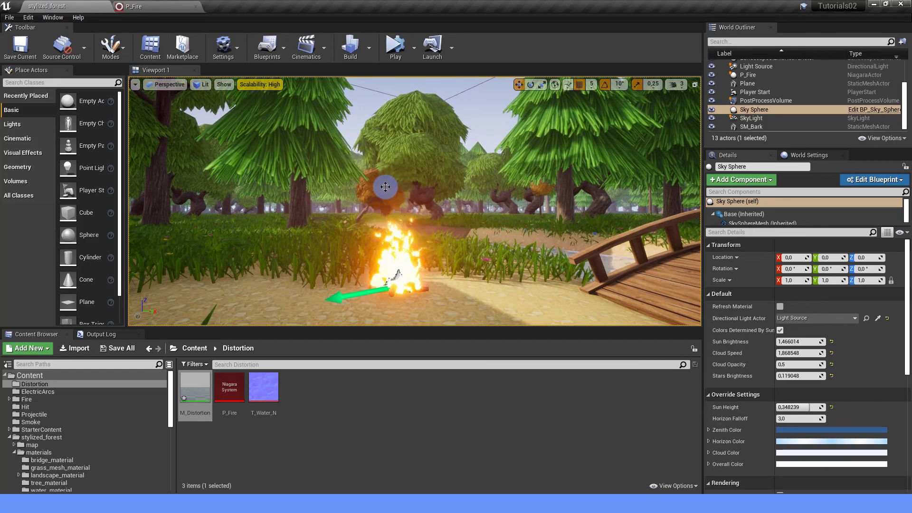
{"action": "left_click", "coordinate": [134, 6]}
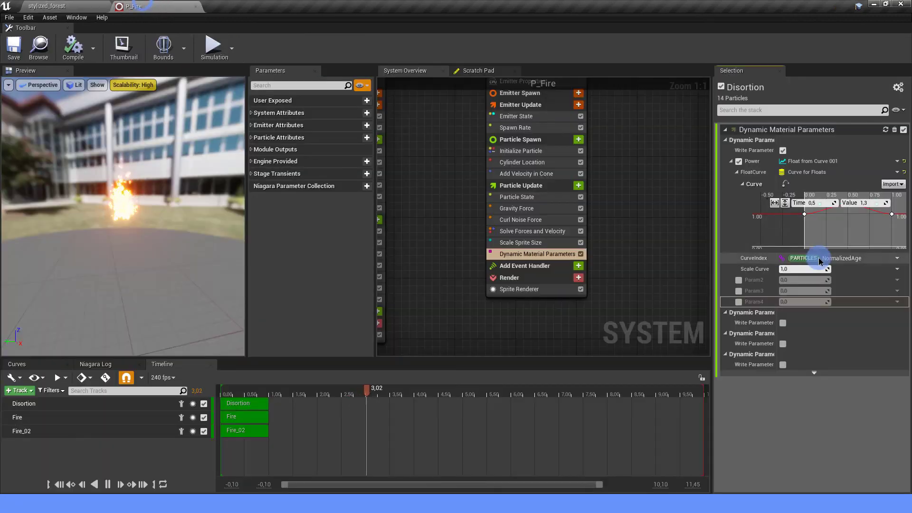
{"action": "left_click", "coordinate": [874, 202]}
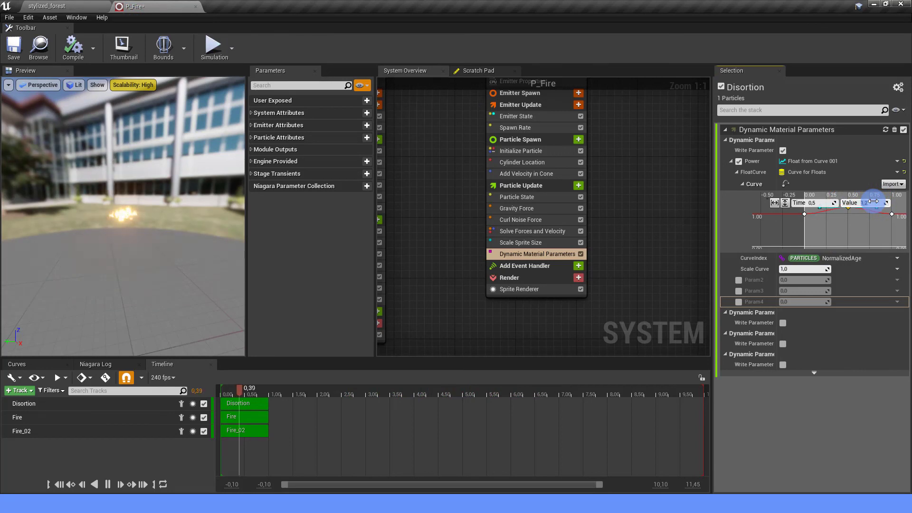
{"action": "left_click_drag", "start_coordinate": [874, 201], "coordinate": [870, 201]}
{"action": "left_click", "coordinate": [59, 8]}
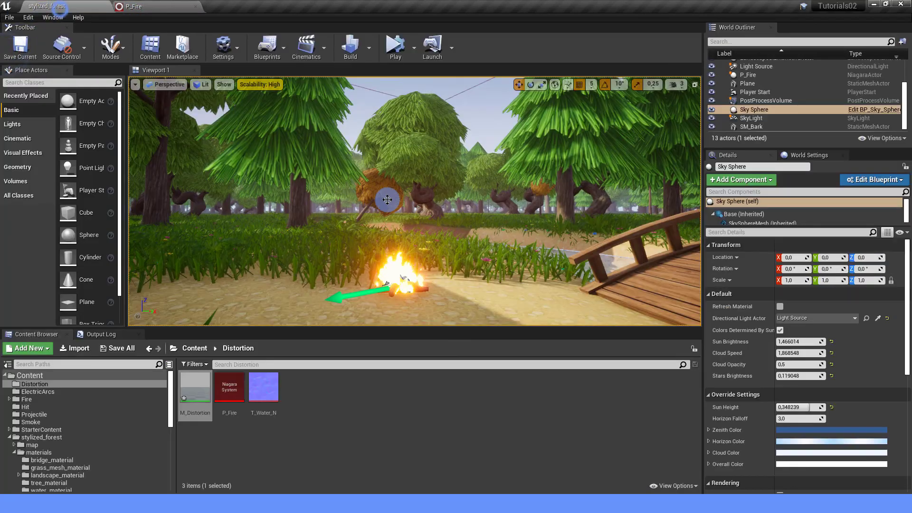